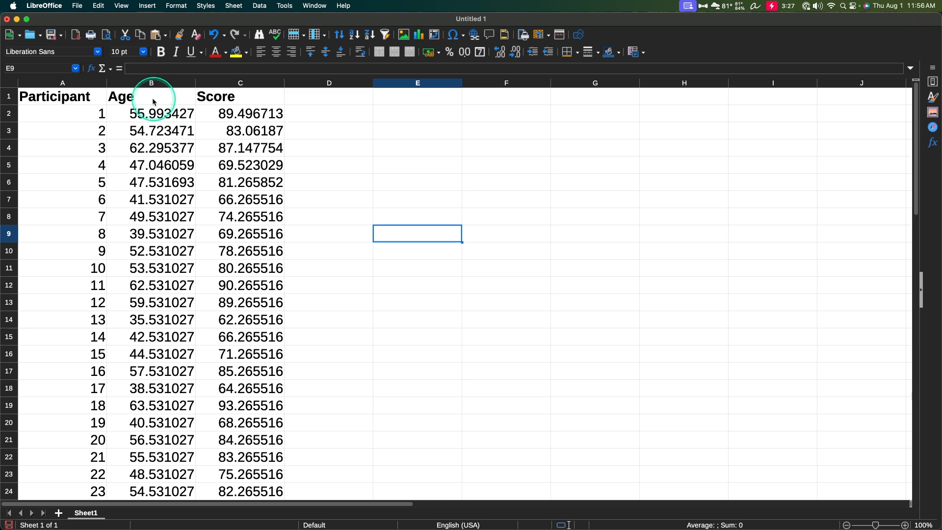
Select the Age and Score data with their headers, cells B1:C51.
{"action": "left_click_drag", "start_coordinate": [147, 97], "coordinate": [256, 410]}
{"action": "scroll", "coordinate": [239, 206], "scroll_direction": "down", "scroll_amount": 10}
{"action": "scroll", "coordinate": [239, 206], "scroll_direction": "down", "scroll_amount": 1}
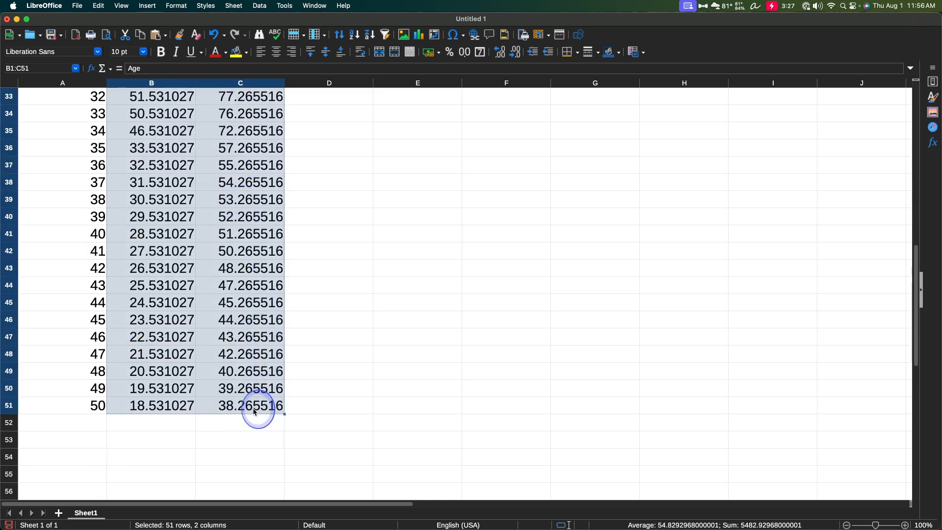
{"action": "scroll", "coordinate": [275, 333], "scroll_direction": "up", "scroll_amount": 10}
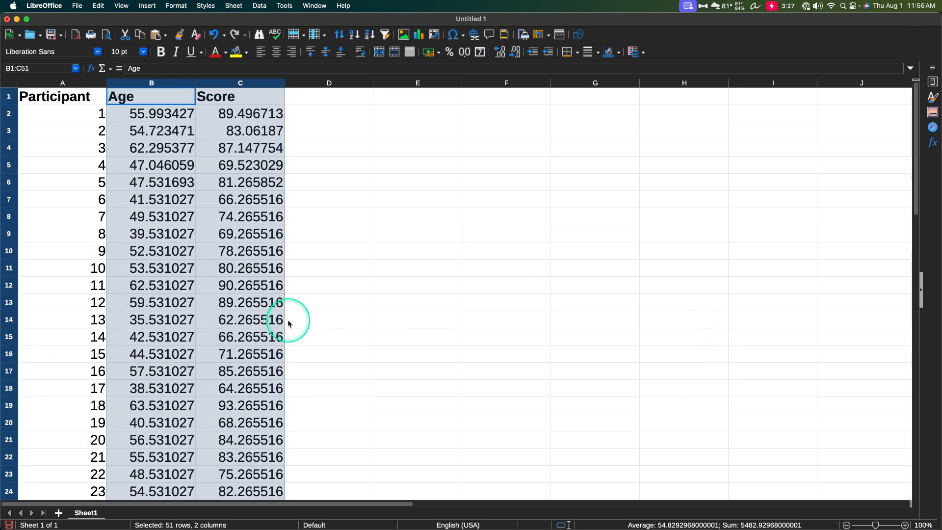
{"action": "scroll", "coordinate": [260, 162], "scroll_direction": "down", "scroll_amount": 20}
{"action": "scroll", "coordinate": [275, 226], "scroll_direction": "up", "scroll_amount": 10}
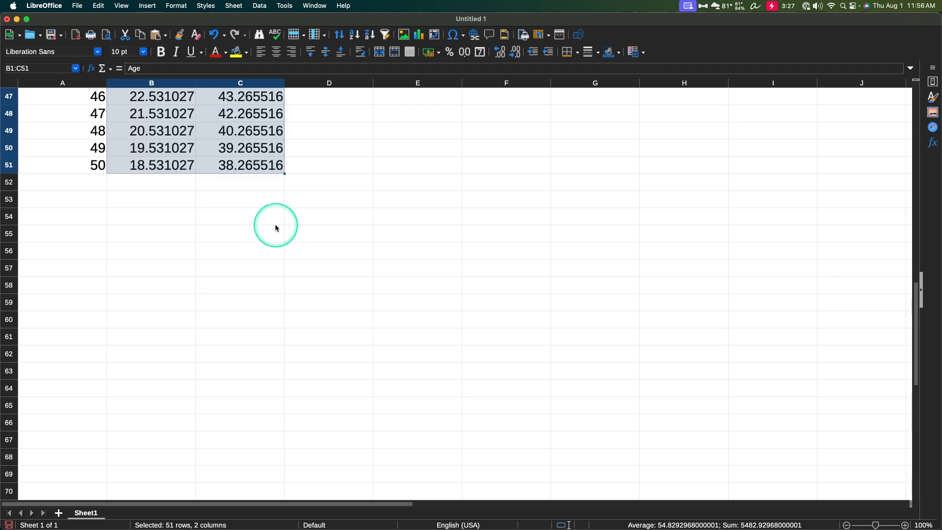
{"action": "scroll", "coordinate": [233, 179], "scroll_direction": "up", "scroll_amount": 15}
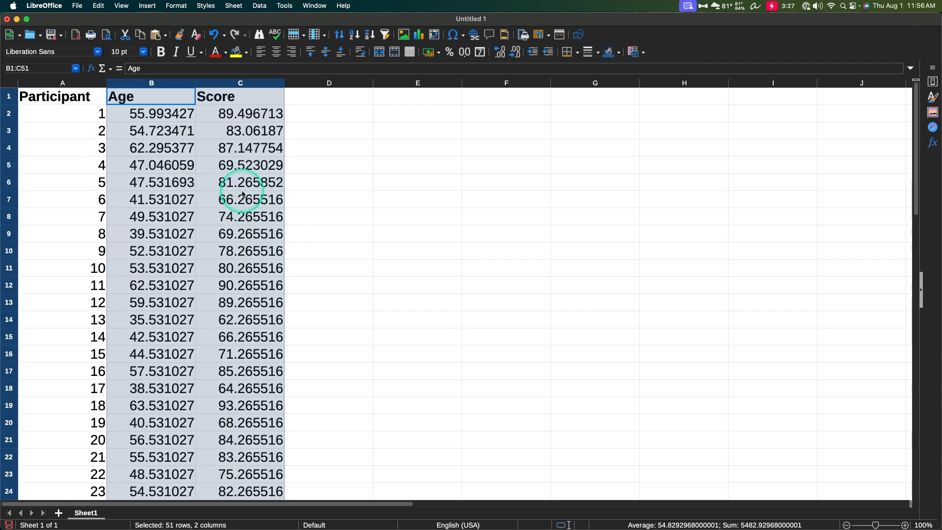
Insert a chart from the selected data and choose the XY (Scatter) type.
{"action": "left_click", "coordinate": [422, 37]}
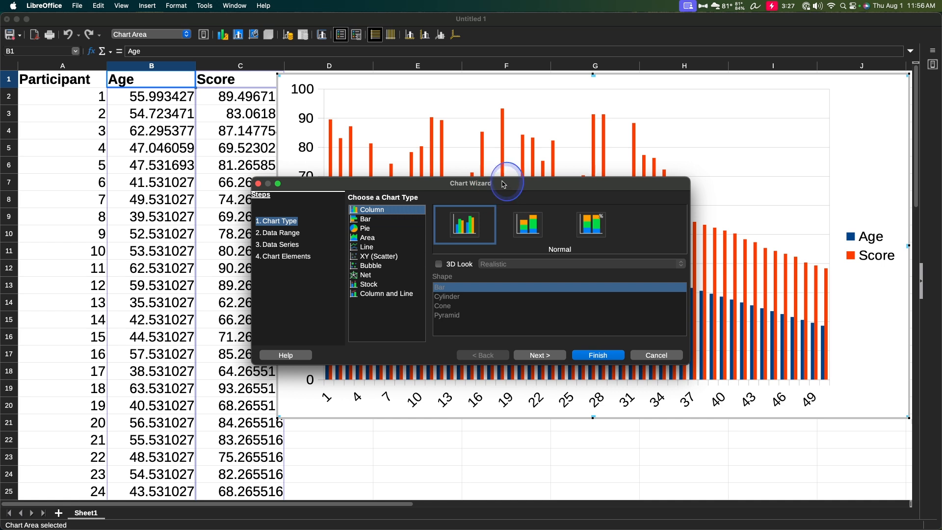
{"action": "left_click_drag", "start_coordinate": [500, 190], "coordinate": [591, 269]}
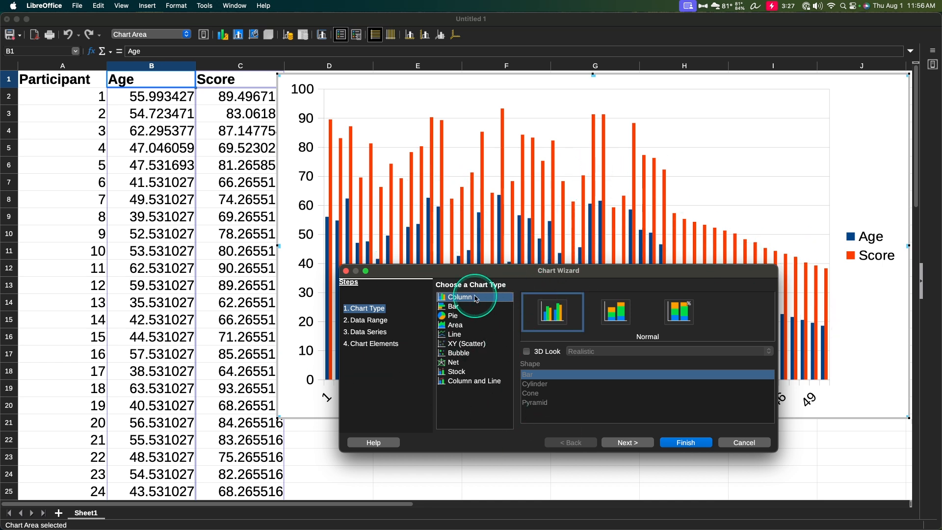
{"action": "left_click", "coordinate": [460, 345]}
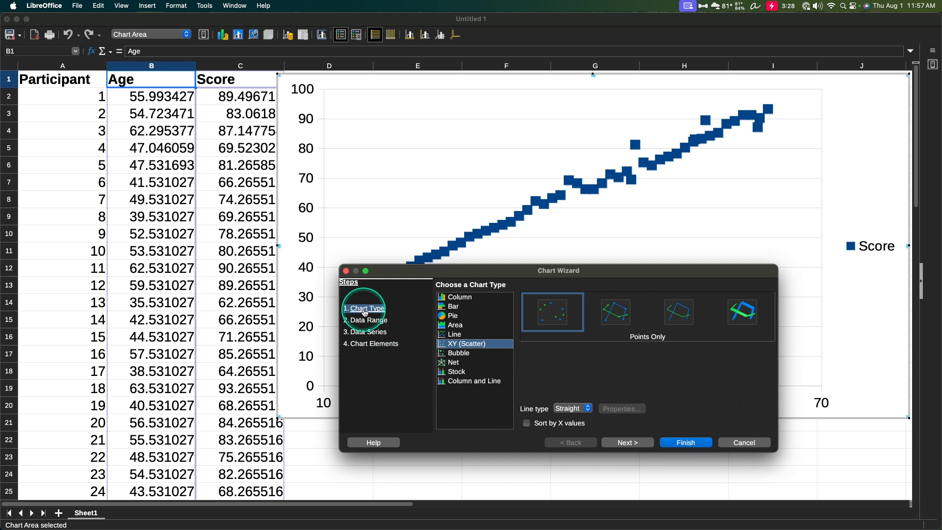
Preview the Bubble and Line chart types, and return to XY (Scatter) with points only.
{"action": "left_click", "coordinate": [466, 354]}
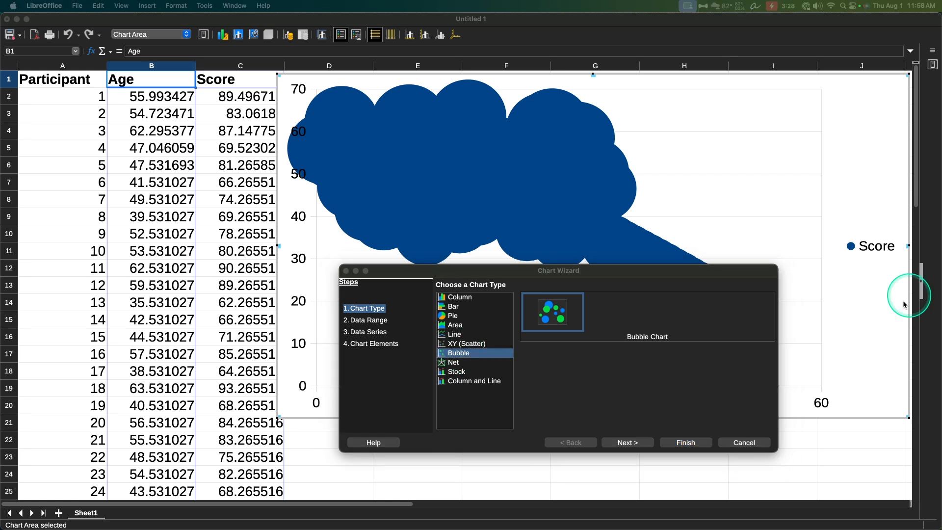
{"action": "left_click_drag", "start_coordinate": [659, 273], "coordinate": [642, 295]}
{"action": "left_click", "coordinate": [445, 365]}
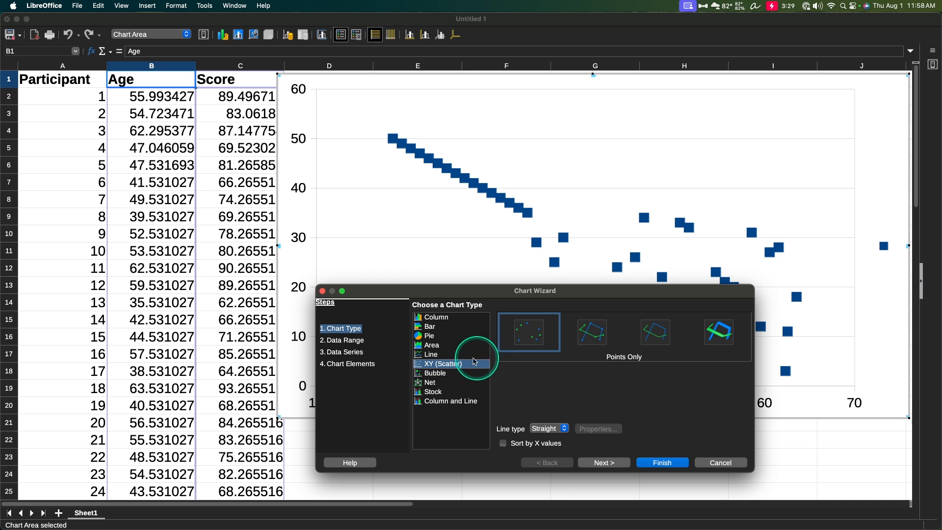
{"action": "left_click", "coordinate": [444, 354]}
{"action": "left_click", "coordinate": [444, 363]}
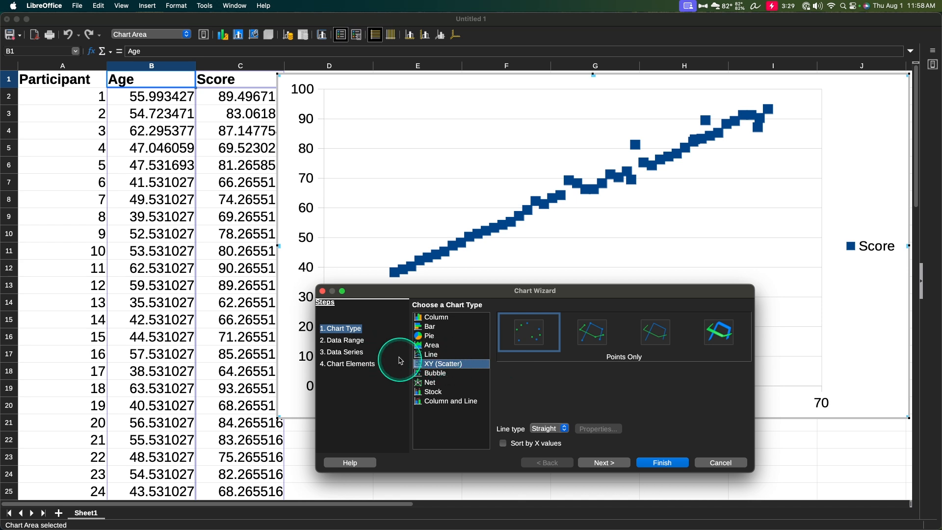
Turn the first-row-as-label option off and back on in the chart's data range settings.
{"action": "left_click", "coordinate": [351, 342]}
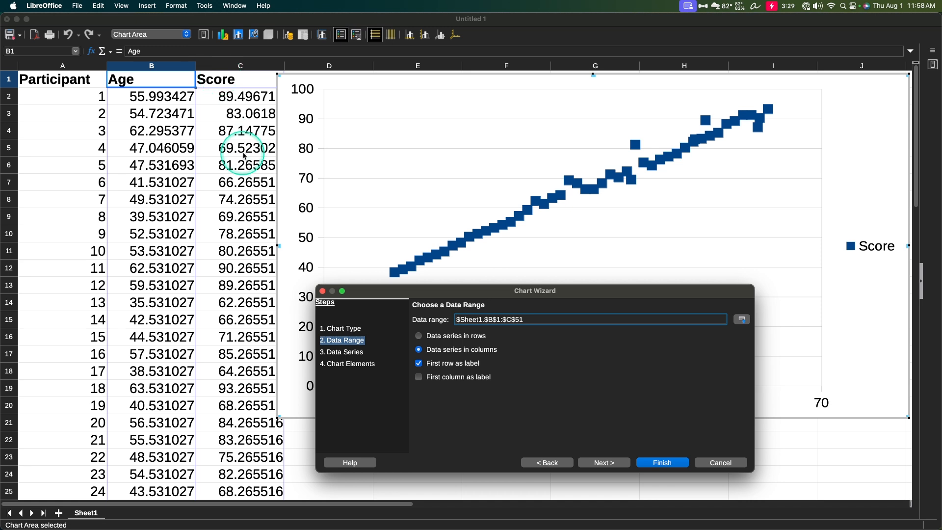
{"action": "left_click", "coordinate": [472, 367]}
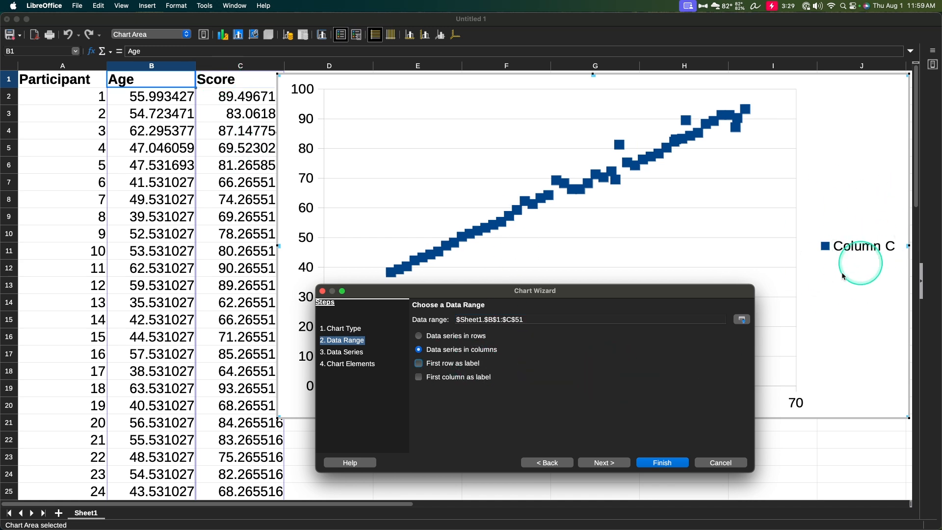
{"action": "left_click", "coordinate": [420, 364]}
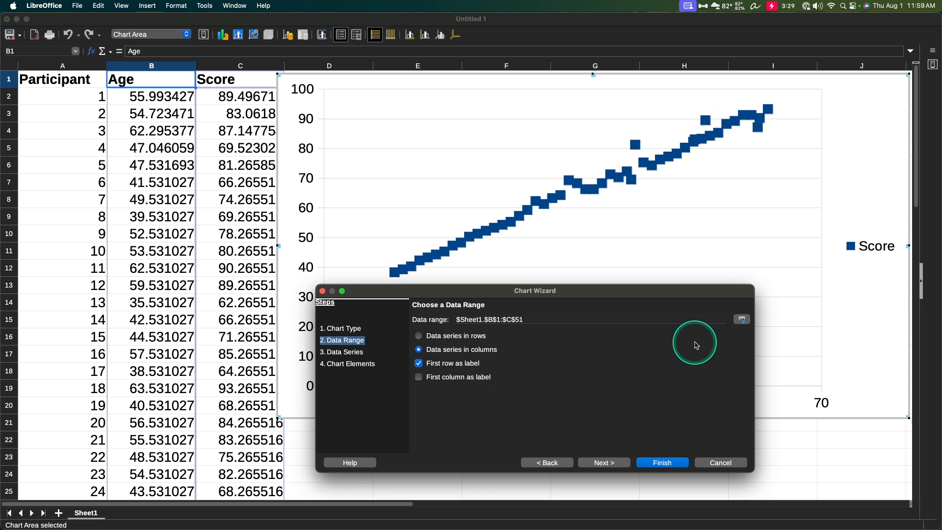
Hide the legend and turn off the Y axis grid in the chart elements.
{"action": "left_click", "coordinate": [608, 463]}
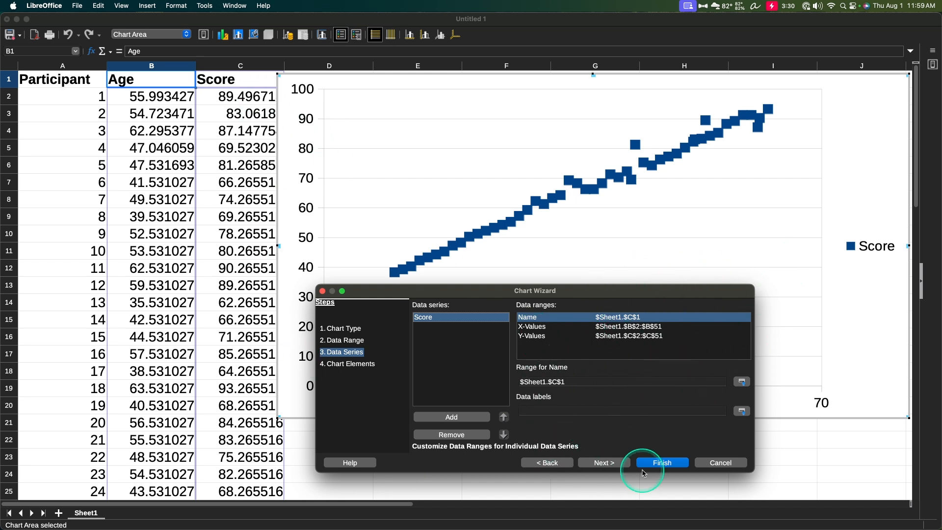
{"action": "left_click", "coordinate": [603, 463]}
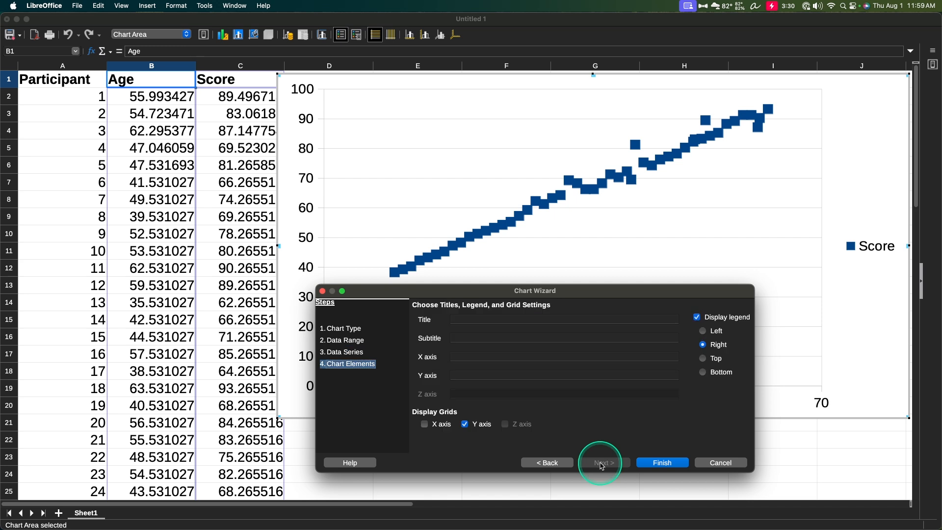
{"action": "left_click", "coordinate": [741, 320]}
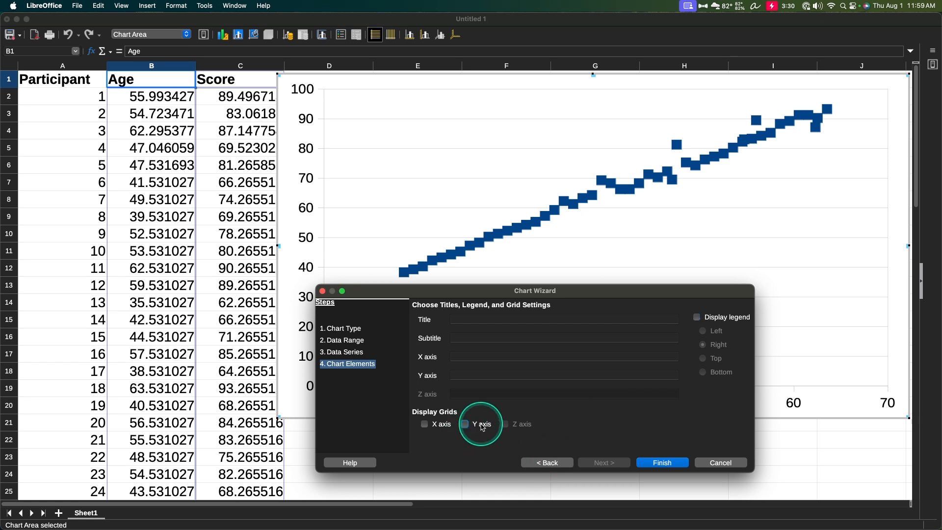
{"action": "left_click", "coordinate": [481, 426]}
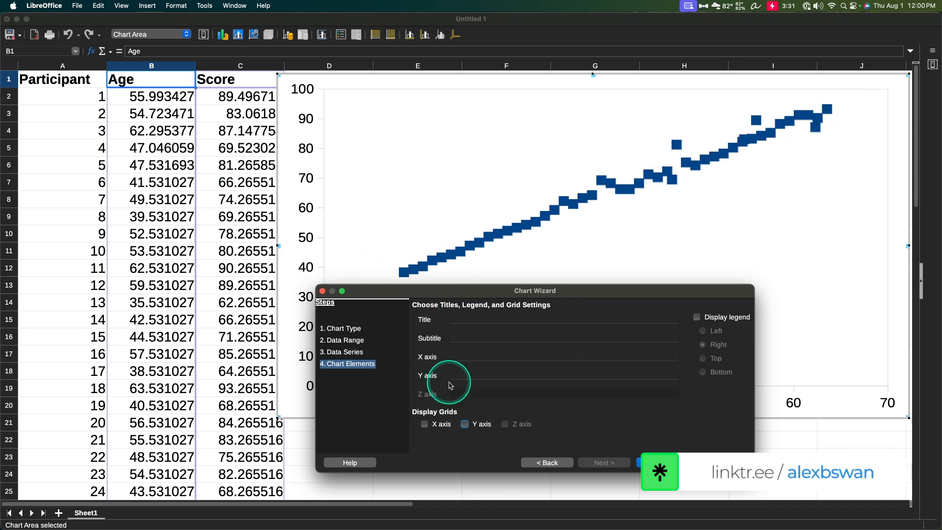
Title the X axis "Age" and the Y axis "Score (out of 100)", and finish creating the chart.
{"action": "left_click", "coordinate": [470, 357]}
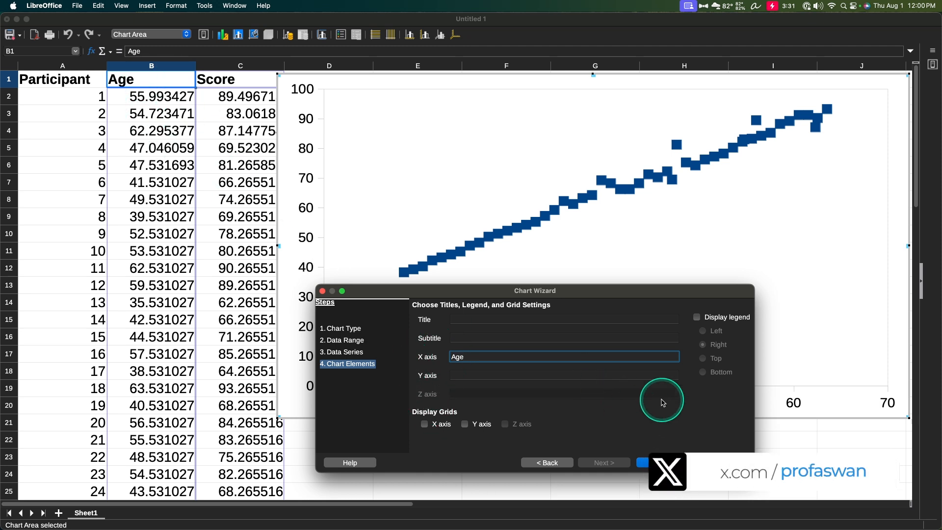
{"action": "left_click", "coordinate": [502, 376]}
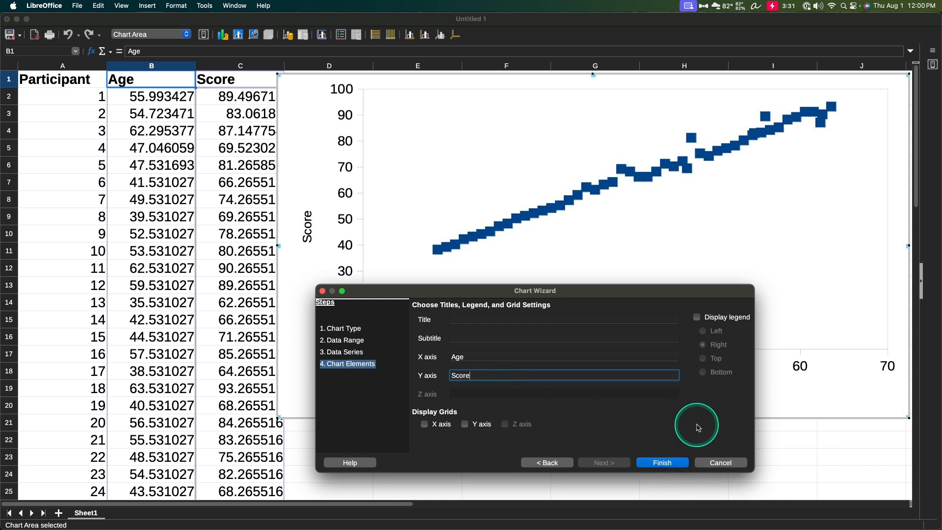
{"action": "type", "text": "Score (ou"}
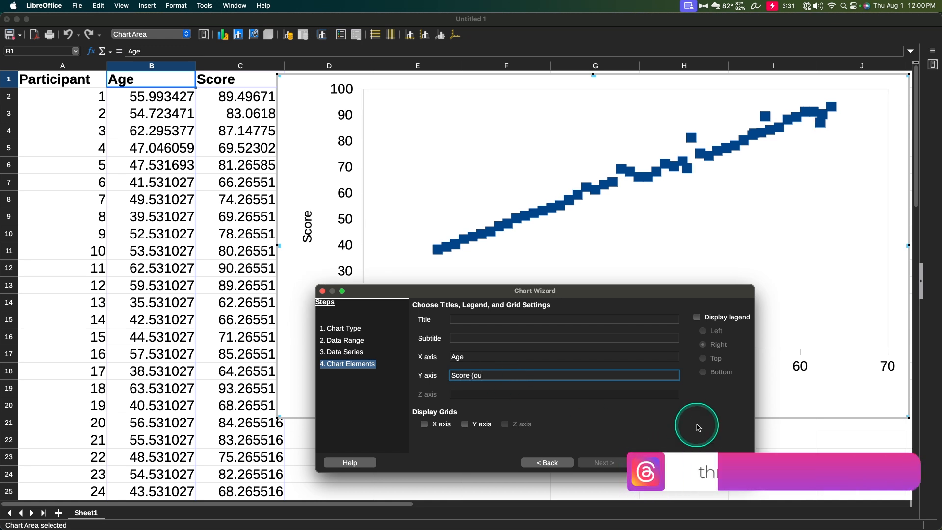
{"action": "type", "text": "t of 100)"}
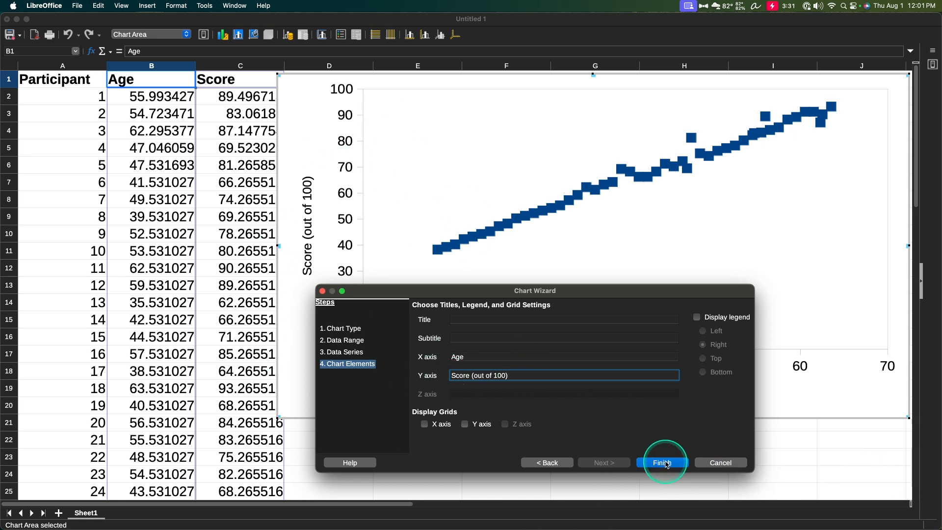
{"action": "left_click", "coordinate": [667, 463]}
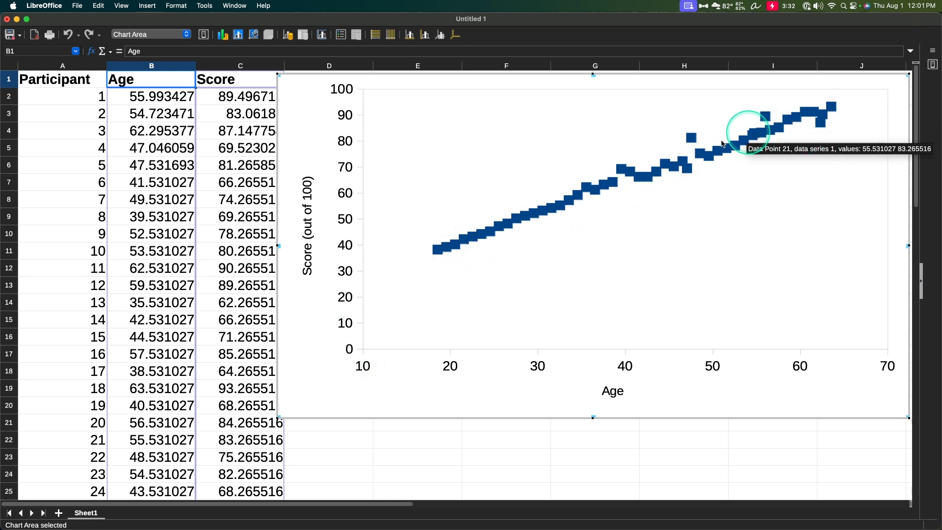
Examine the selectable parts of the scatter plot: its data points, axis titles and both axes.
{"action": "mouse_move", "coordinate": [440, 250]}
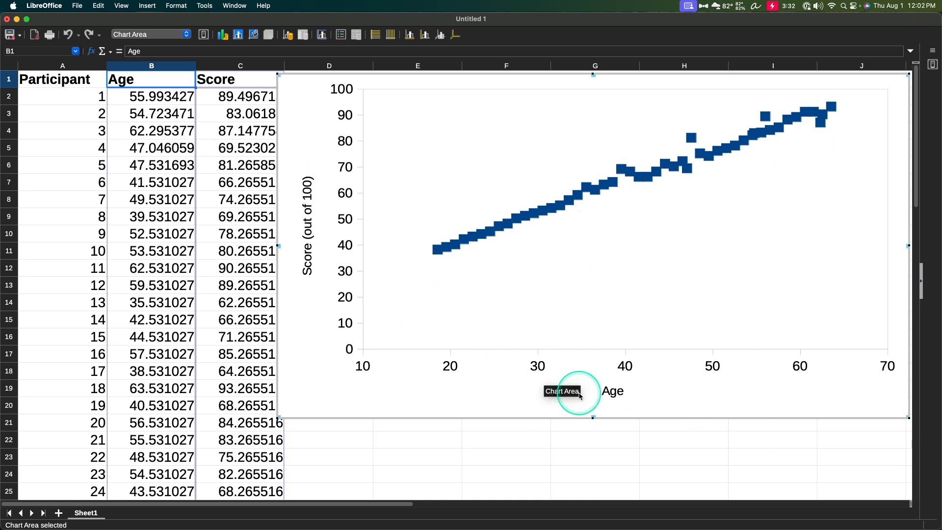
{"action": "left_click", "coordinate": [609, 391]}
{"action": "left_click", "coordinate": [314, 216]}
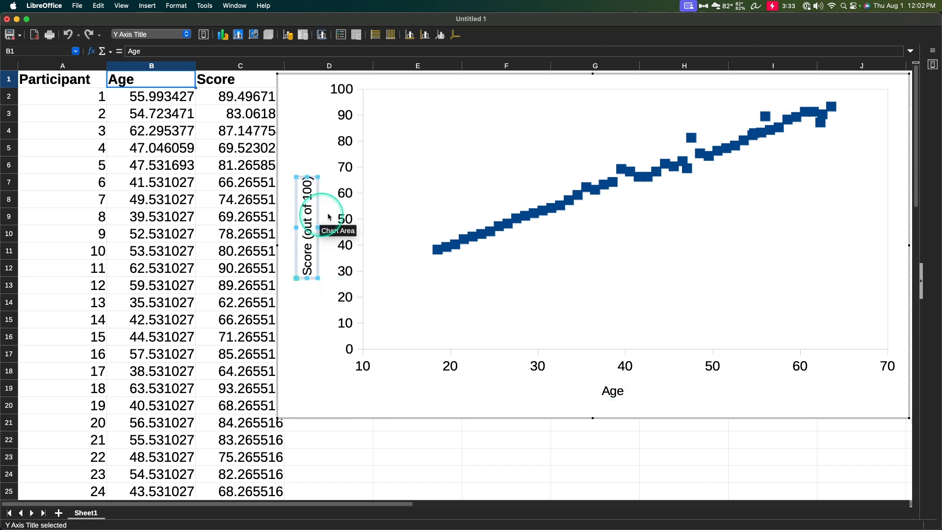
{"action": "left_click", "coordinate": [349, 216]}
{"action": "left_click", "coordinate": [550, 366]}
{"action": "left_click", "coordinate": [346, 250]}
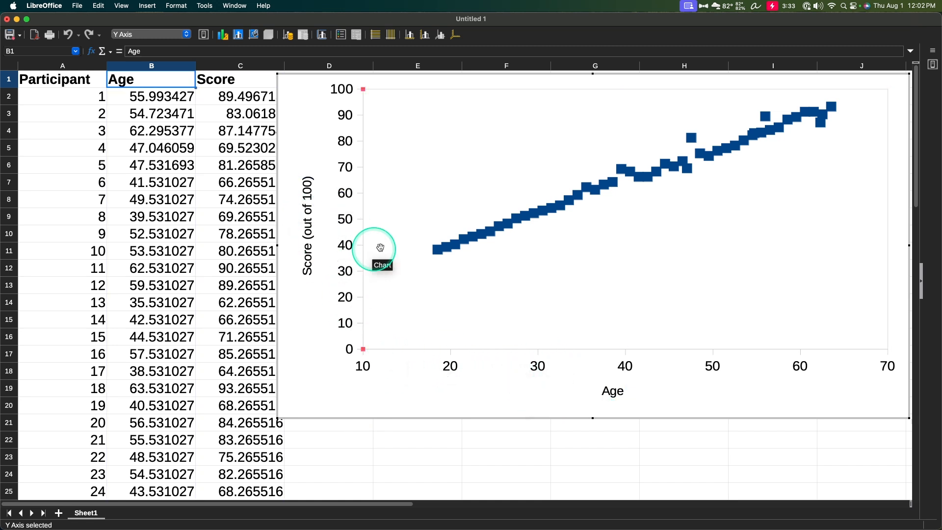
{"action": "left_click", "coordinate": [450, 366]}
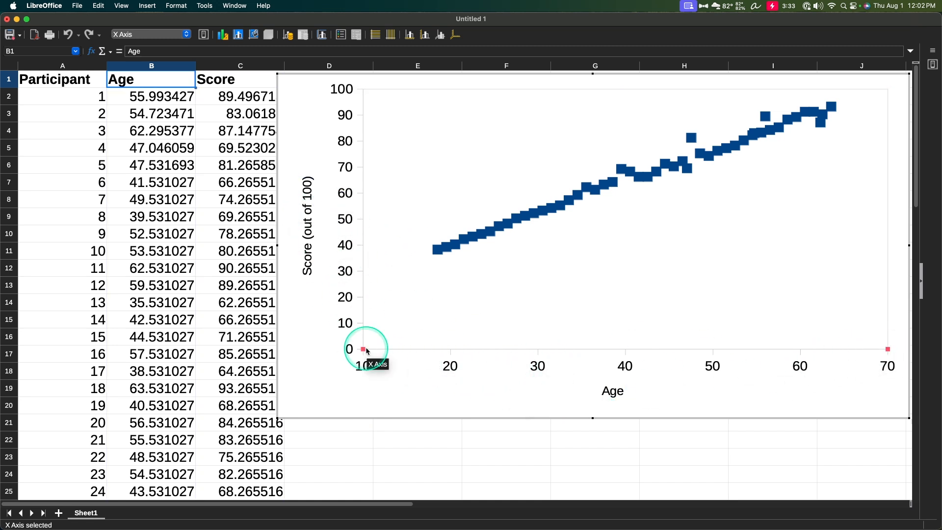
{"action": "left_click", "coordinate": [343, 168]}
Remove the border around the chart wall by setting its line style to none.
{"action": "left_click", "coordinate": [610, 120]}
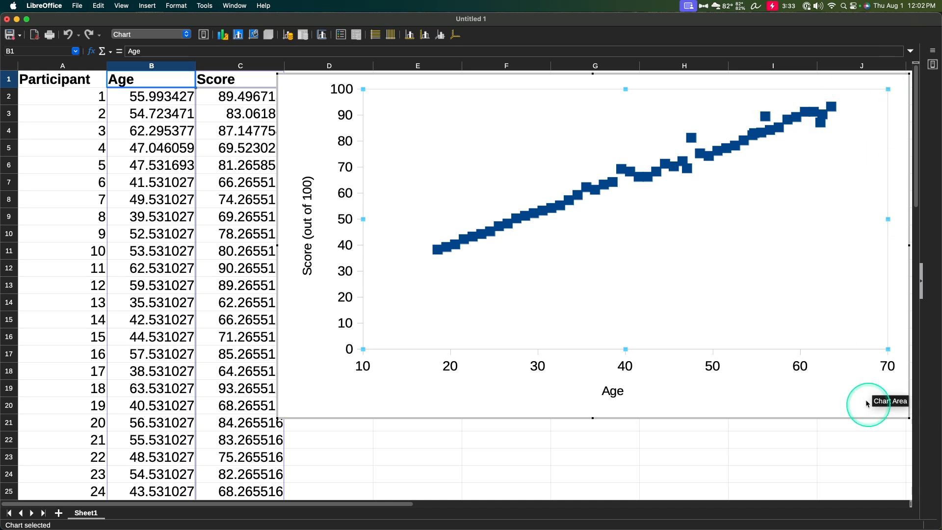
{"action": "left_click", "coordinate": [253, 34]}
{"action": "left_click", "coordinate": [395, 191]}
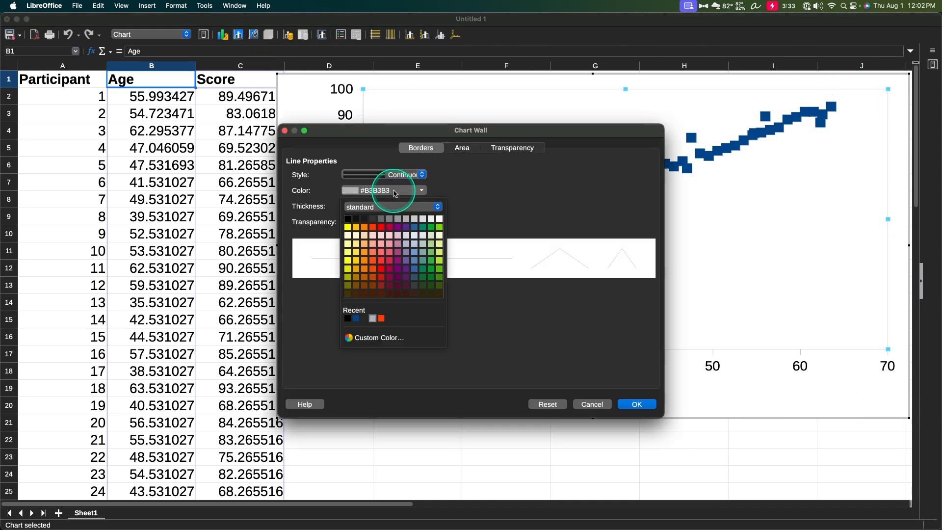
{"action": "left_click", "coordinate": [406, 175]}
{"action": "left_click", "coordinate": [388, 184]}
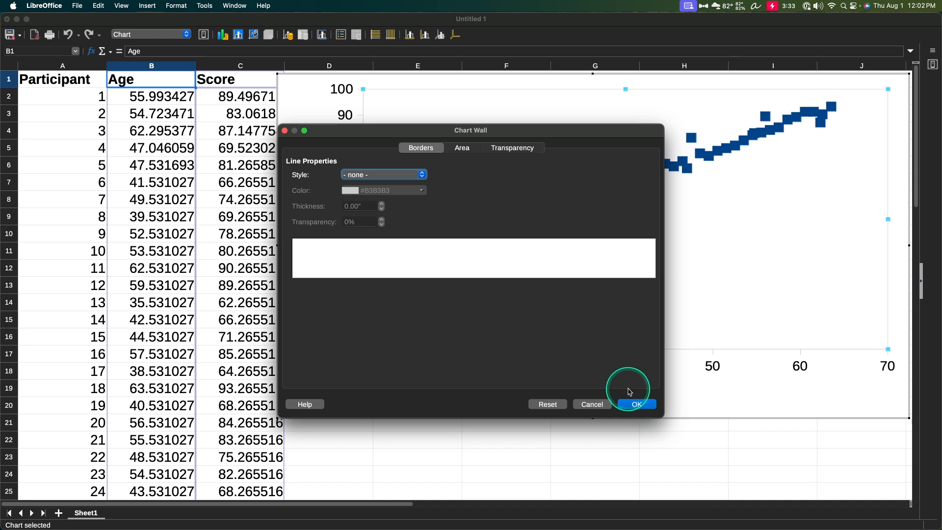
{"action": "left_click", "coordinate": [637, 404]}
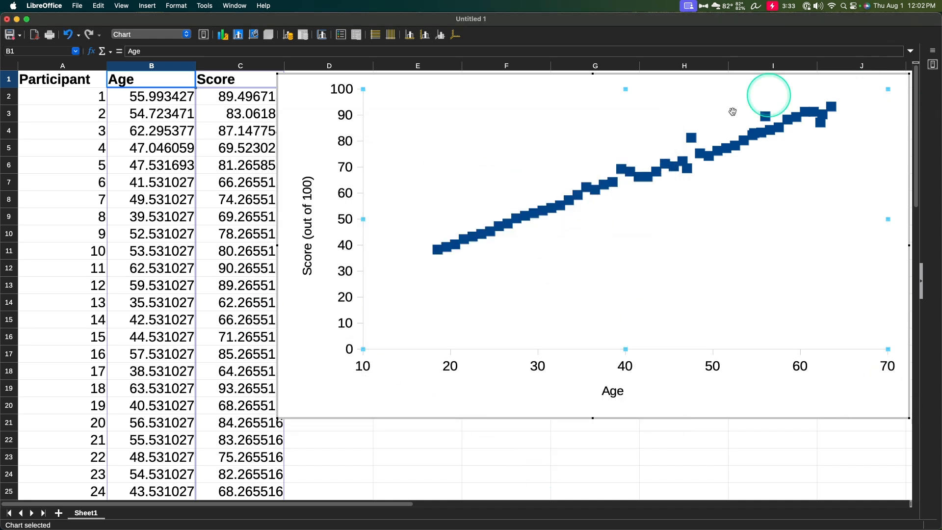
Set the X axis title "Age" to the Arial font at 14 pt.
{"action": "left_click", "coordinate": [601, 385]}
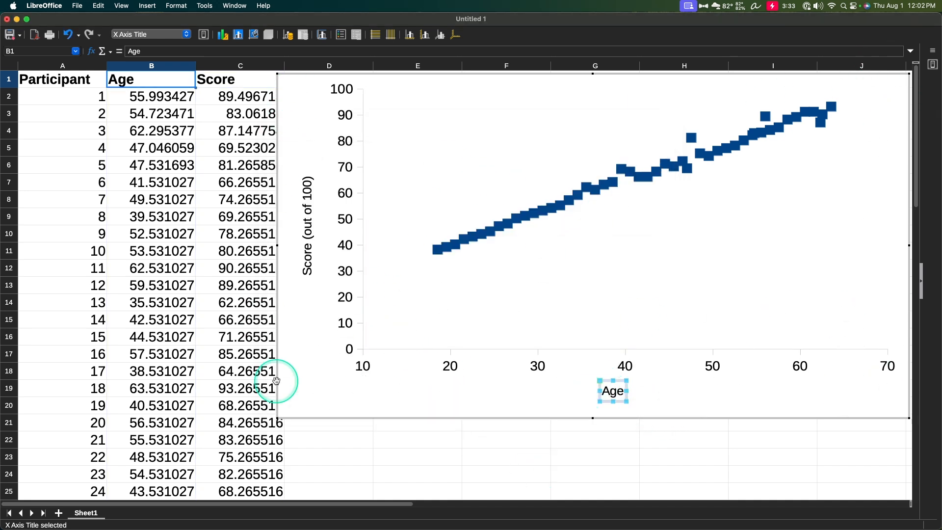
{"action": "left_click", "coordinate": [203, 34]}
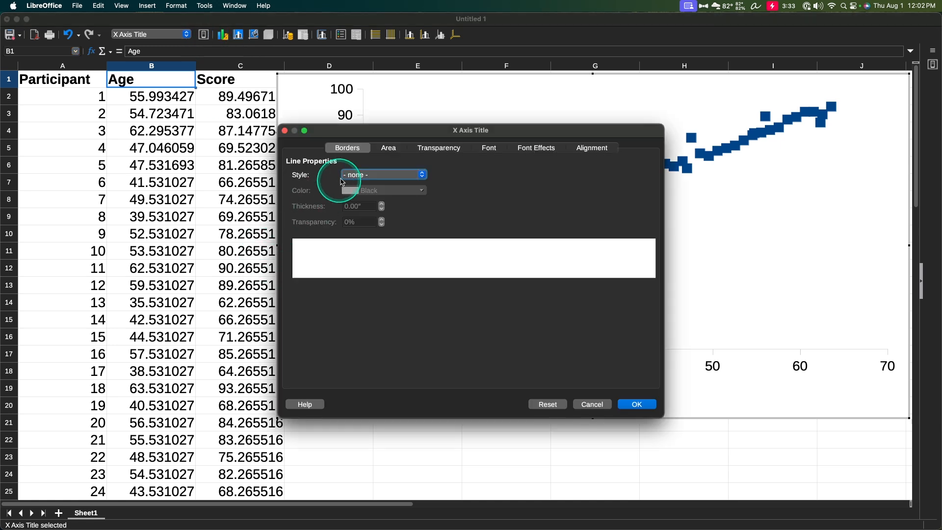
{"action": "left_click", "coordinate": [505, 149]}
{"action": "left_click", "coordinate": [427, 167]}
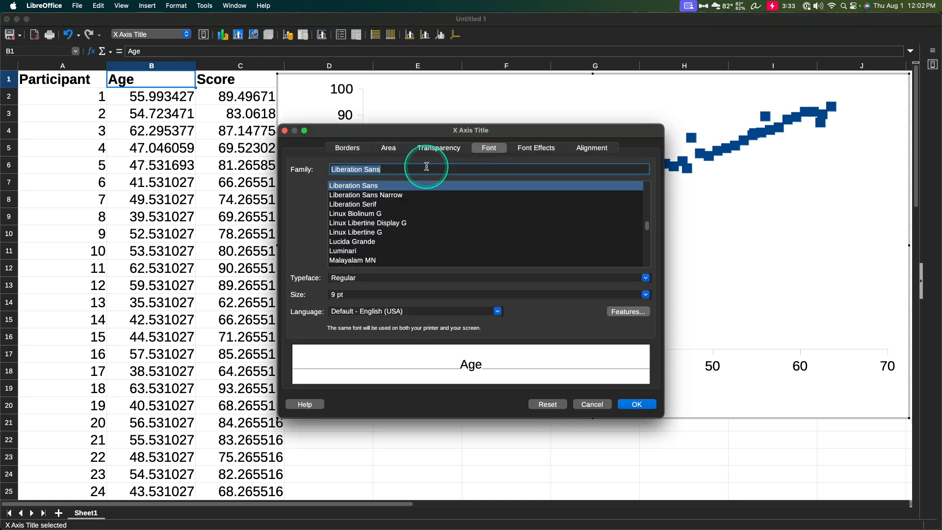
{"action": "type", "text": "Arial"}
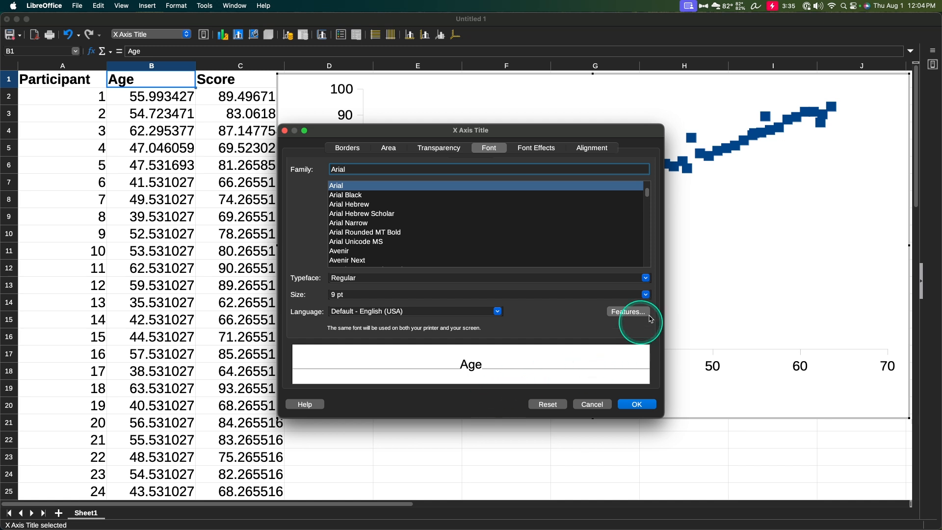
{"action": "left_click", "coordinate": [647, 297]}
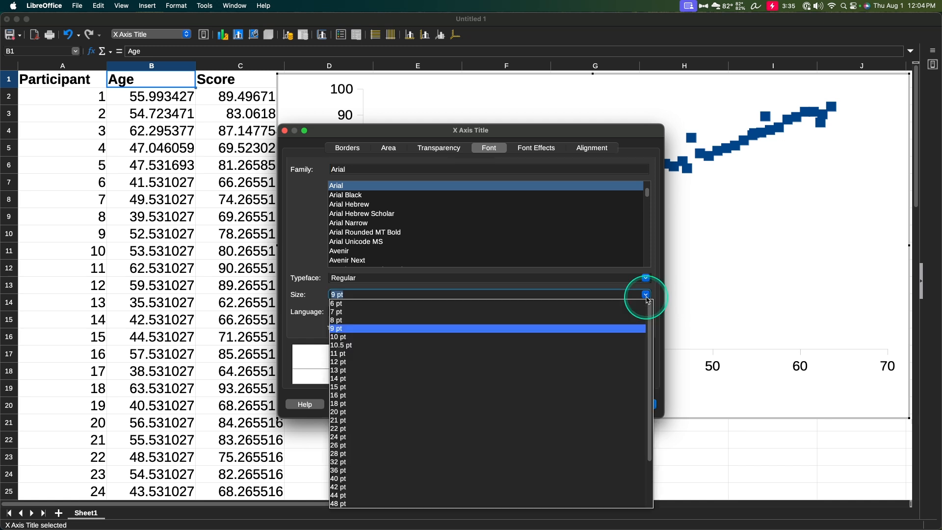
{"action": "left_click", "coordinate": [350, 379]}
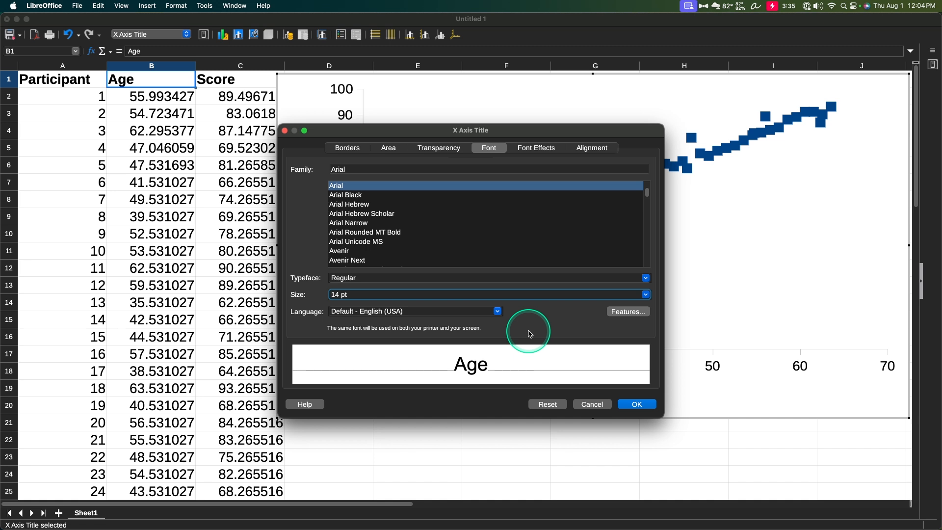
{"action": "left_click", "coordinate": [637, 405]}
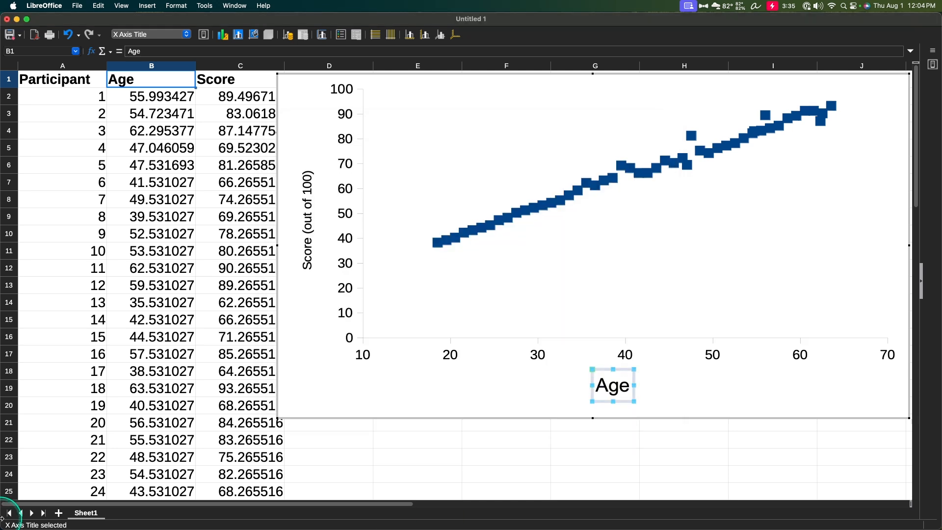
Set the Y axis title "Score (out of 100)" to the Arial font at 14 pt.
{"action": "left_click", "coordinate": [311, 216]}
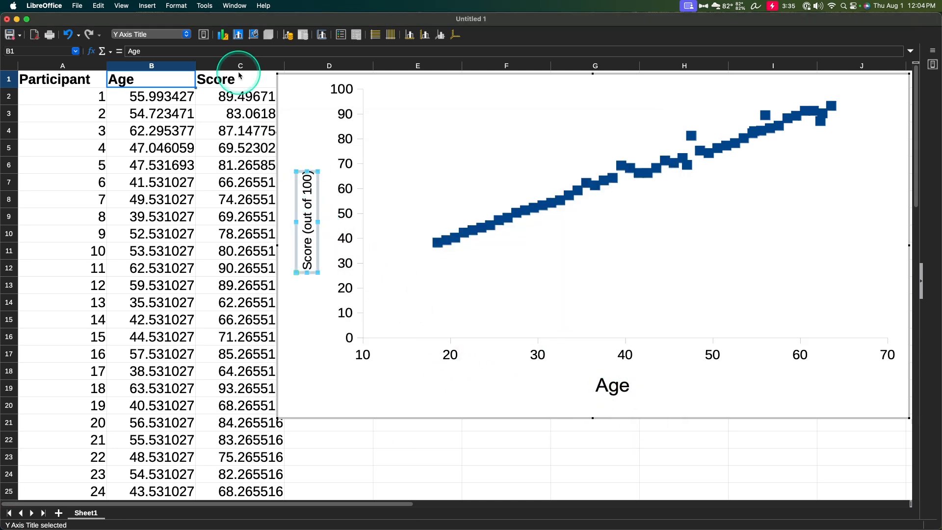
{"action": "left_click", "coordinate": [203, 35]}
{"action": "left_click_drag", "start_coordinate": [328, 209], "coordinate": [294, 211]}
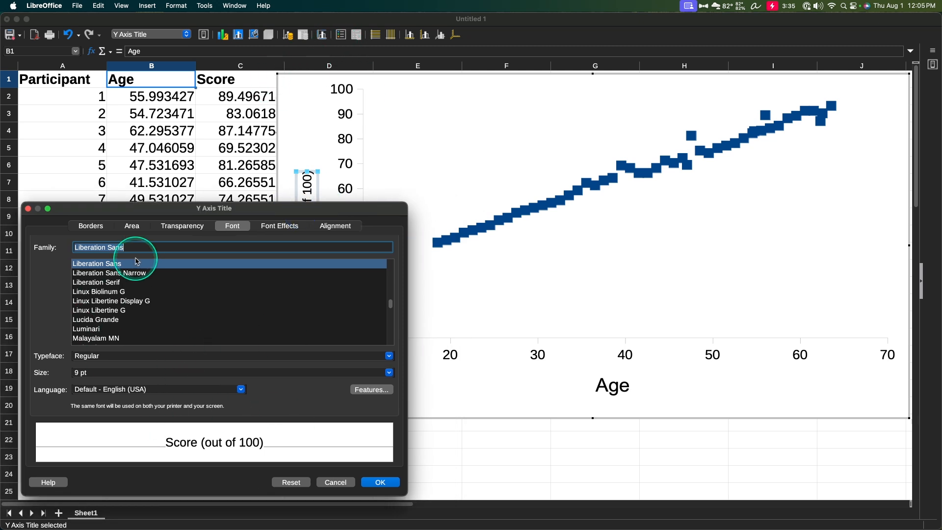
{"action": "type", "text": "Arial"}
{"action": "left_click", "coordinate": [164, 374]}
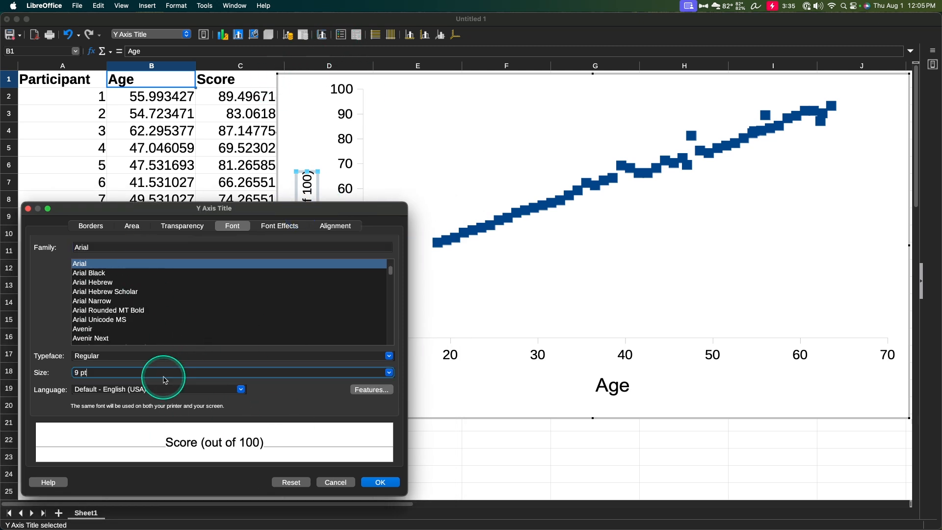
{"action": "left_click", "coordinate": [389, 372]}
{"action": "left_click", "coordinate": [290, 456]}
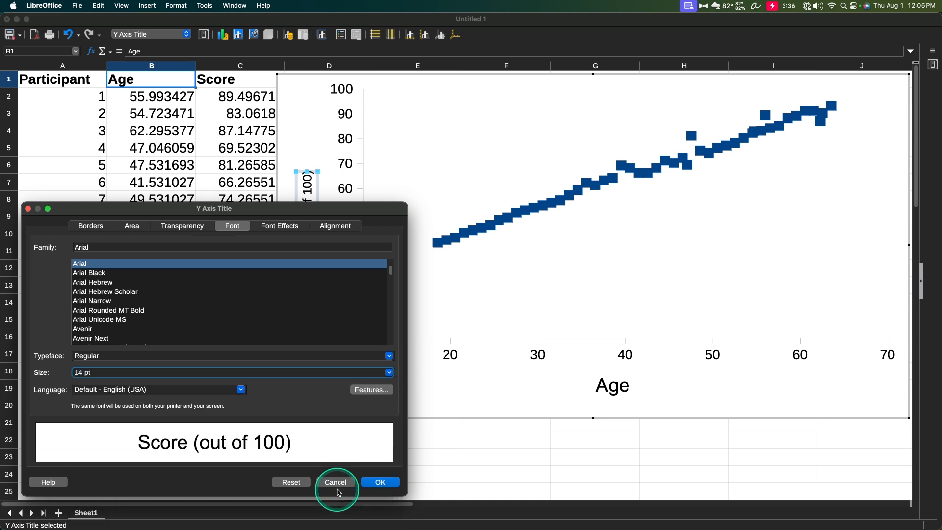
{"action": "left_click", "coordinate": [76, 373]}
{"action": "left_click", "coordinate": [393, 487]}
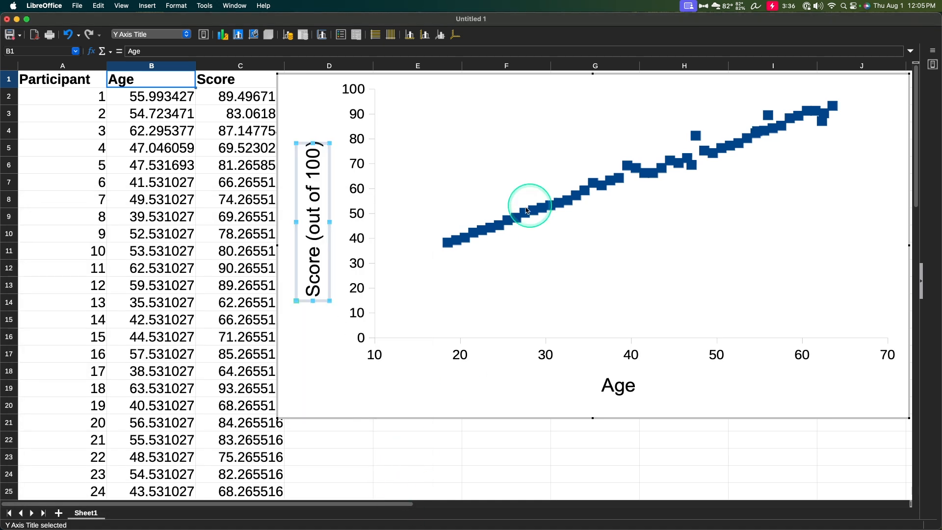
Resize the chart to clear the data columns, starting near column E and extending from row 1 down to row 24.
{"action": "left_click_drag", "start_coordinate": [277, 74], "coordinate": [368, 122]}
{"action": "left_click_drag", "start_coordinate": [638, 418], "coordinate": [639, 484]}
{"action": "left_click_drag", "start_coordinate": [638, 122], "coordinate": [637, 85]}
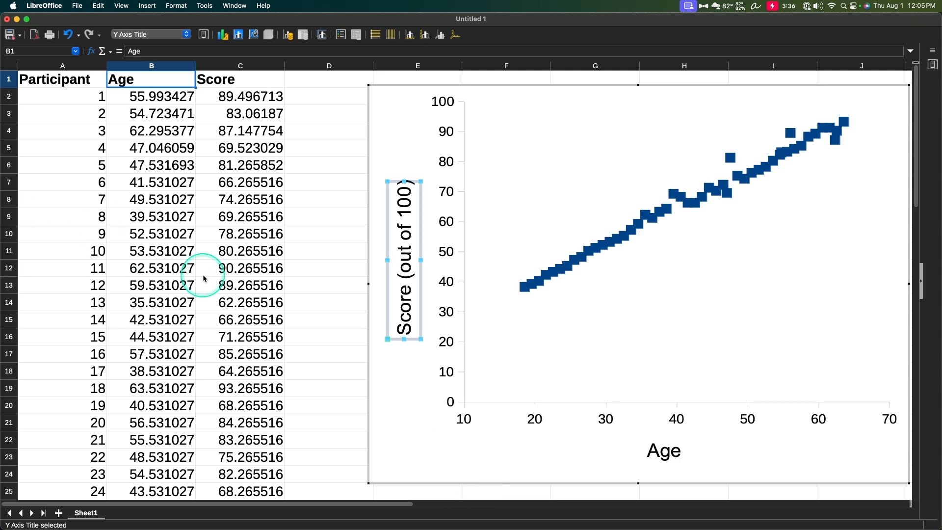
{"action": "scroll", "coordinate": [236, 294], "scroll_direction": "down", "scroll_amount": 10}
{"action": "scroll", "coordinate": [251, 393], "scroll_direction": "up", "scroll_amount": 10}
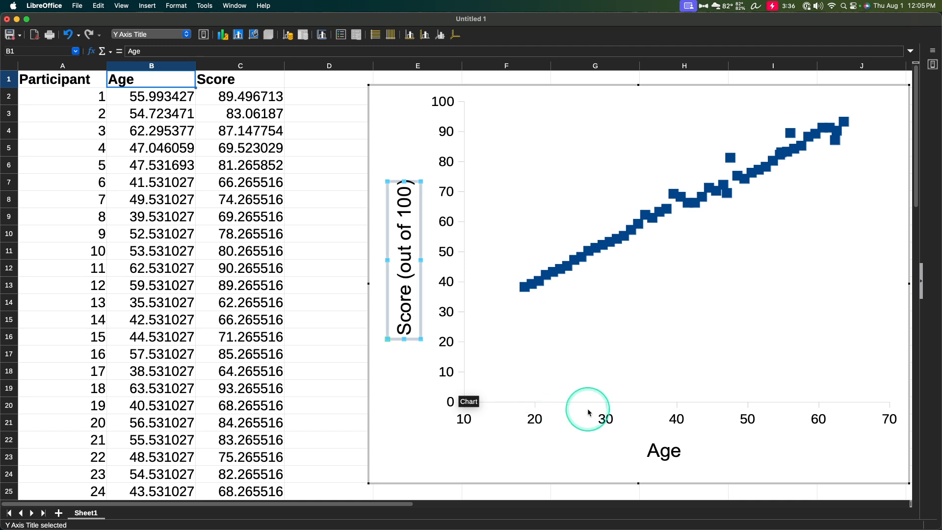
Set the X axis number labels to the Arial font at 14 pt.
{"action": "left_click", "coordinate": [608, 421]}
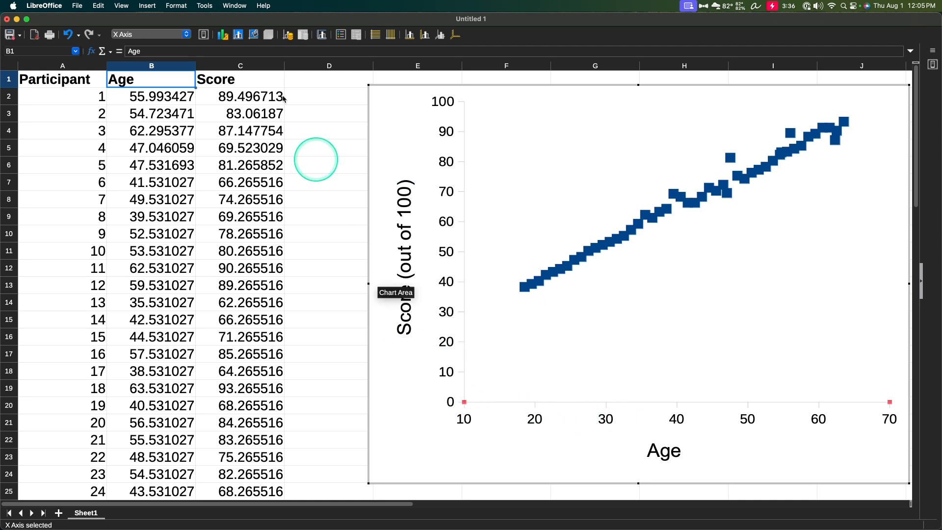
{"action": "left_click", "coordinate": [204, 34]}
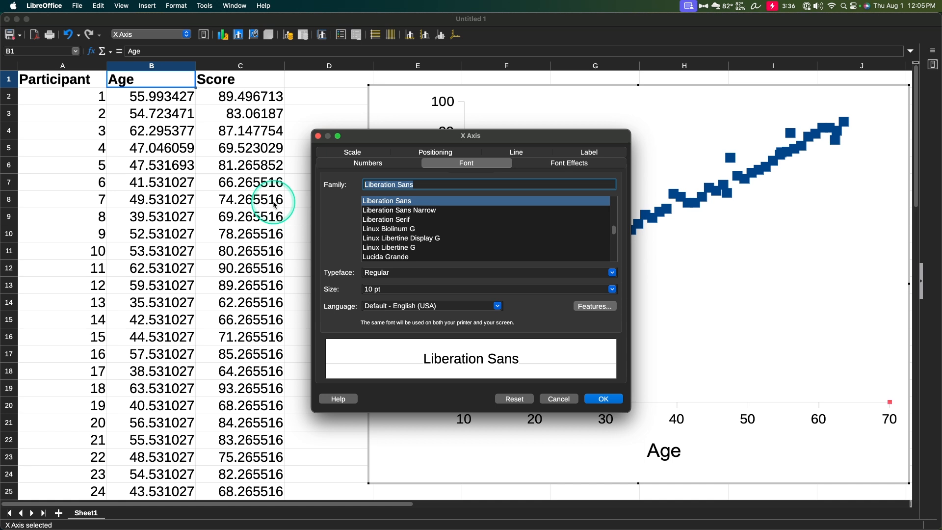
{"action": "type", "text": "Arial"}
{"action": "left_click", "coordinate": [613, 289]}
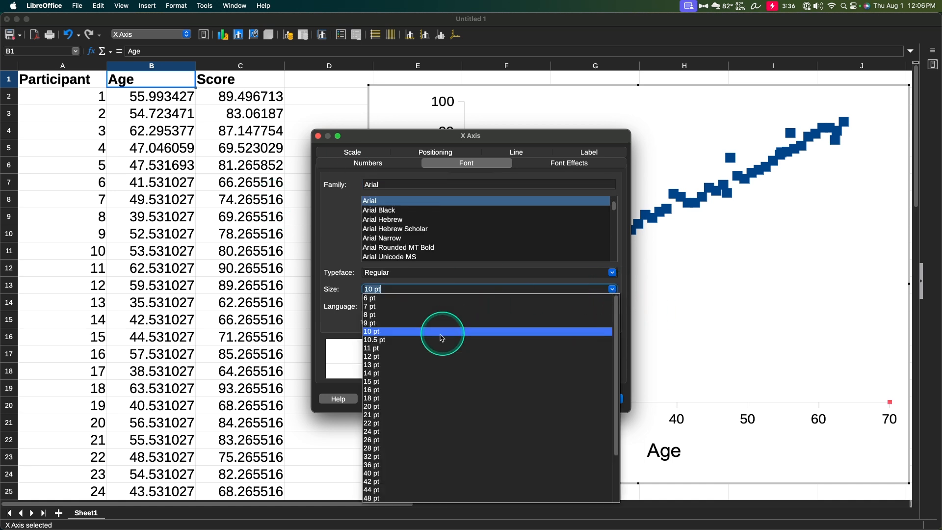
{"action": "left_click", "coordinate": [375, 374]}
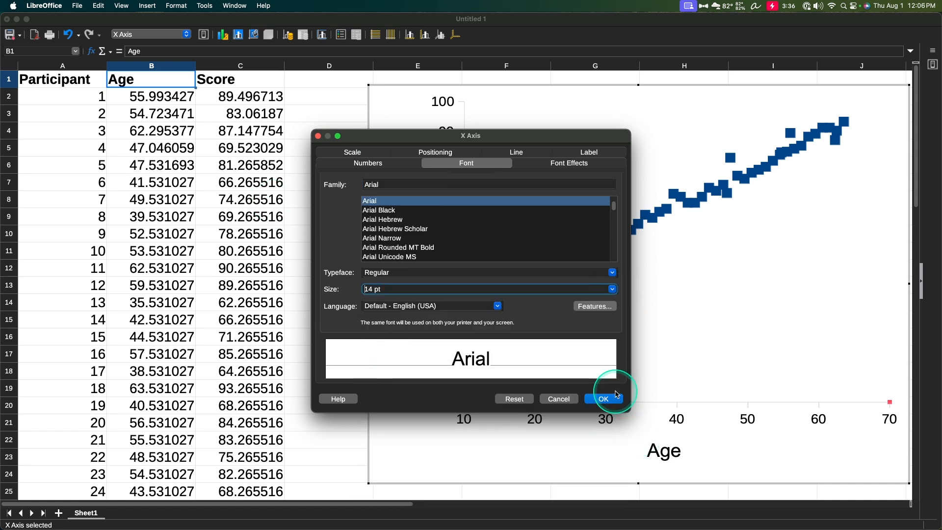
Change the X axis line color to black.
{"action": "left_click", "coordinate": [513, 156]}
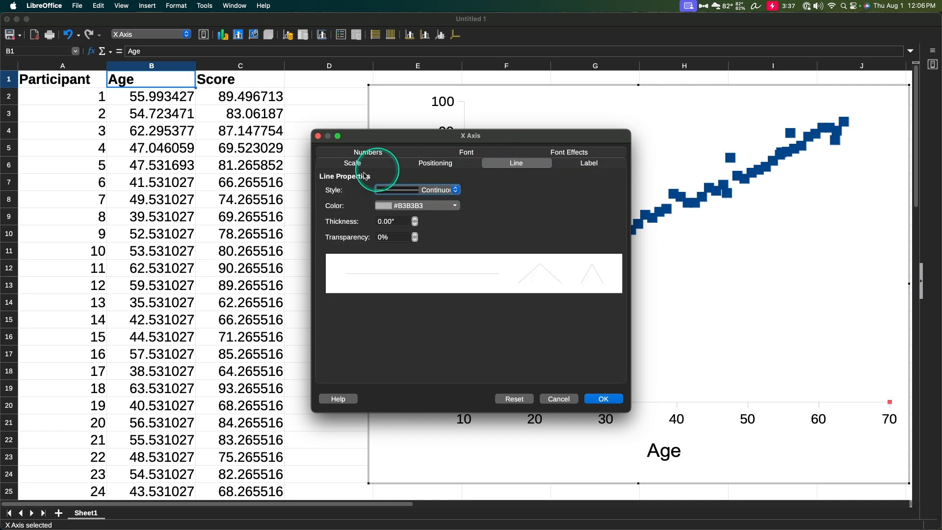
{"action": "left_click", "coordinate": [450, 208]}
{"action": "left_click", "coordinate": [382, 240]}
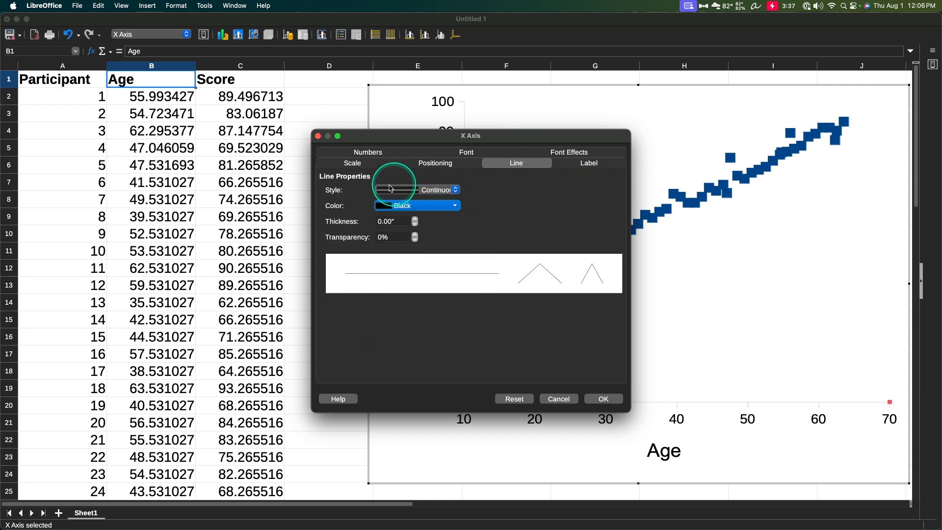
Switch the X axis major interval marks from inner to outer.
{"action": "left_click", "coordinate": [344, 153]}
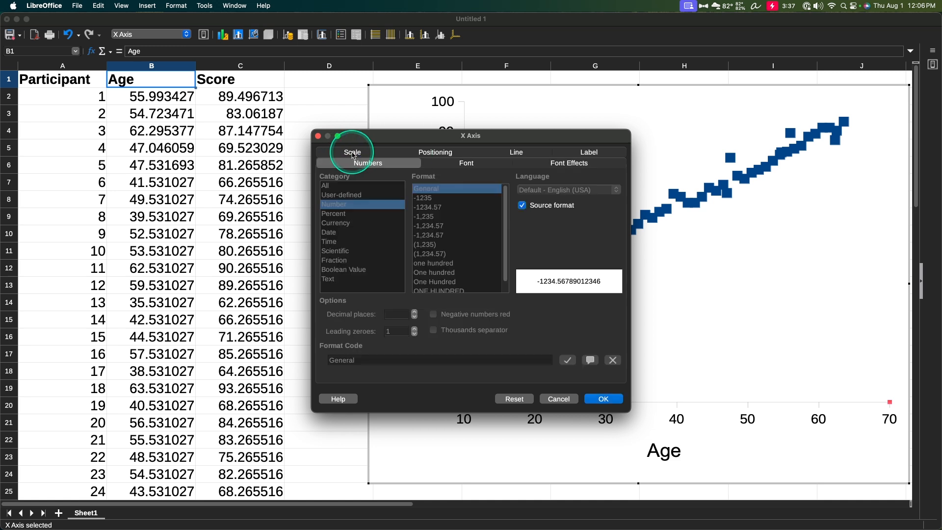
{"action": "left_click", "coordinate": [584, 166]}
{"action": "left_click", "coordinate": [591, 154]}
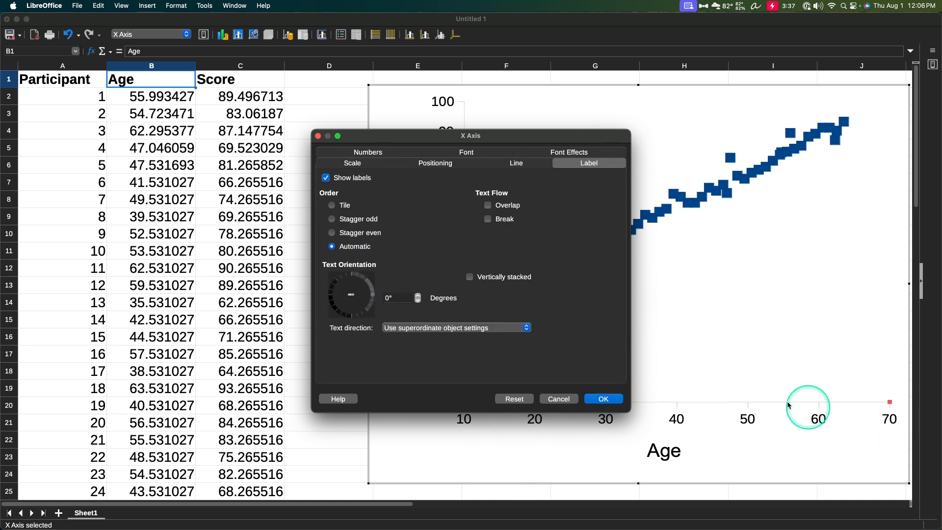
{"action": "left_click", "coordinate": [503, 164]}
{"action": "left_click", "coordinate": [436, 163]}
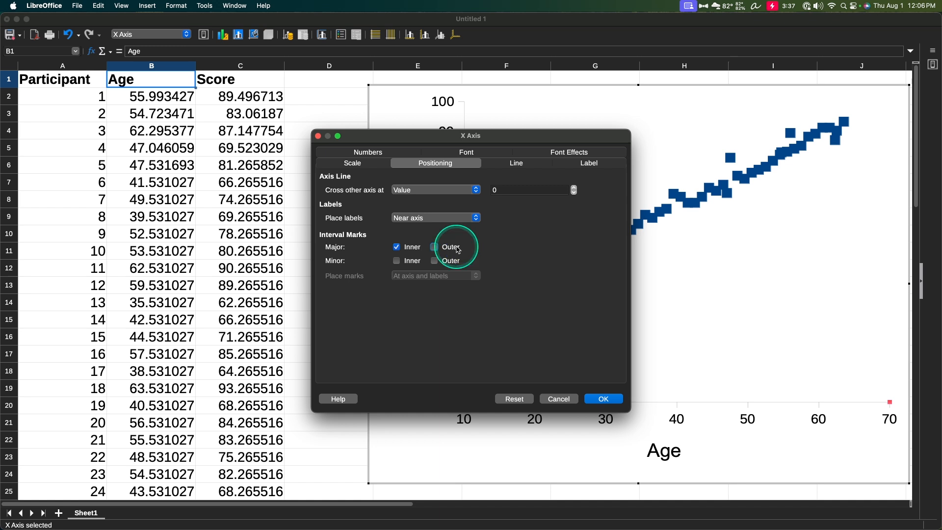
{"action": "left_click", "coordinate": [418, 249]}
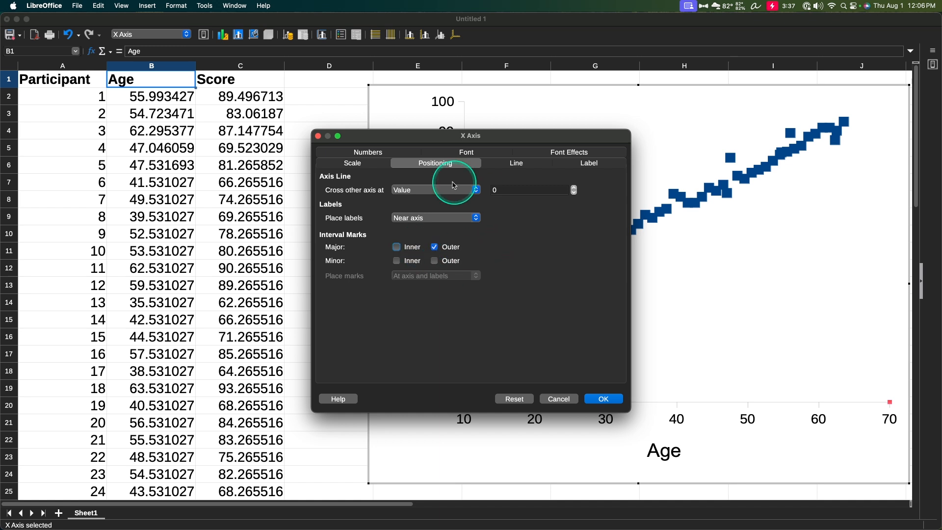
Try to set the X axis major interval to 0 in the scale settings, and return it to automatic.
{"action": "left_click", "coordinate": [363, 164]}
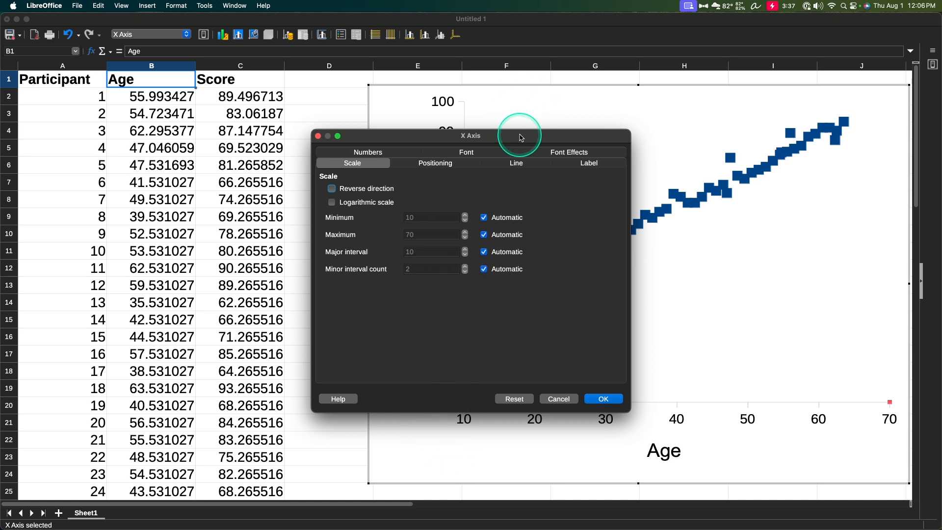
{"action": "left_click_drag", "start_coordinate": [521, 135], "coordinate": [294, 130]}
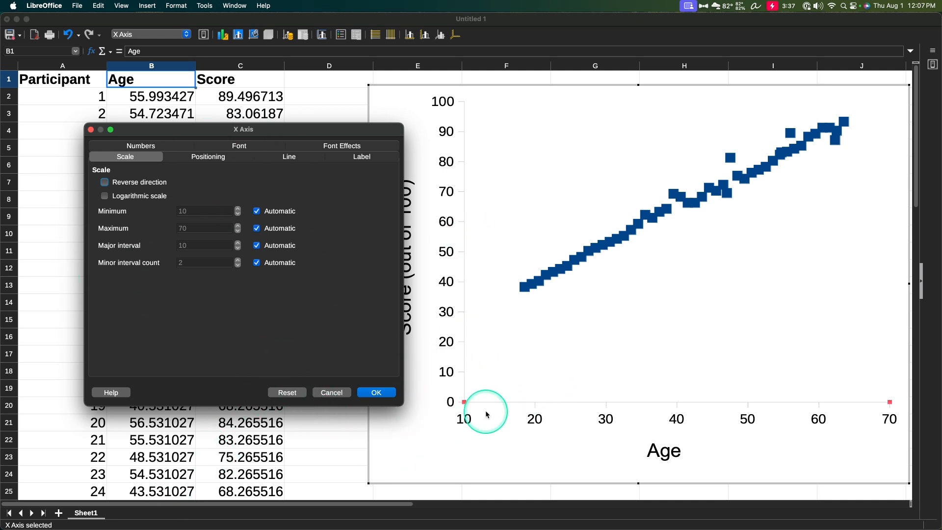
{"action": "left_click", "coordinate": [257, 245]}
{"action": "left_click", "coordinate": [197, 245]}
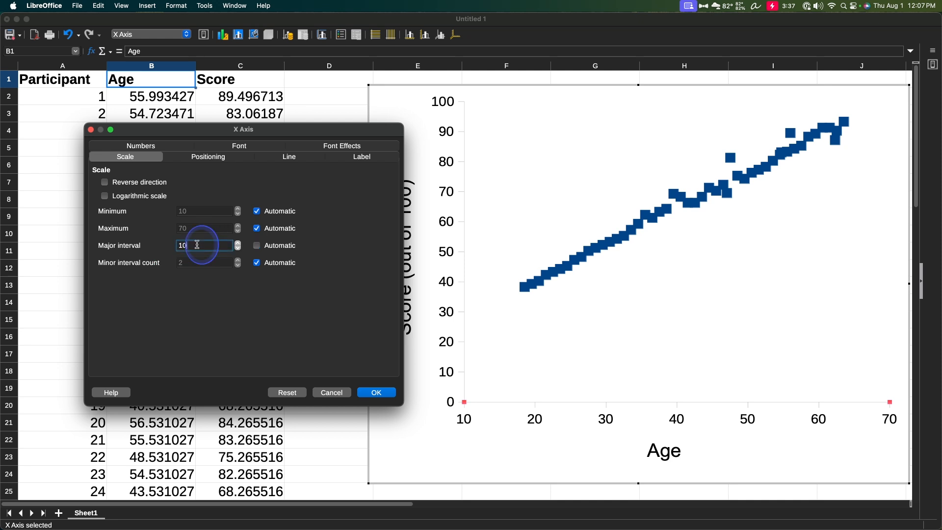
{"action": "type", "text": "0"}
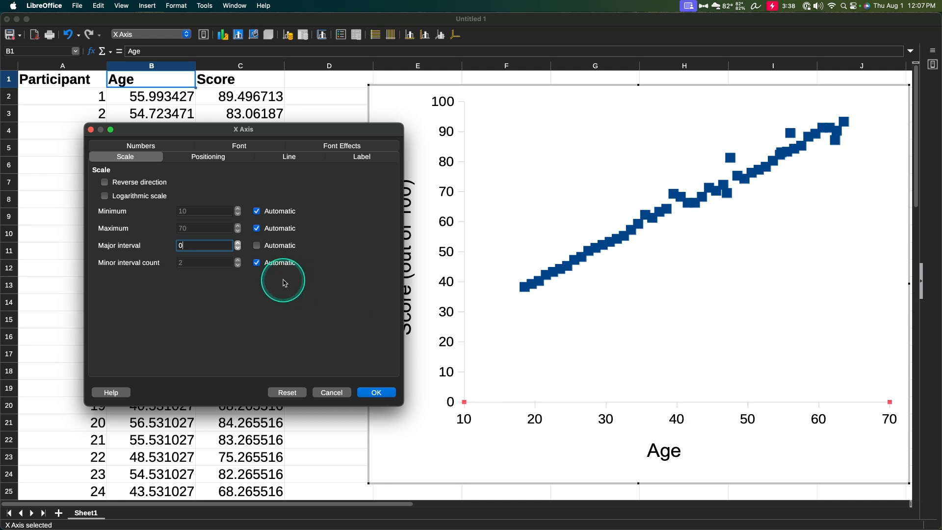
{"action": "left_click", "coordinate": [370, 395]}
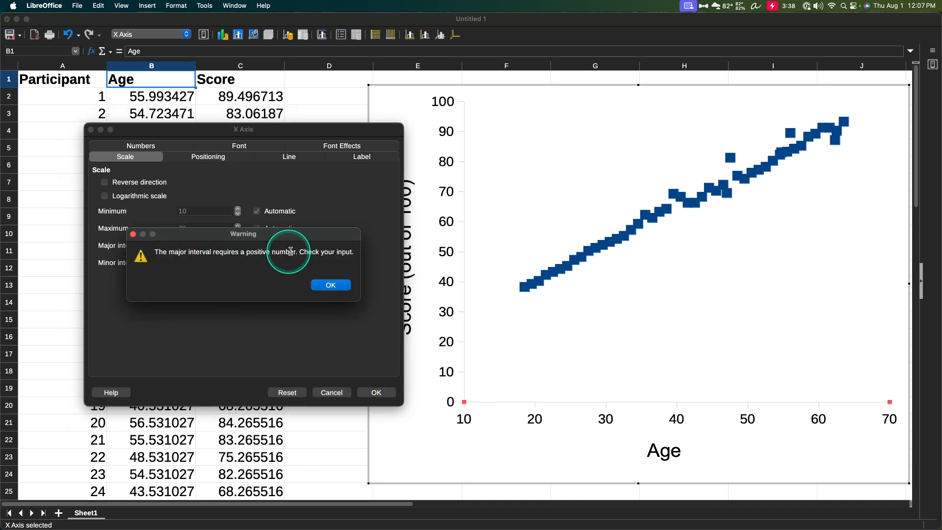
{"action": "left_click", "coordinate": [332, 286]}
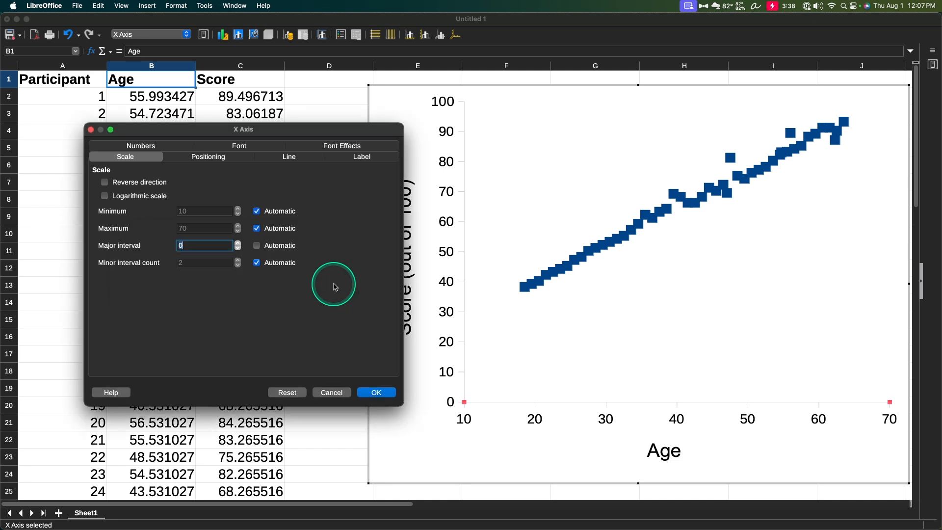
{"action": "left_click", "coordinate": [257, 247]}
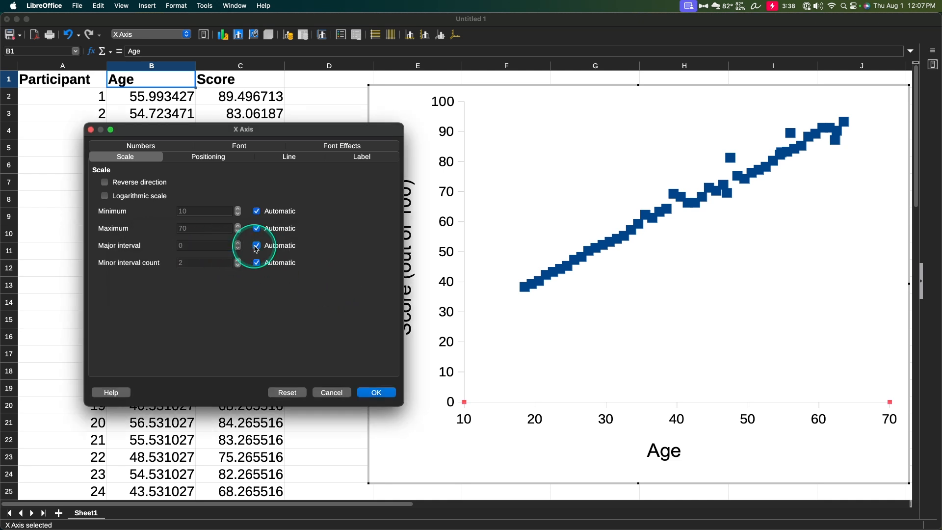
Turn off the automatic X axis minimum and set it to 0, restoring the major interval to 10 with automatic on.
{"action": "left_click", "coordinate": [256, 211]}
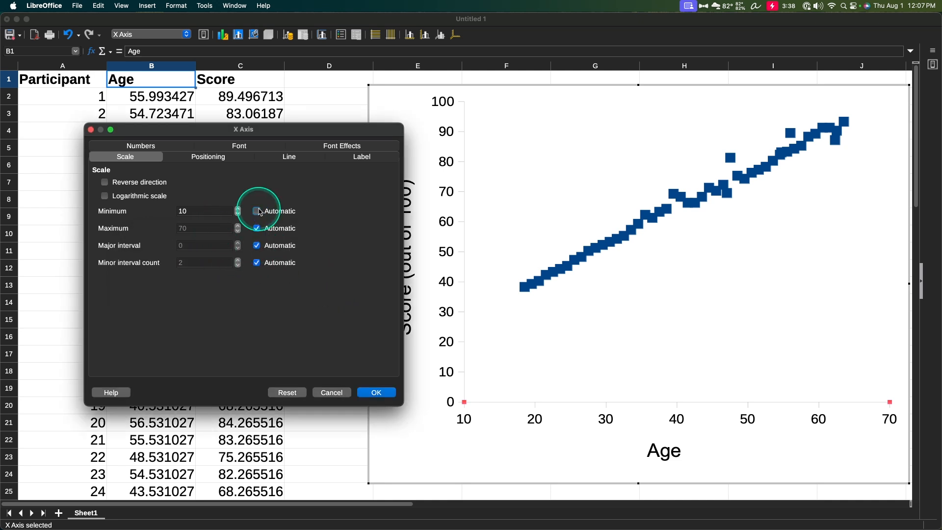
{"action": "left_click", "coordinate": [254, 248]}
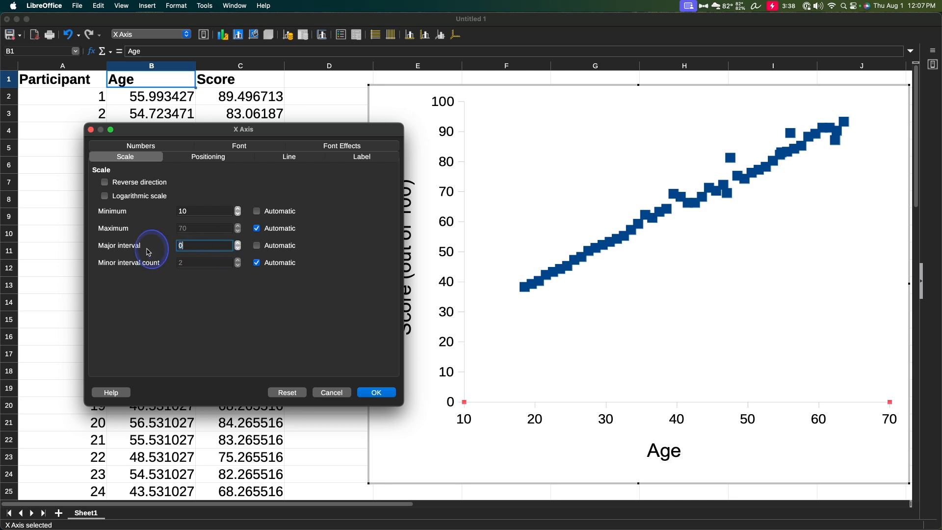
{"action": "type", "text": "10"}
{"action": "left_click", "coordinate": [256, 245]}
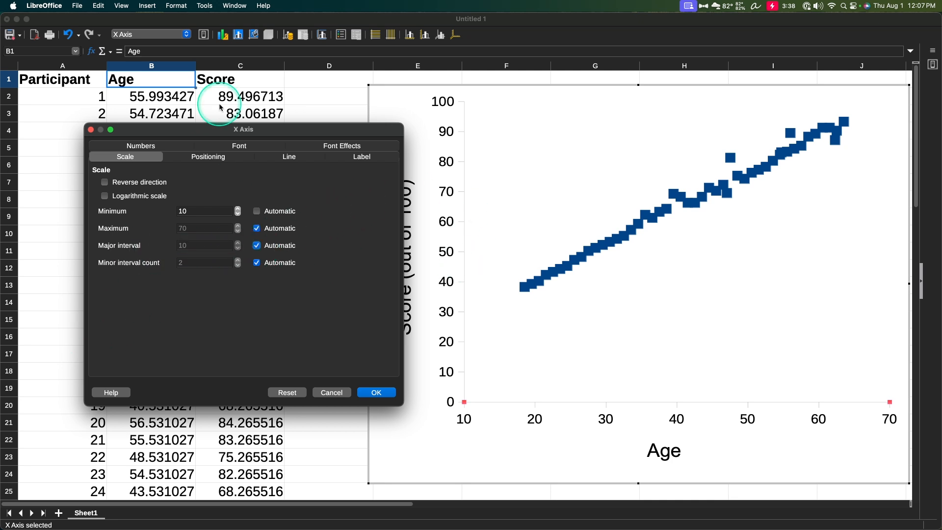
{"action": "left_click", "coordinate": [205, 212]}
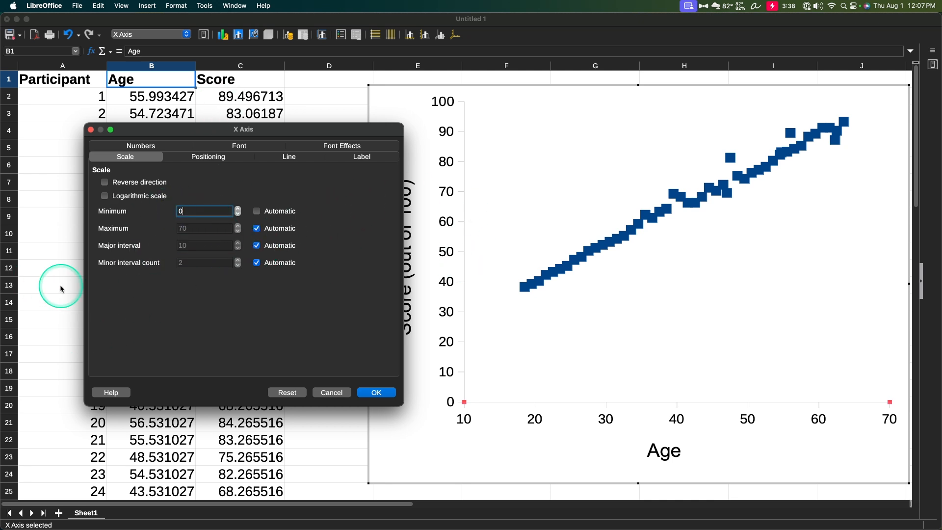
Apply the X axis scale changes to the chart.
{"action": "left_click", "coordinate": [376, 393]}
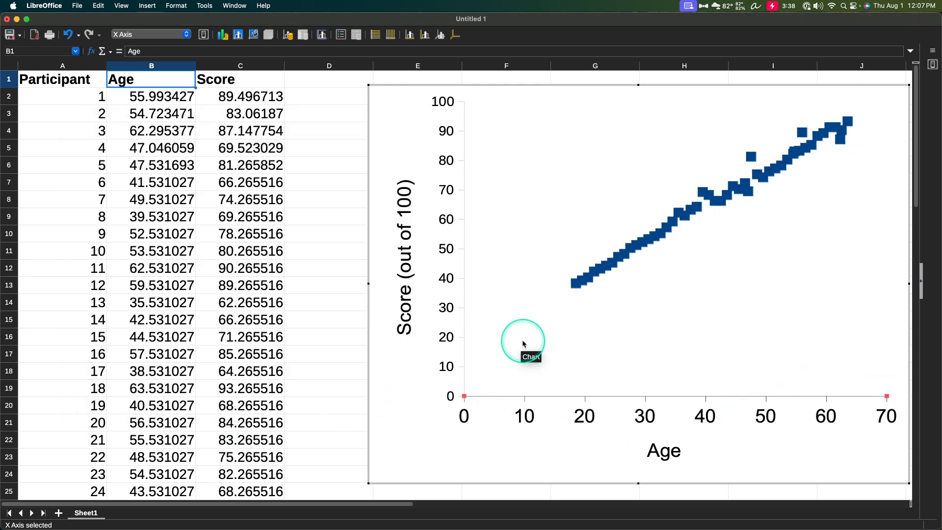
{"action": "scroll", "coordinate": [263, 357], "scroll_direction": "down", "scroll_amount": 12}
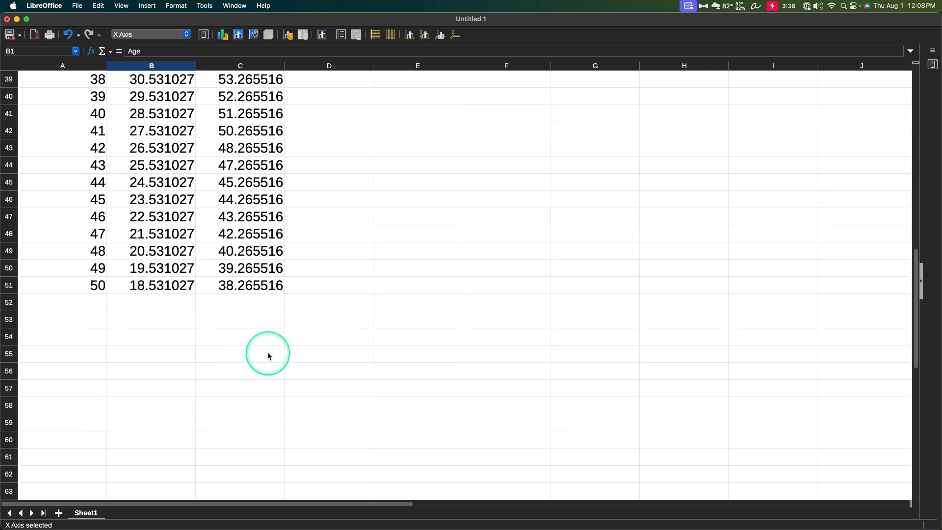
{"action": "scroll", "coordinate": [325, 348], "scroll_direction": "up", "scroll_amount": 12}
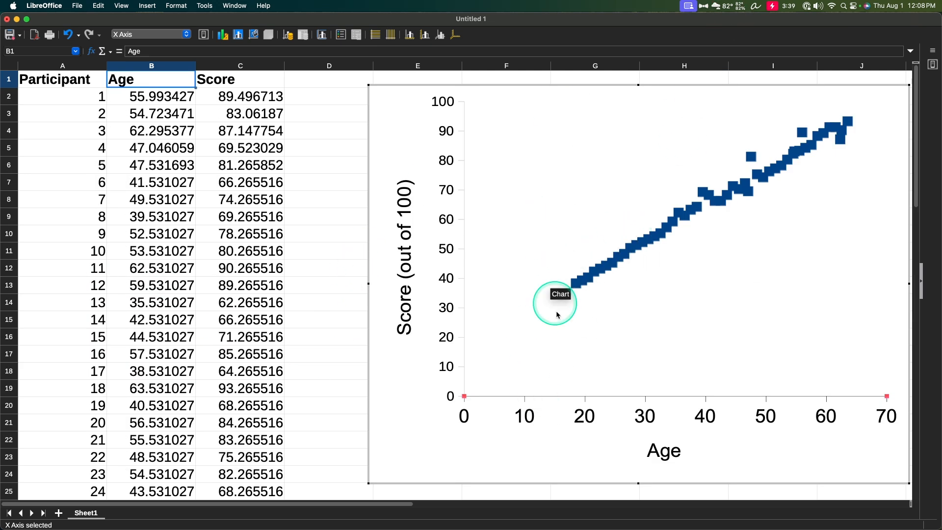
Open the formatting settings of the Y axis and move the dialog clear of the chart.
{"action": "left_click", "coordinate": [455, 253]}
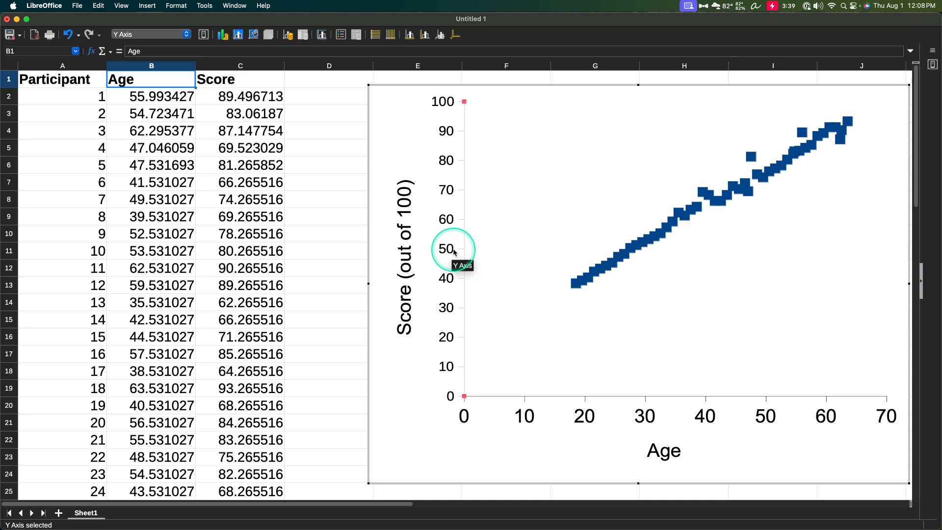
{"action": "left_click", "coordinate": [204, 34]}
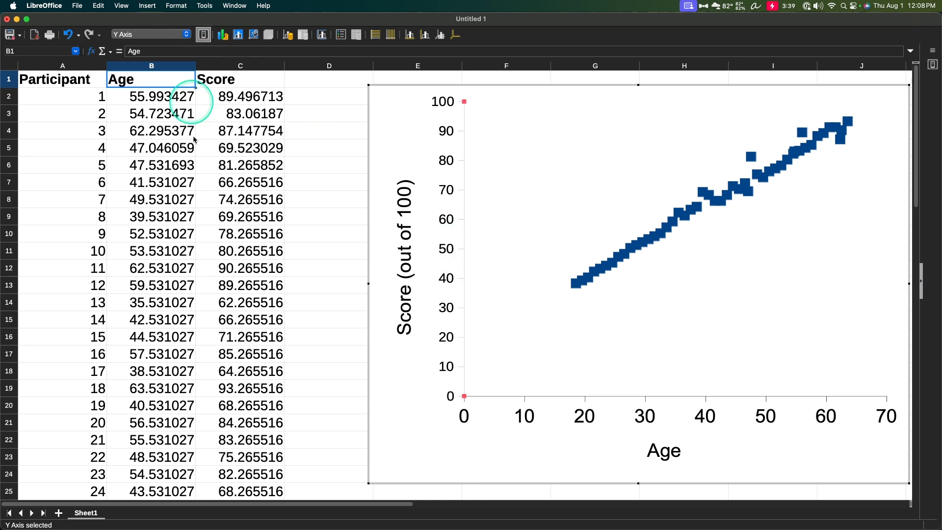
{"action": "left_click_drag", "start_coordinate": [467, 132], "coordinate": [207, 174]}
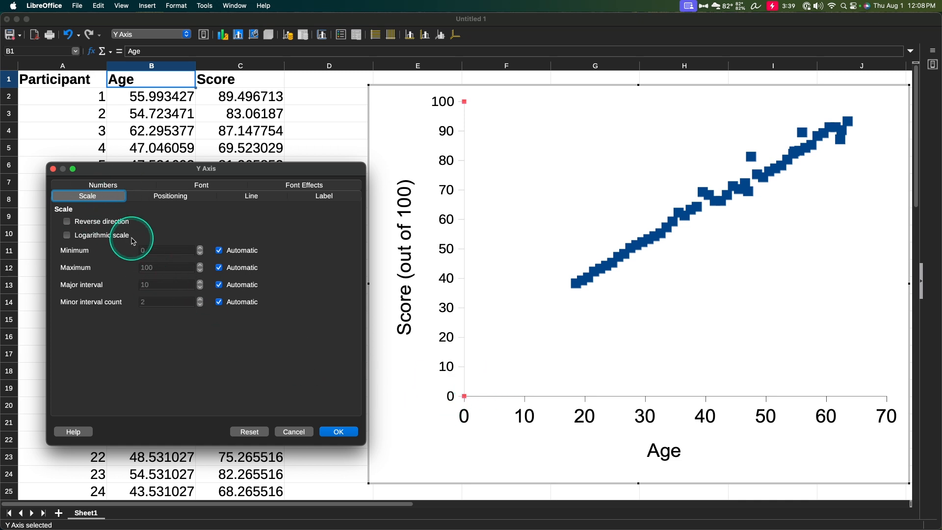
Try inner major interval marks on the Y axis, and return them to outer.
{"action": "left_click", "coordinate": [187, 197]}
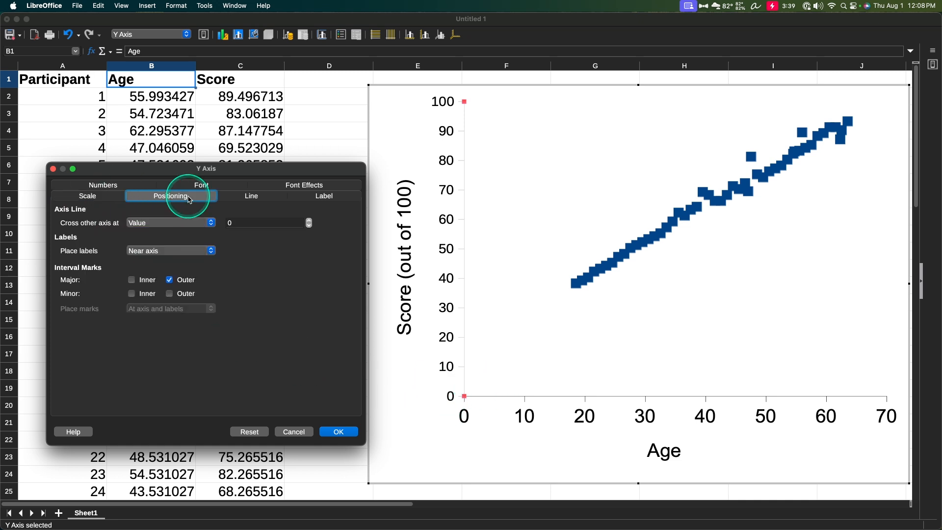
{"action": "left_click", "coordinate": [147, 282]}
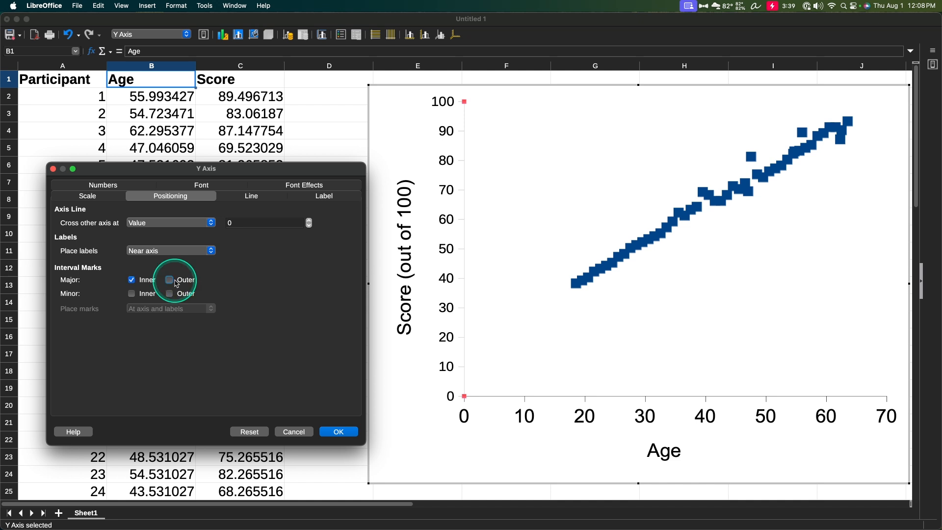
{"action": "left_click", "coordinate": [155, 281]}
{"action": "left_click", "coordinate": [170, 280]}
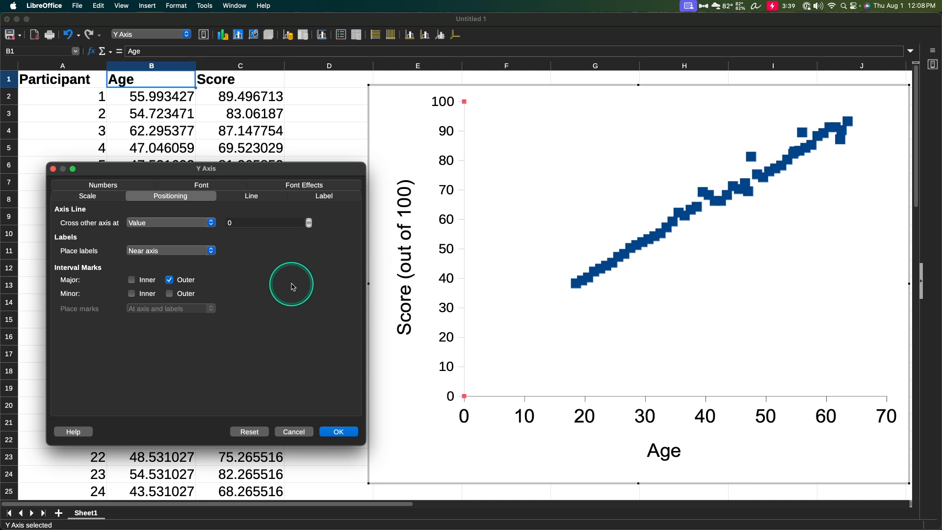
Change the Y axis line color to black.
{"action": "left_click", "coordinate": [251, 196]}
{"action": "left_click", "coordinate": [171, 239]}
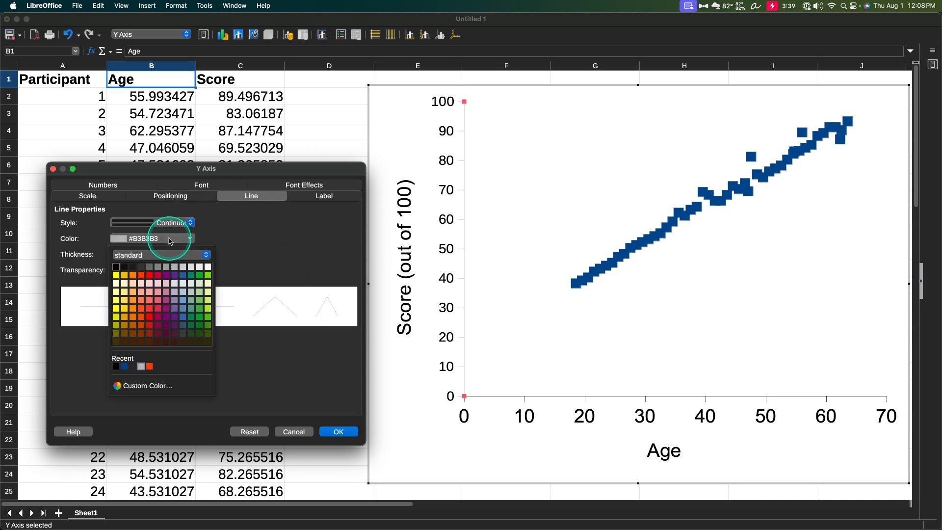
{"action": "left_click", "coordinate": [117, 267]}
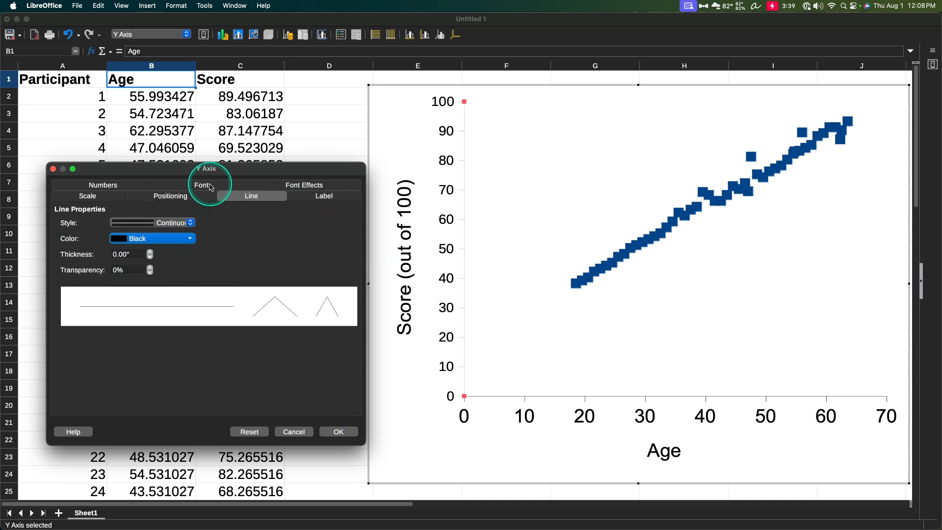
Set the Y axis label font to Arial, choose a larger font size, and apply the axis formatting.
{"action": "left_click", "coordinate": [211, 186]}
{"action": "type", "text": "Arial"}
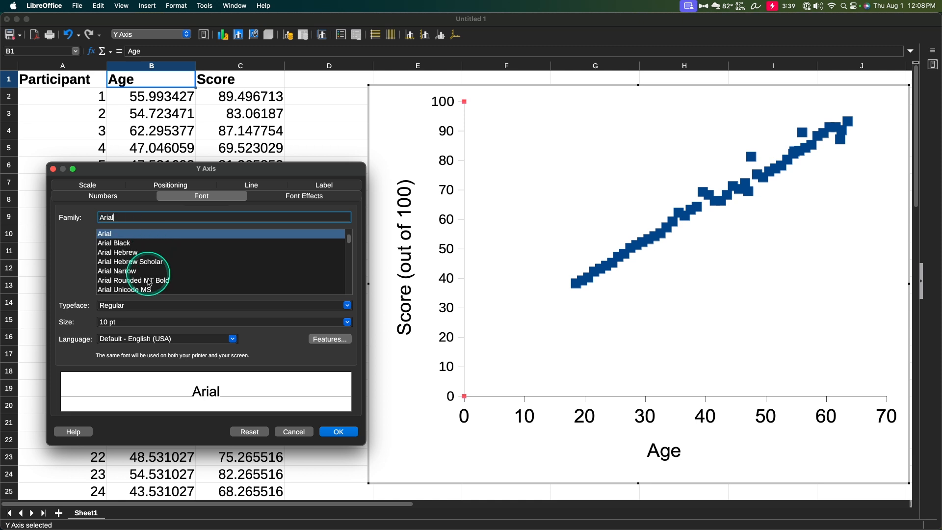
{"action": "left_click", "coordinate": [347, 322]}
{"action": "left_click", "coordinate": [124, 408]}
{"action": "left_click", "coordinate": [337, 433]}
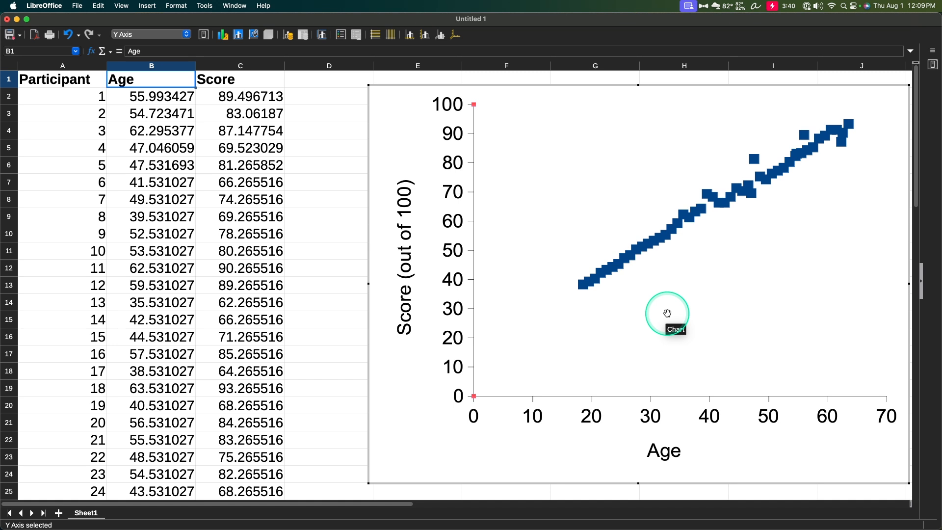
Change the data point symbol of the Score data series to a filled circle.
{"action": "left_click", "coordinate": [679, 227]}
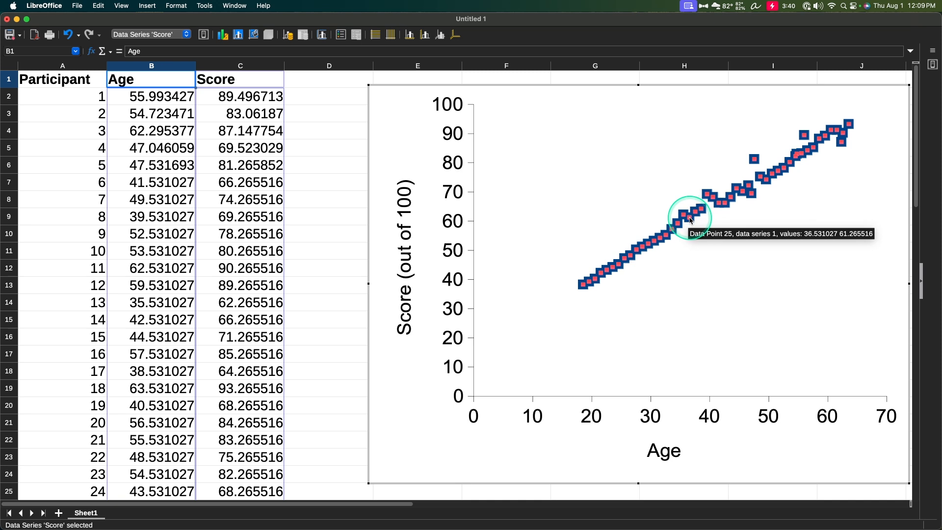
{"action": "double_click", "coordinate": [692, 217]}
{"action": "left_click_drag", "start_coordinate": [557, 124], "coordinate": [283, 173]}
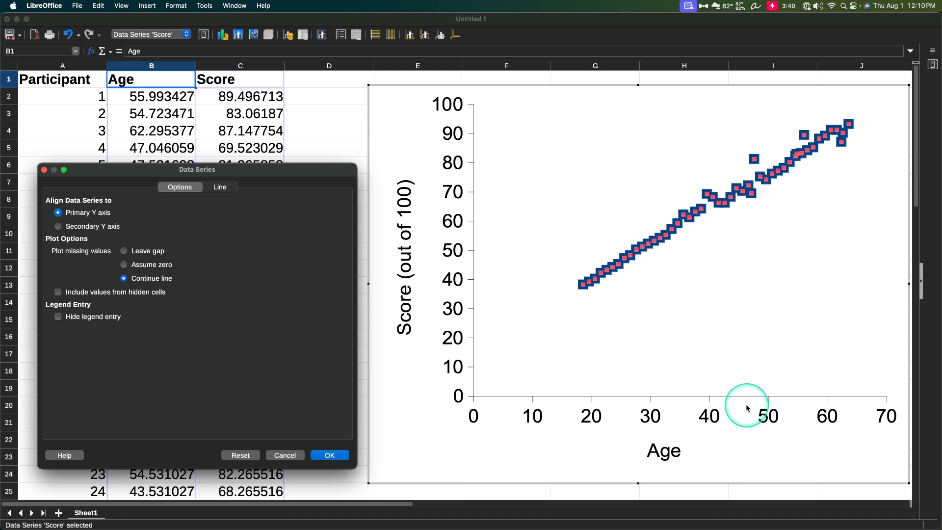
{"action": "left_click", "coordinate": [221, 187]}
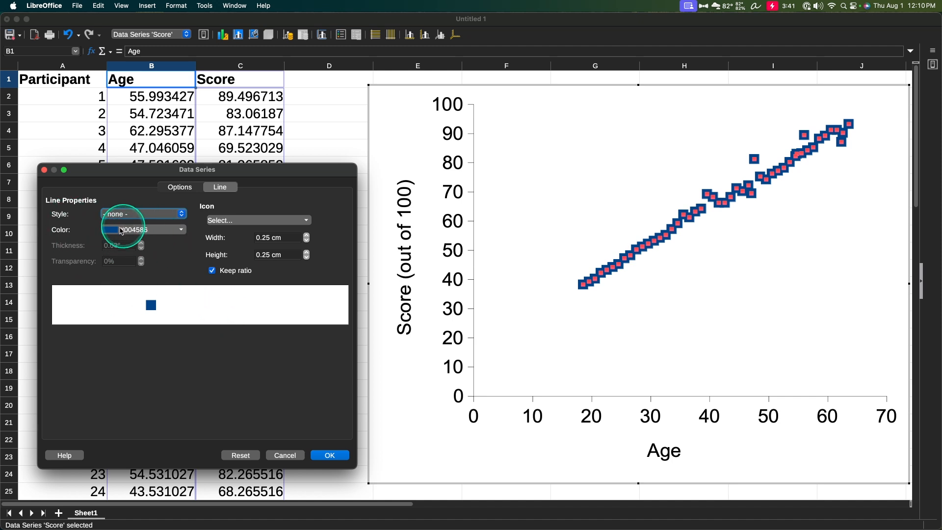
{"action": "left_click", "coordinate": [308, 221]}
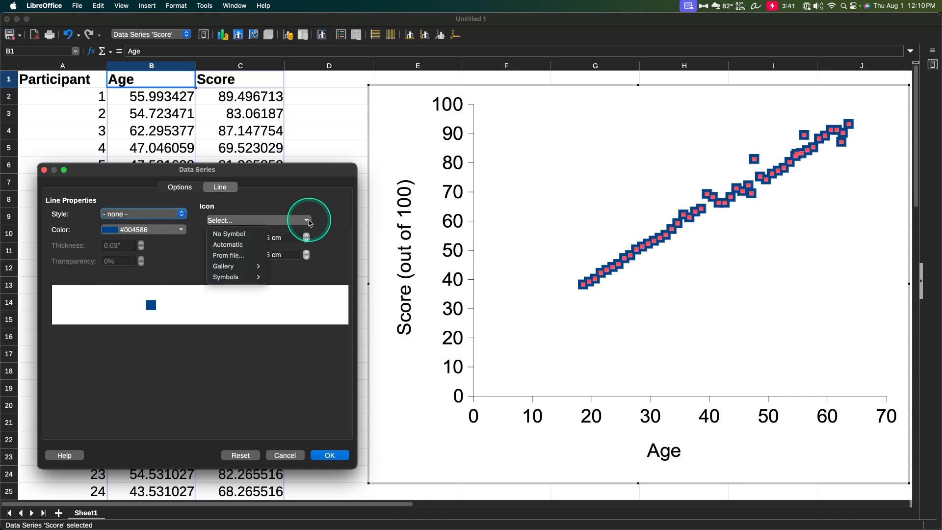
{"action": "left_click", "coordinate": [257, 277]}
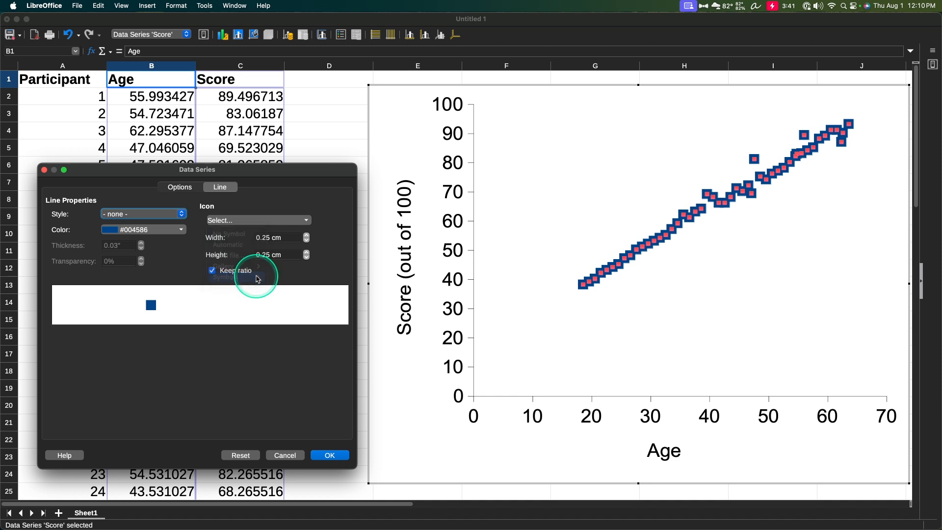
{"action": "left_click", "coordinate": [270, 220]}
{"action": "mouse_move", "coordinate": [256, 278]}
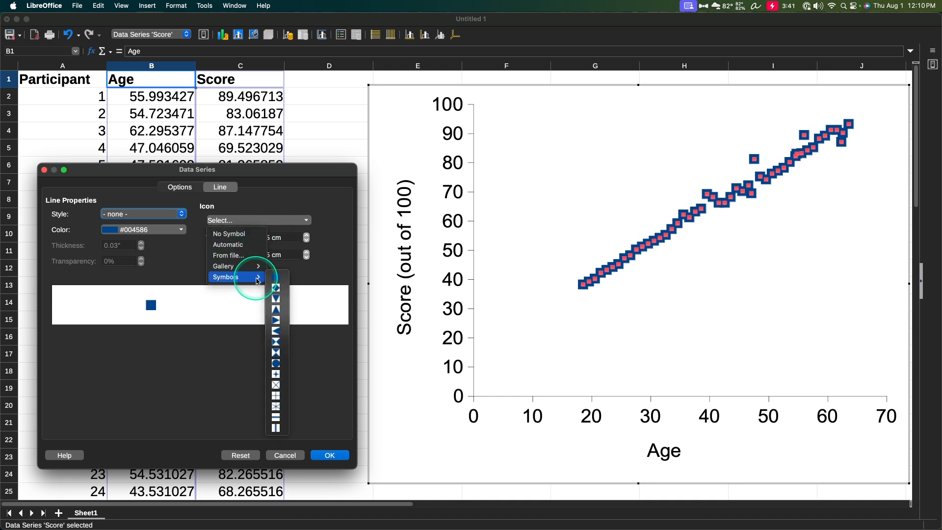
{"action": "left_click", "coordinate": [276, 363]}
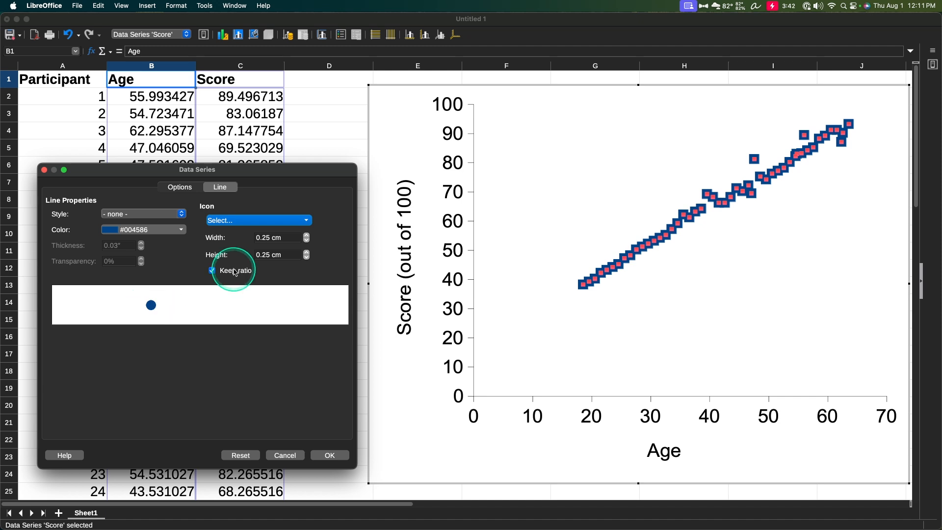
Reduce the circle symbols to 0.10 cm in width and height with the ratio kept, and apply the series formatting.
{"action": "left_click", "coordinate": [306, 241]}
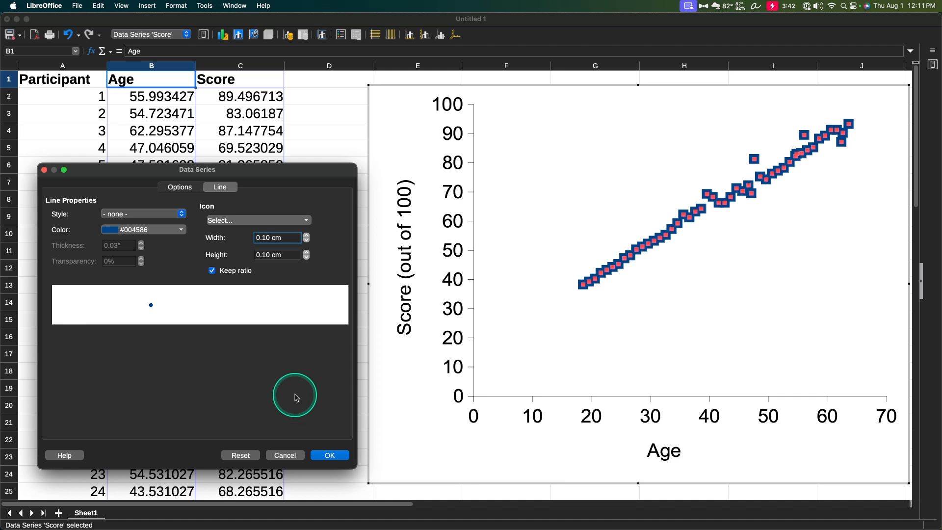
{"action": "left_click", "coordinate": [326, 454]}
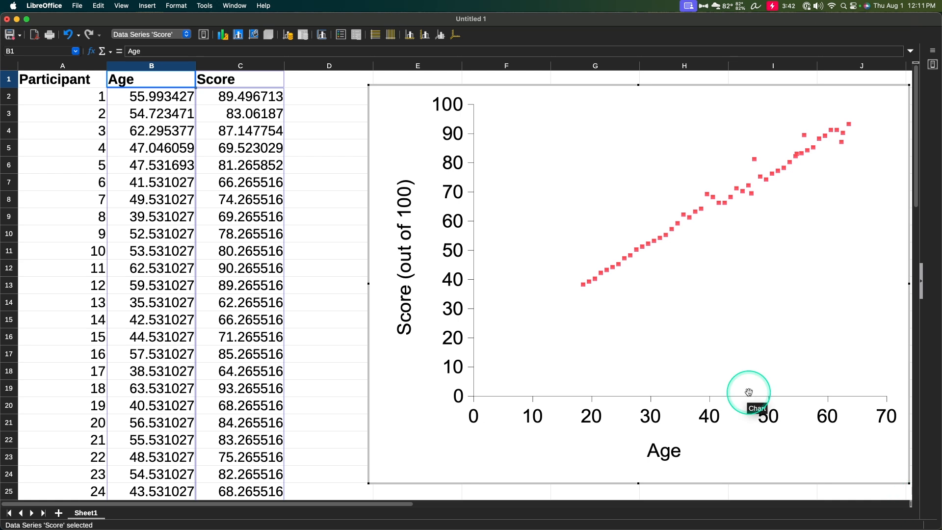
{"action": "left_click", "coordinate": [470, 428]}
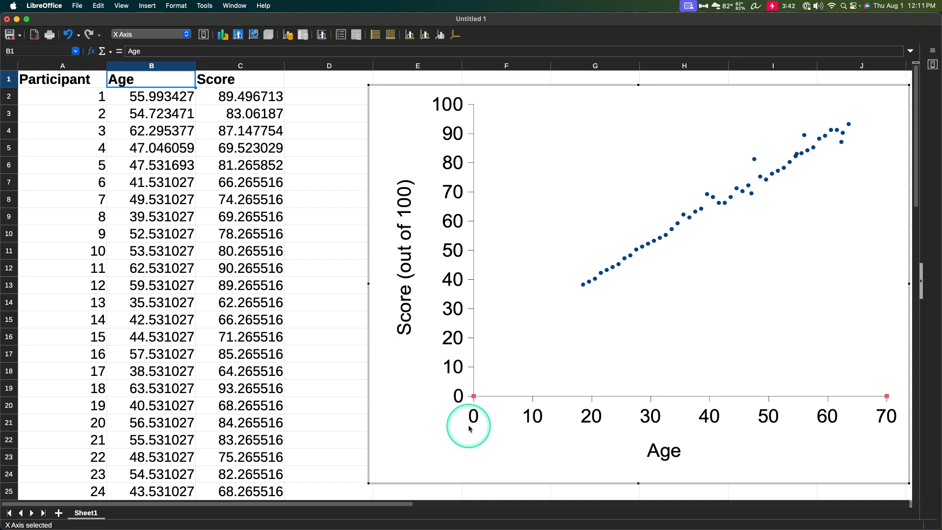
{"action": "mouse_move", "coordinate": [792, 158]}
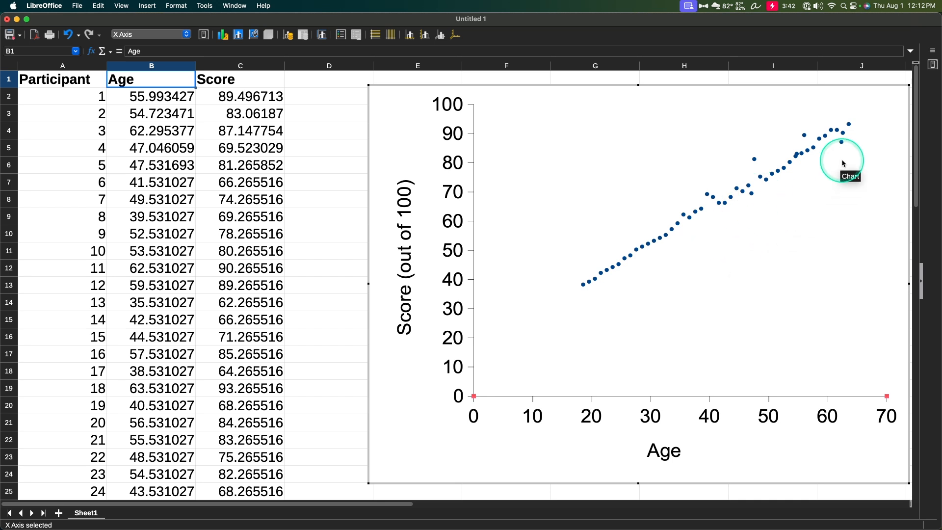
{"action": "mouse_move", "coordinate": [842, 143]}
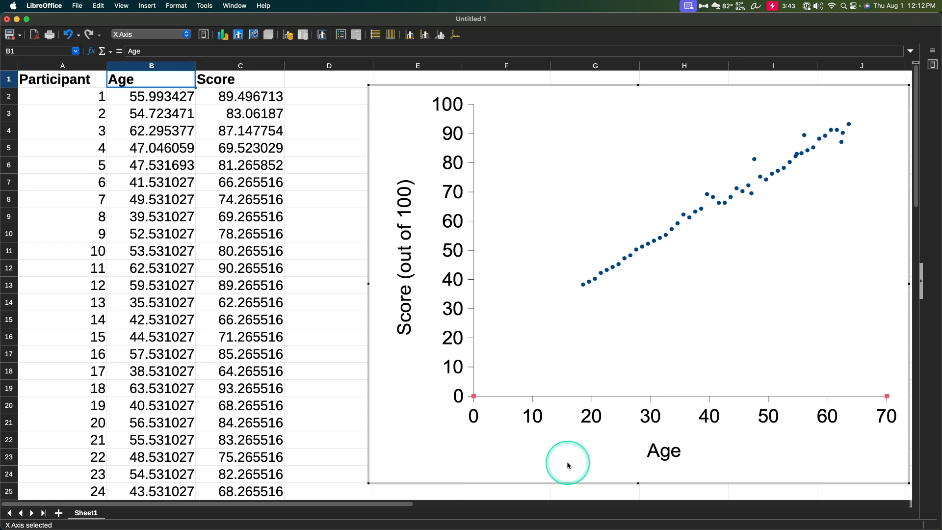
{"action": "right_click", "coordinate": [649, 245]}
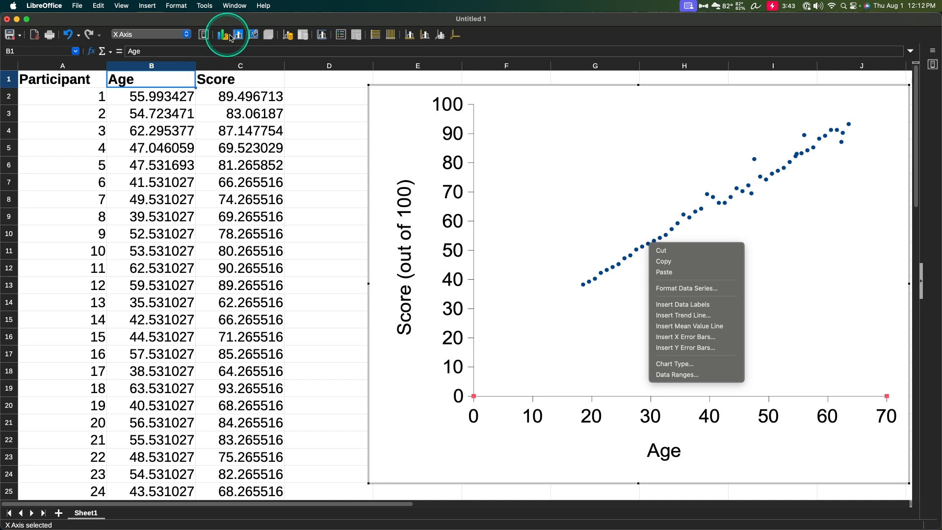
{"action": "left_click", "coordinate": [219, 39]}
{"action": "left_click", "coordinate": [220, 40]}
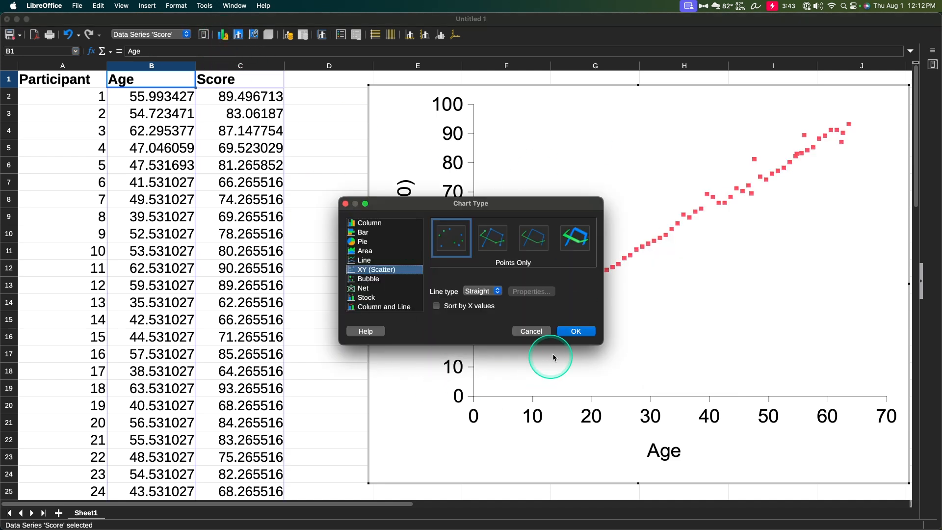
{"action": "left_click", "coordinate": [536, 329]}
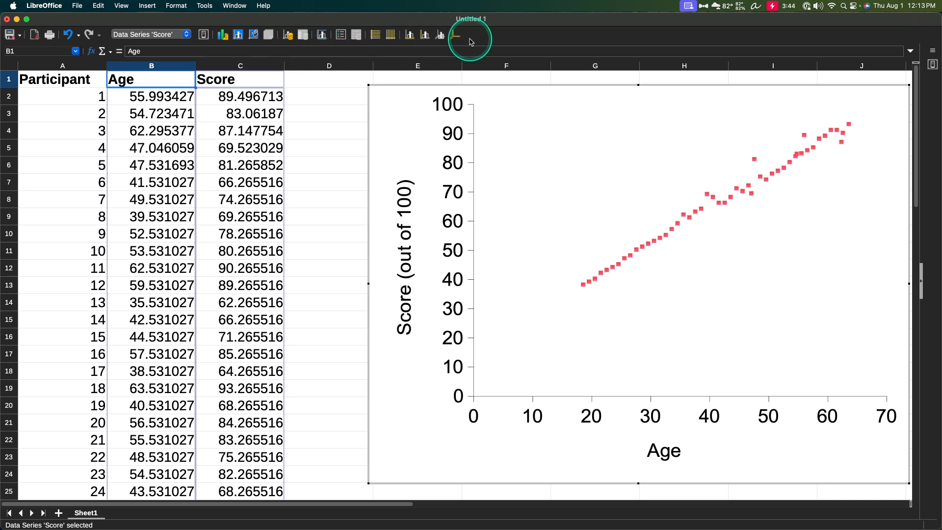
Insert a trend line for the Score data series and move its settings dialog clear of the data points.
{"action": "right_click", "coordinate": [617, 264]}
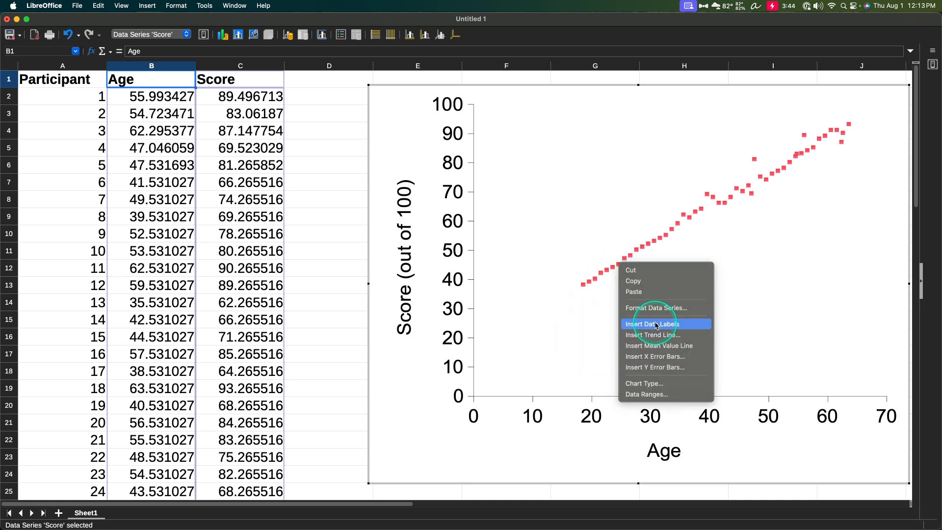
{"action": "left_click", "coordinate": [658, 337]}
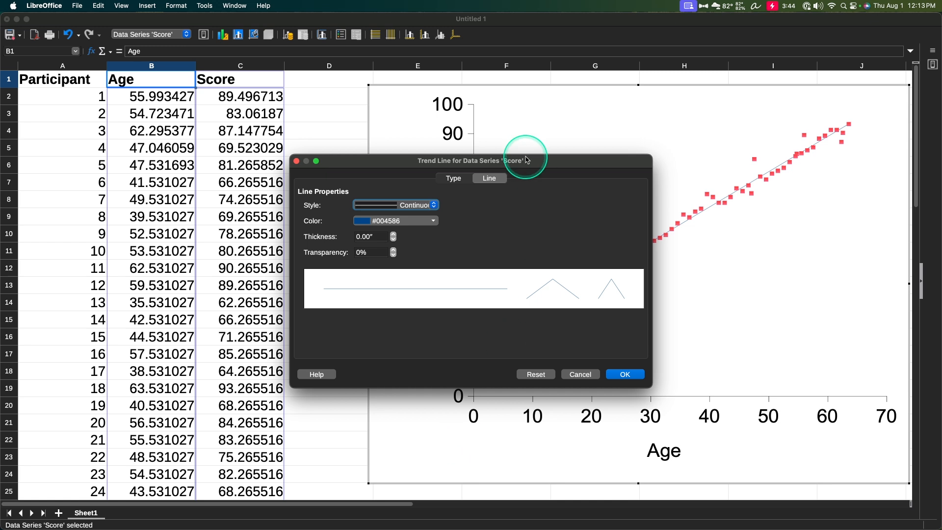
{"action": "left_click_drag", "start_coordinate": [532, 162], "coordinate": [280, 227]}
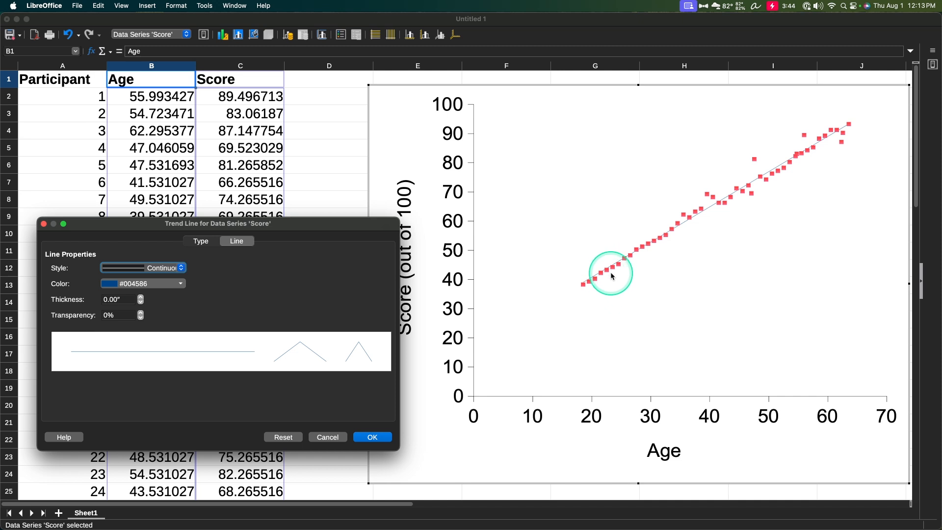
Set the trend line color to black and its thickness to 0.01".
{"action": "left_click", "coordinate": [182, 285]}
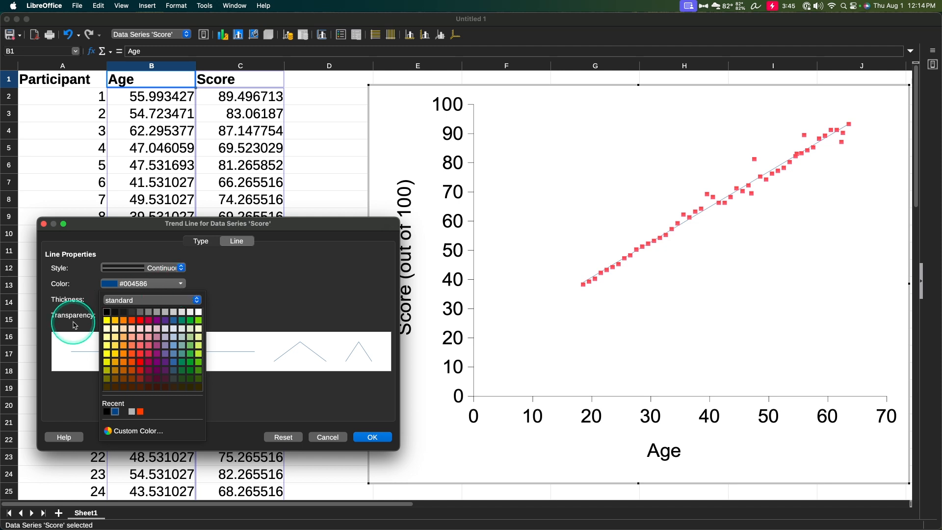
{"action": "left_click", "coordinate": [107, 312]}
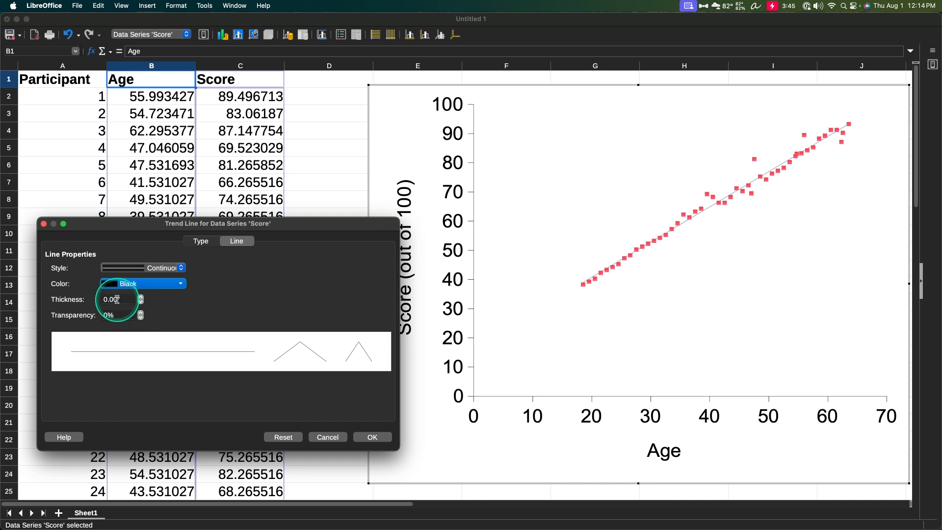
{"action": "left_click", "coordinate": [141, 298]}
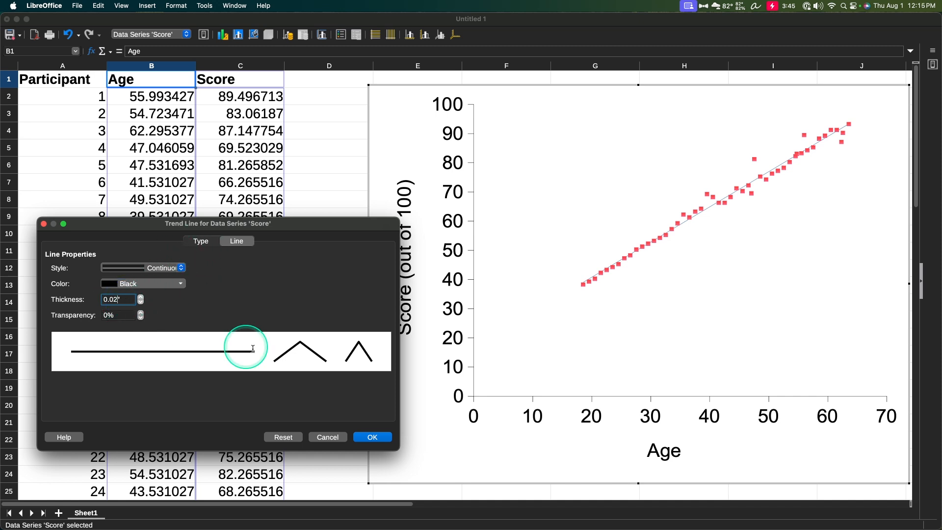
{"action": "key", "text": "BackSpace"}
{"action": "type", "text": "1"}
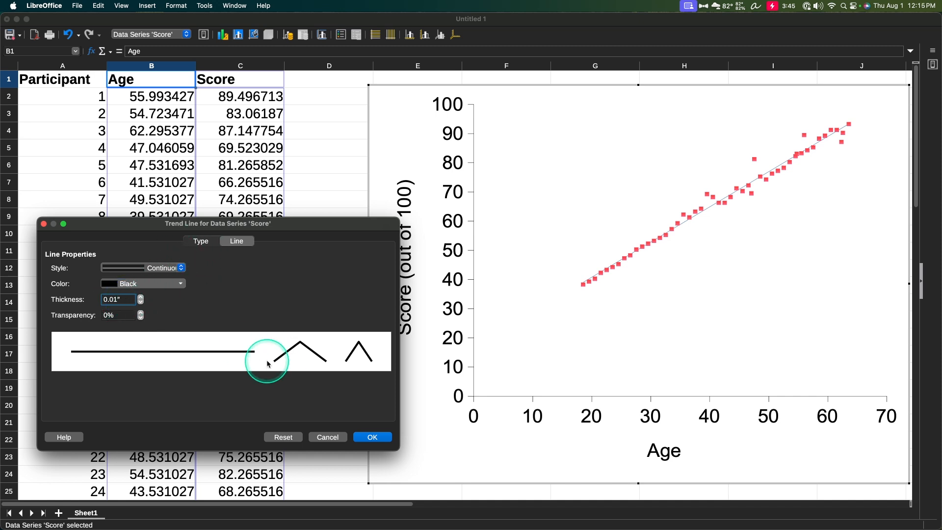
Try a trend line thickness of 0.02", and settle on 0.01".
{"action": "key", "text": "BackSpace"}
{"action": "type", "text": "2"}
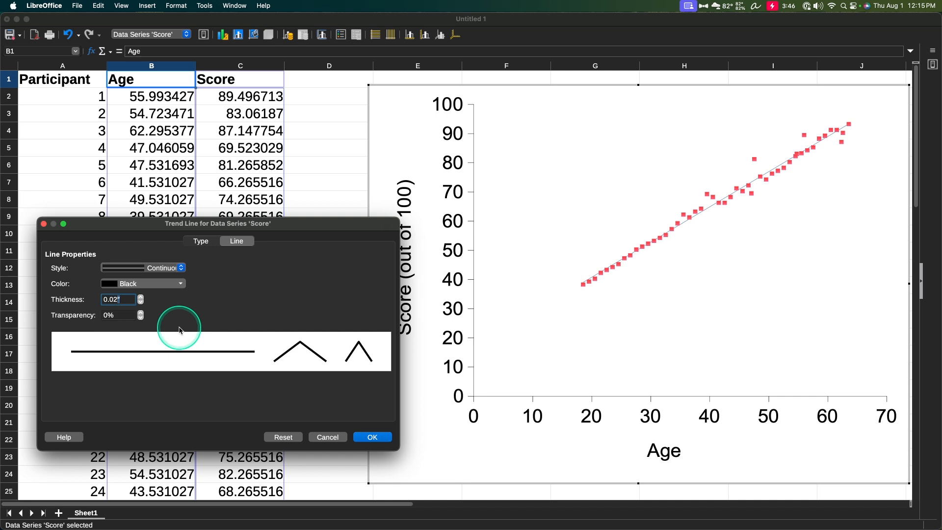
{"action": "key", "text": "Left"}
{"action": "key", "text": "Left"}
{"action": "type", "text": "1"}
{"action": "left_click", "coordinate": [129, 316]}
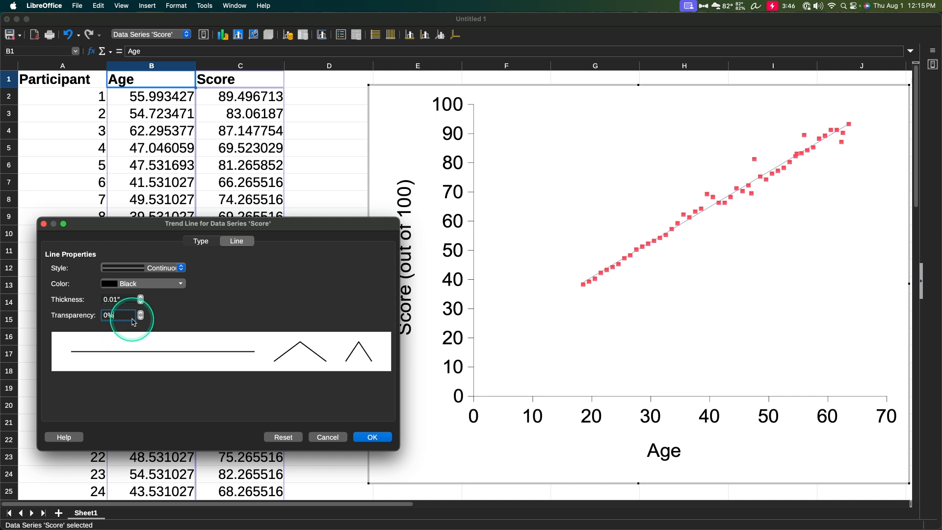
{"action": "left_click", "coordinate": [216, 243]}
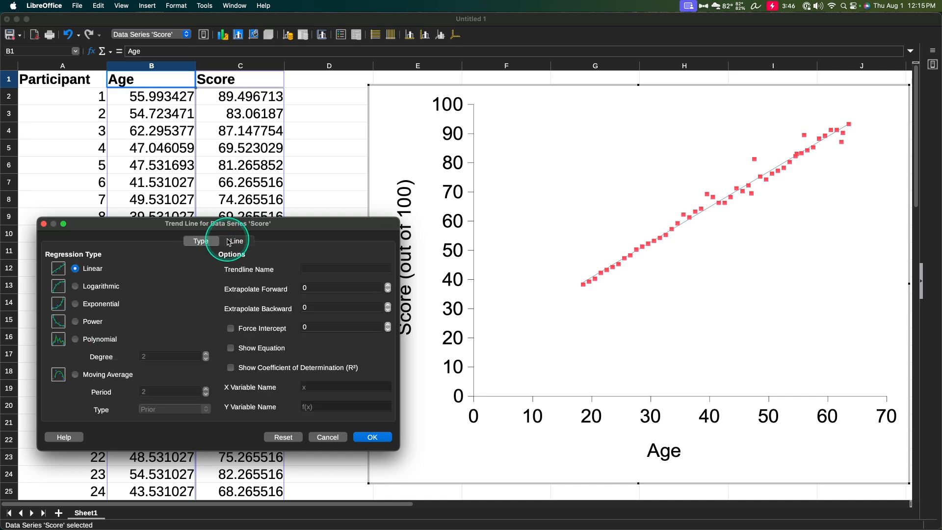
{"action": "left_click", "coordinate": [237, 241]}
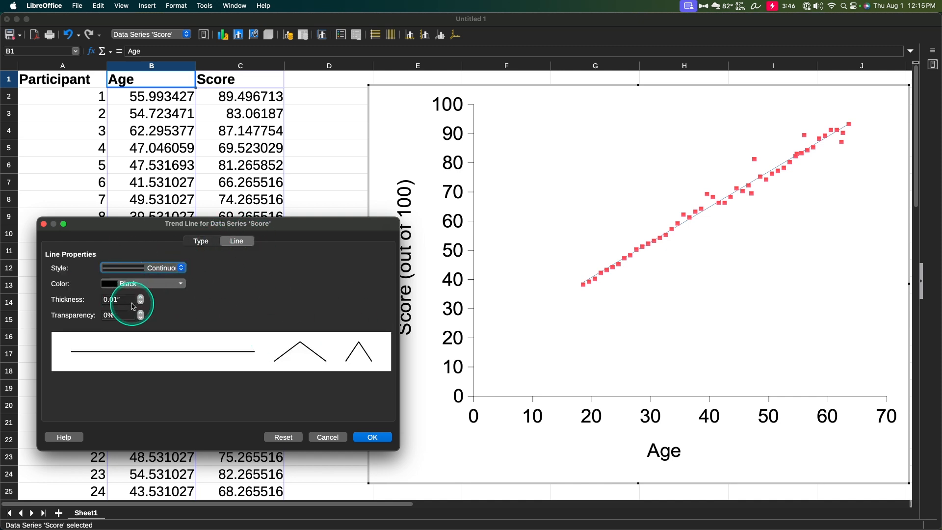
Extrapolate the linear trend line forward by 5 and backward by 5.
{"action": "left_click", "coordinate": [201, 242]}
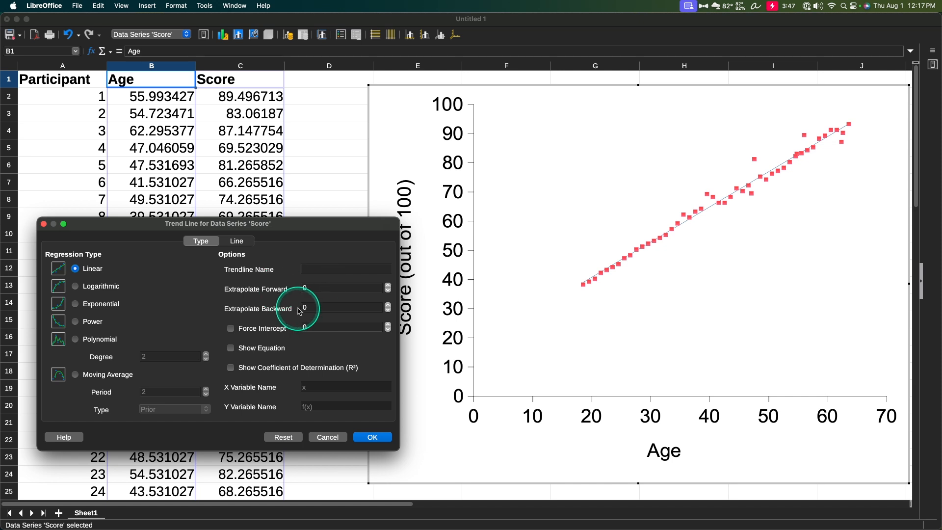
{"action": "left_click", "coordinate": [318, 288]}
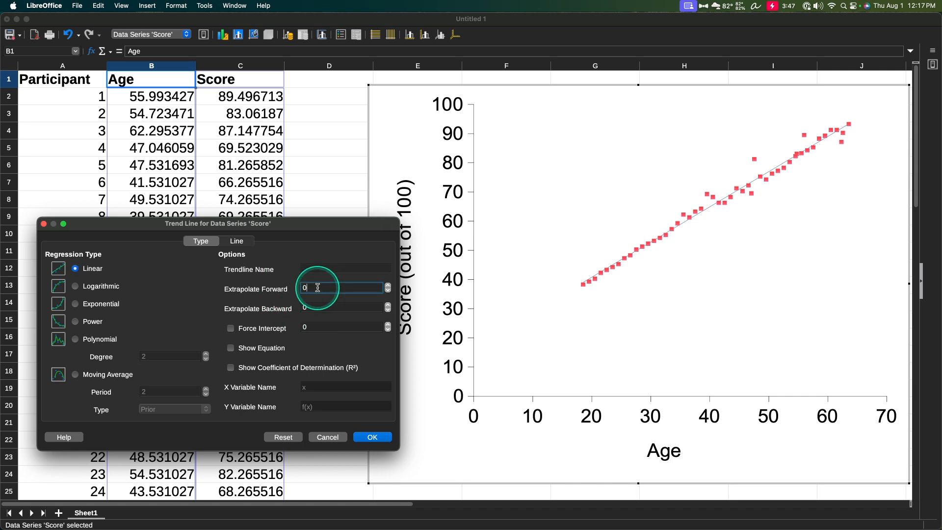
{"action": "left_click", "coordinate": [387, 286]}
{"action": "left_click", "coordinate": [388, 293]}
{"action": "left_click", "coordinate": [388, 294]}
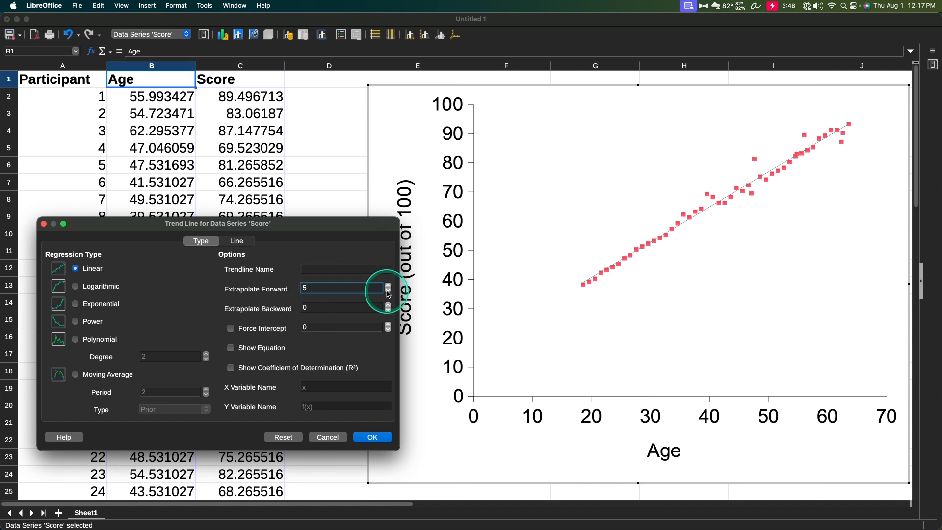
{"action": "left_click", "coordinate": [387, 306]}
{"action": "left_click", "coordinate": [387, 306]}
{"action": "left_click", "coordinate": [387, 306]}
{"action": "left_click", "coordinate": [387, 306]}
{"action": "left_click", "coordinate": [388, 305]}
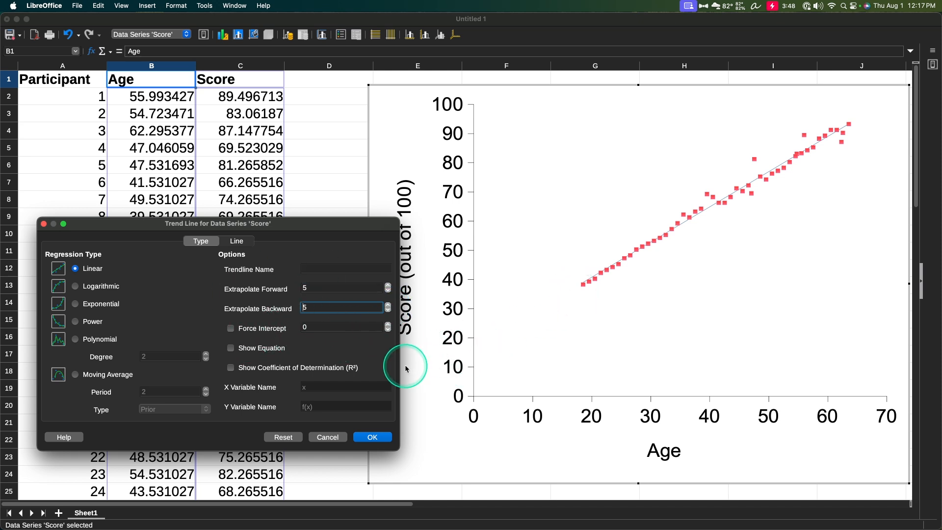
Show the trend line's equation with variable names Age and Score plus its R² coefficient, and apply the settings.
{"action": "left_click", "coordinate": [262, 349]}
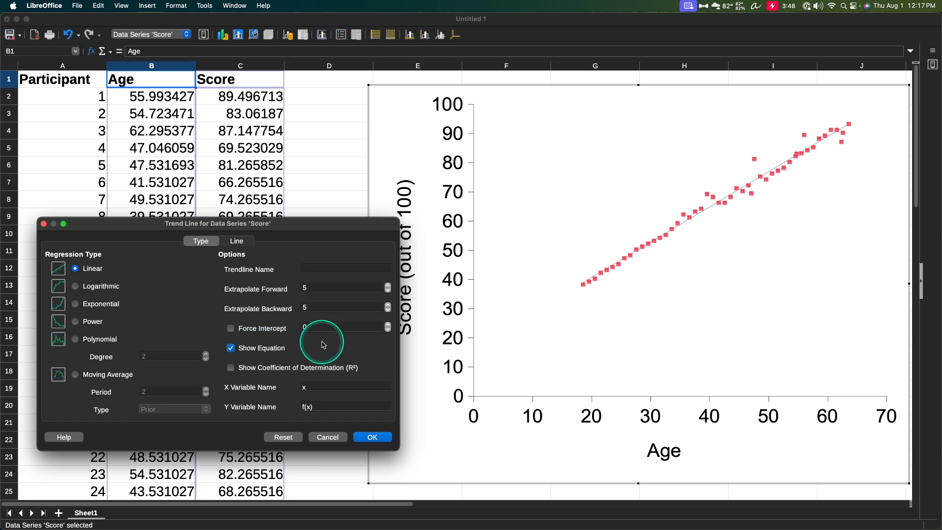
{"action": "left_click", "coordinate": [314, 388]}
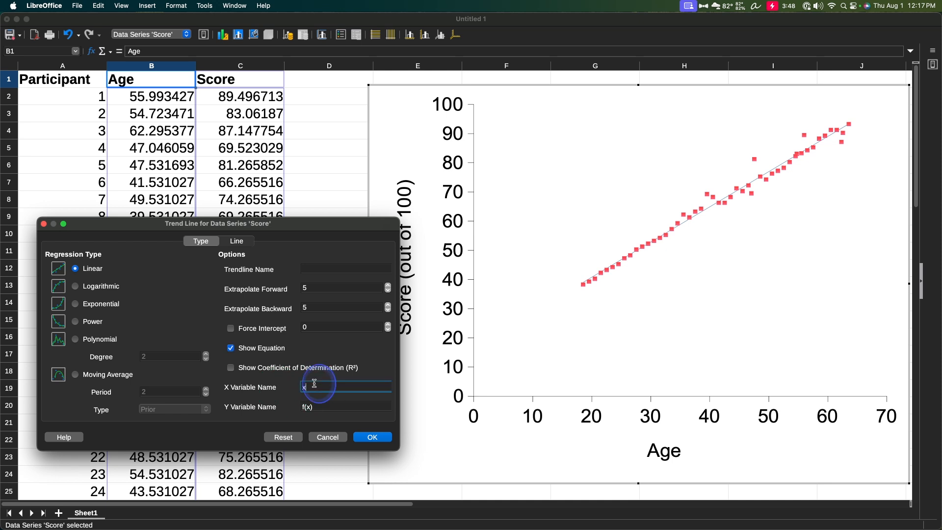
{"action": "type", "text": "Age"}
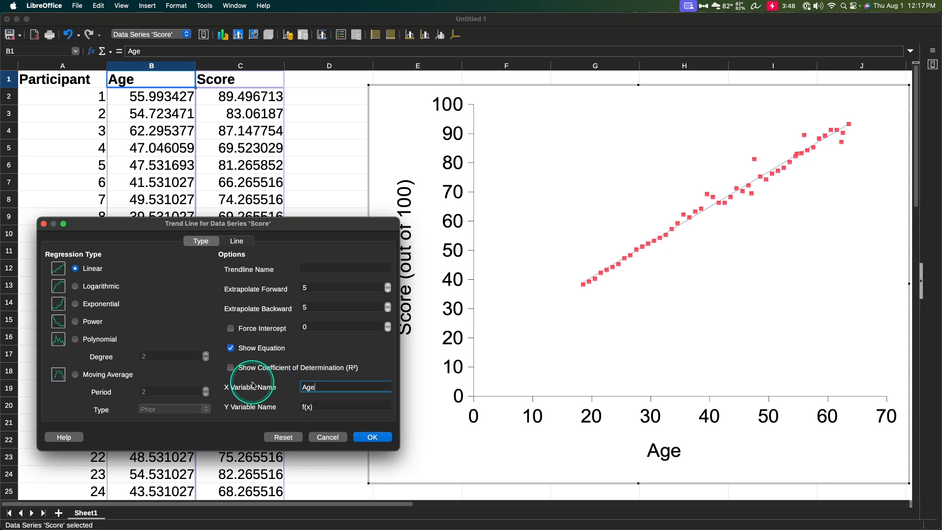
{"action": "key", "text": "Tab"}
{"action": "type", "text": "Sc"}
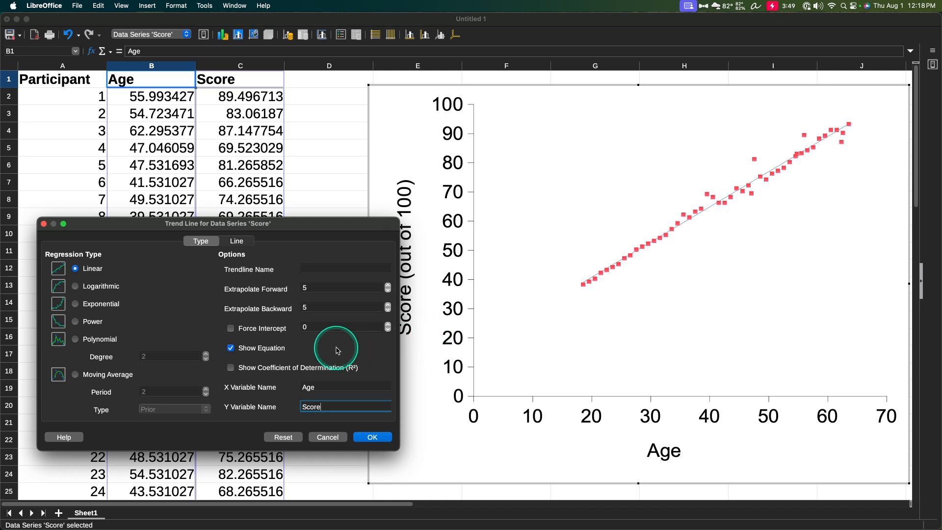
{"action": "left_click", "coordinate": [233, 367]}
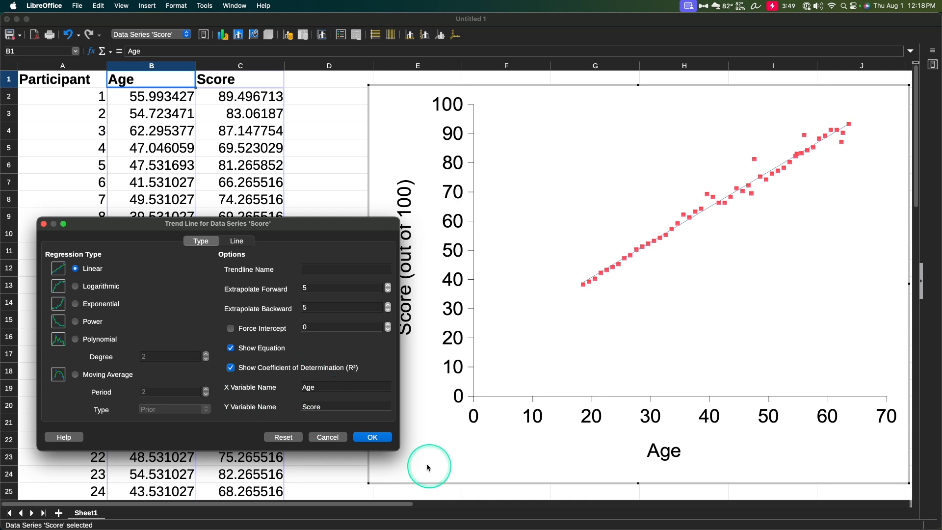
{"action": "left_click", "coordinate": [372, 437]}
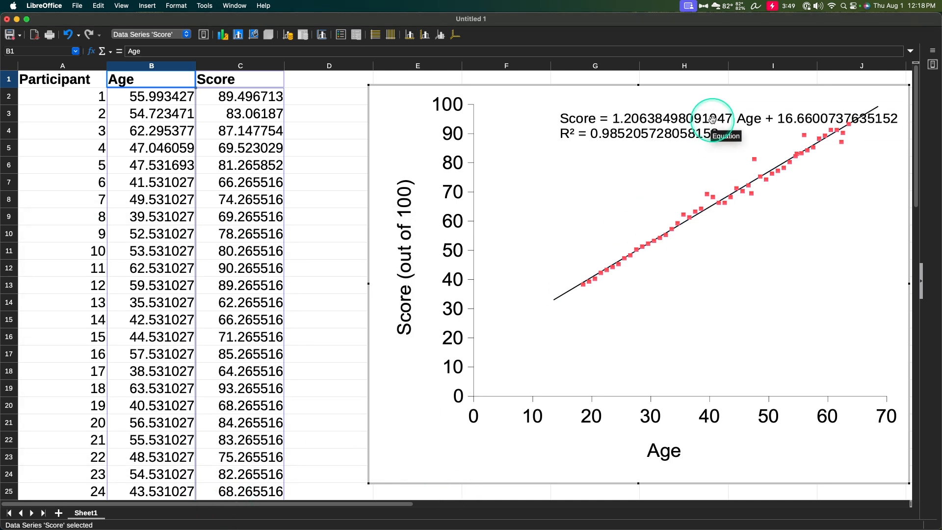
Move the equation label to the upper-left corner of the plot, reduce its font size to 7 pt, and leave chart editing.
{"action": "left_click_drag", "start_coordinate": [711, 128], "coordinate": [641, 122]}
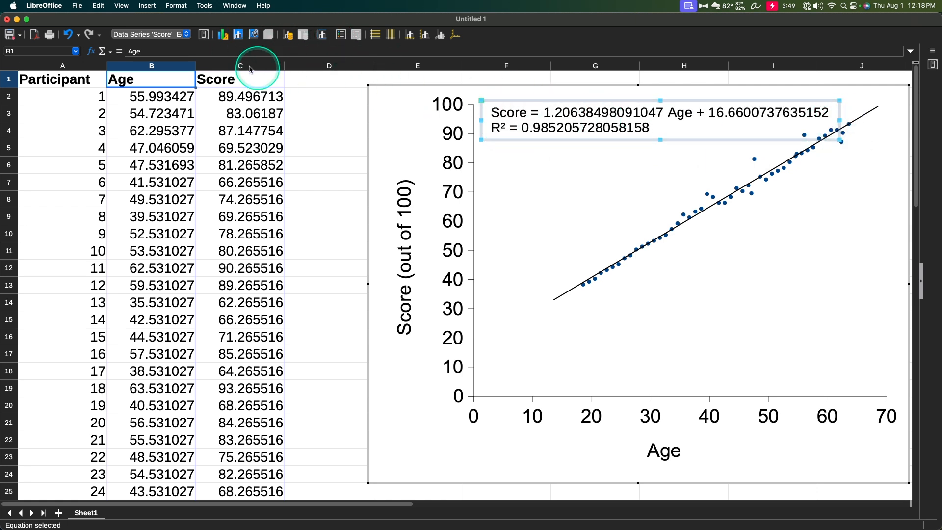
{"action": "left_click", "coordinate": [204, 34]}
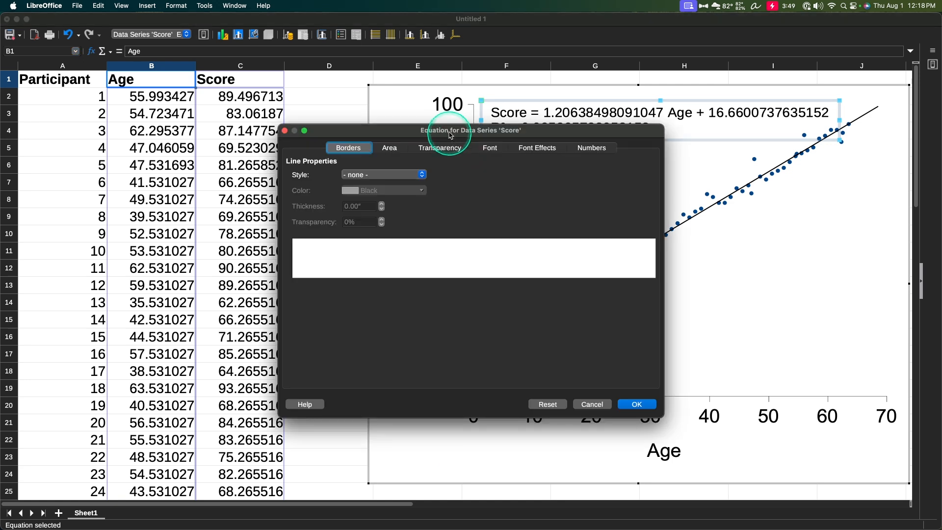
{"action": "left_click_drag", "start_coordinate": [451, 132], "coordinate": [240, 166]}
{"action": "left_click", "coordinate": [280, 183]}
{"action": "left_click", "coordinate": [437, 330]}
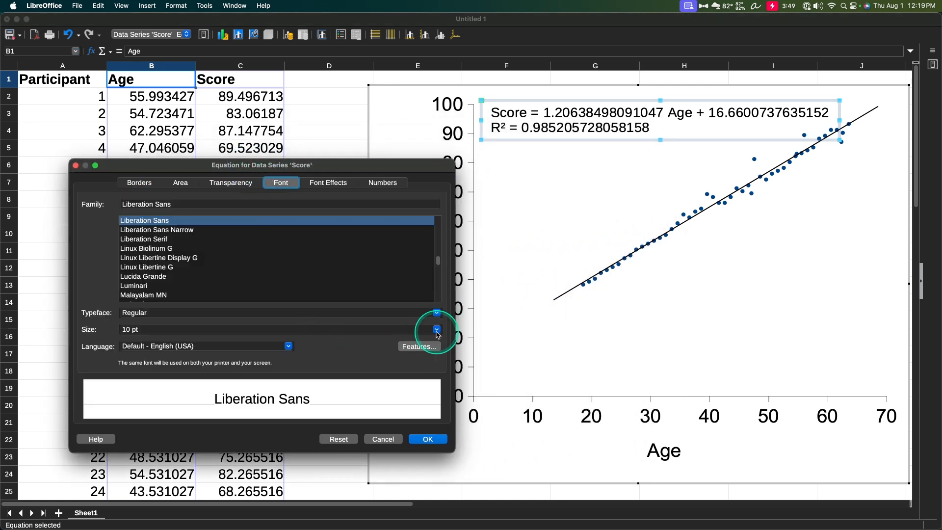
{"action": "left_click", "coordinate": [142, 352]}
{"action": "type", "text": "7"}
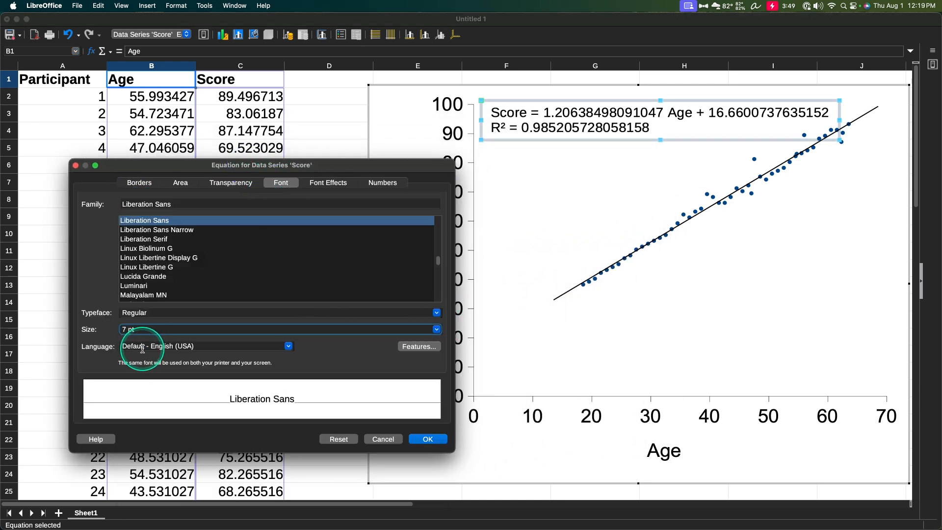
{"action": "left_click", "coordinate": [187, 205]}
{"action": "left_click", "coordinate": [428, 440]}
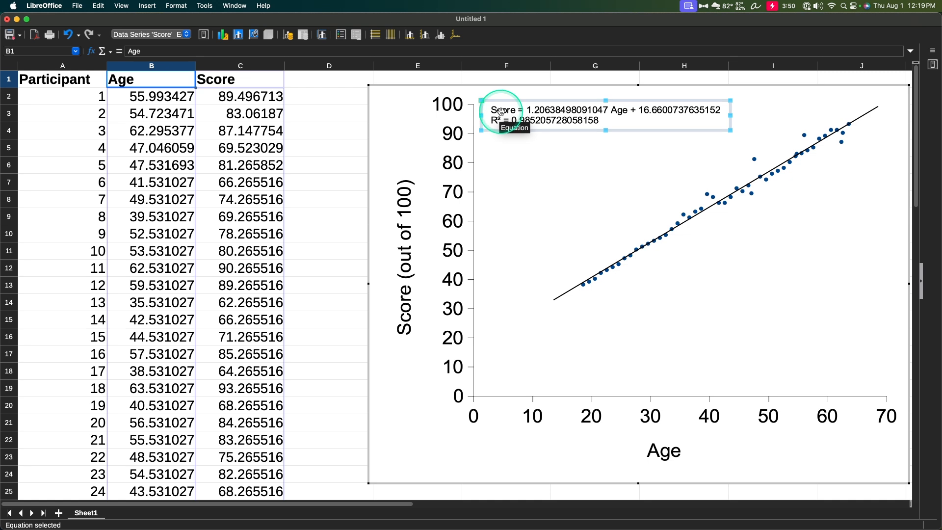
{"action": "left_click", "coordinate": [336, 422]}
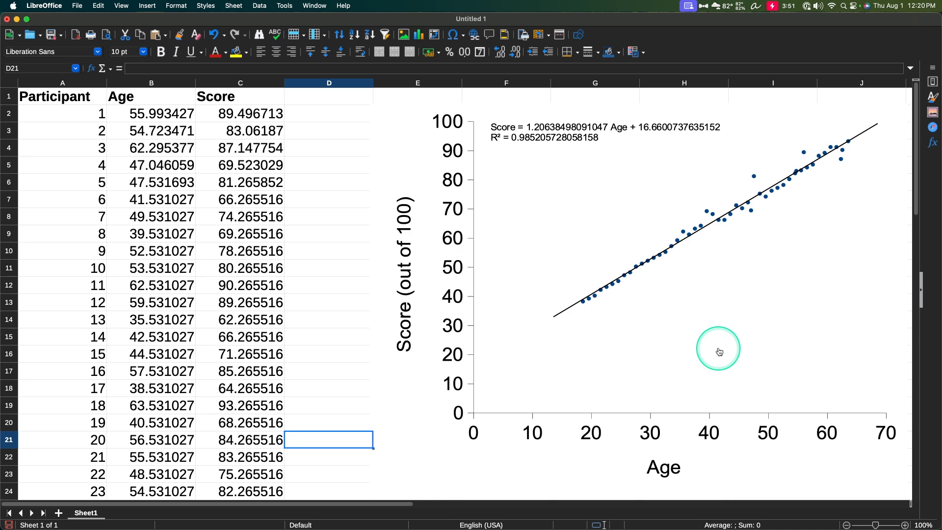
Switch to the OpenOffice Calc spreadsheet and select the Age and Score data in B1:C51.
{"action": "key", "text": "super+Tab"}
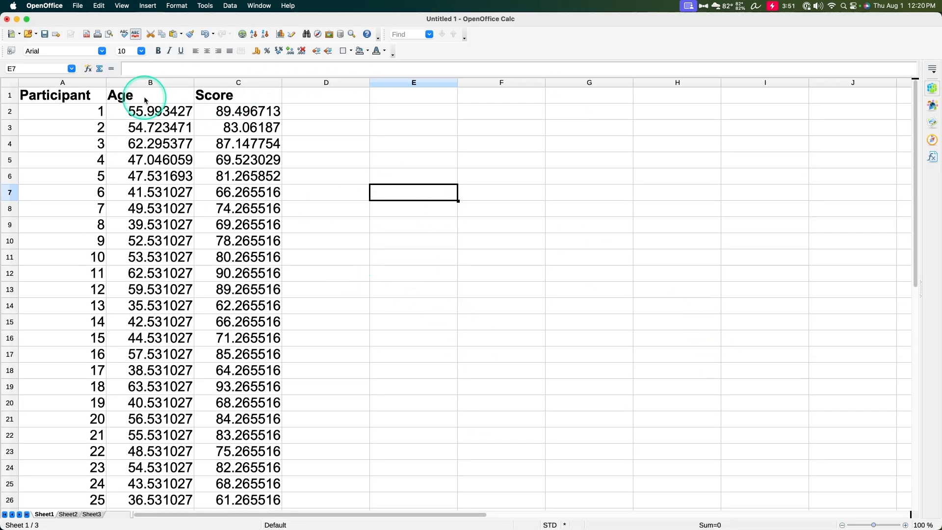
{"action": "left_click_drag", "start_coordinate": [147, 94], "coordinate": [241, 209]}
{"action": "scroll", "coordinate": [240, 197], "scroll_direction": "down", "scroll_amount": 10}
{"action": "left_click", "coordinate": [248, 255], "text": "shift"}
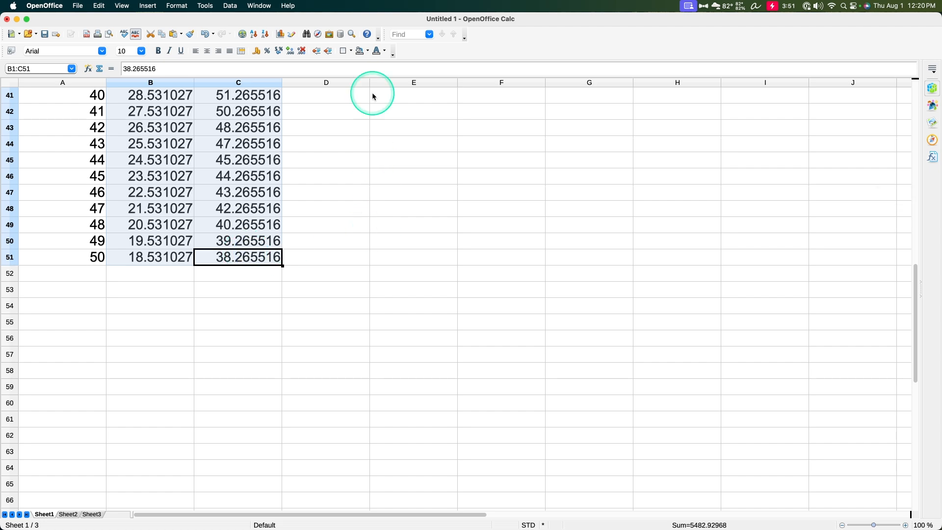
Start an XY (Scatter) chart of the selected data with points only, keeping the default data ranges.
{"action": "left_click", "coordinate": [280, 34]}
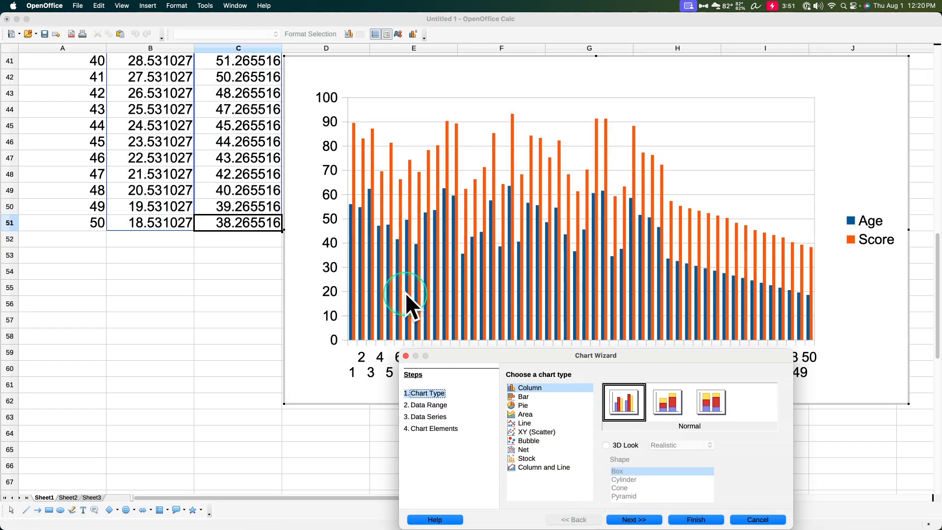
{"action": "left_click_drag", "start_coordinate": [637, 354], "coordinate": [618, 326]}
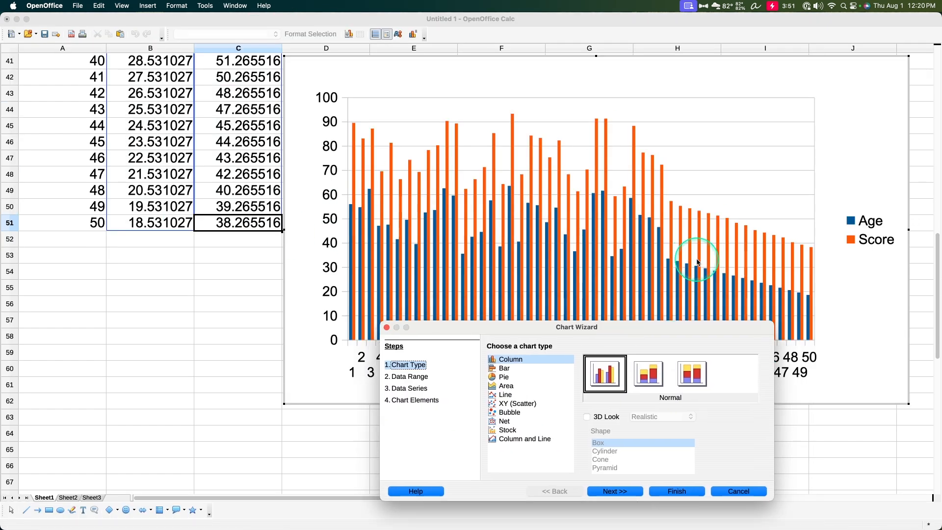
{"action": "left_click", "coordinate": [515, 402]}
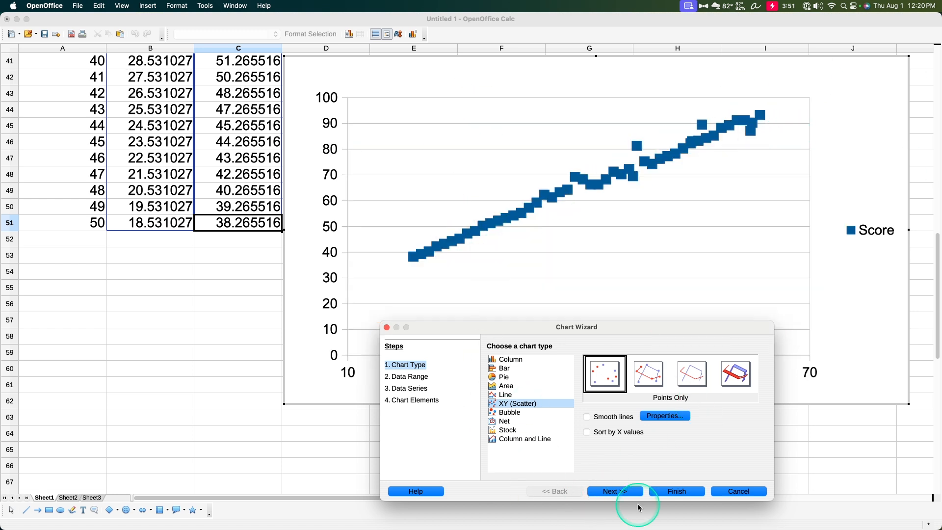
{"action": "left_click", "coordinate": [622, 491]}
{"action": "left_click", "coordinate": [615, 492]}
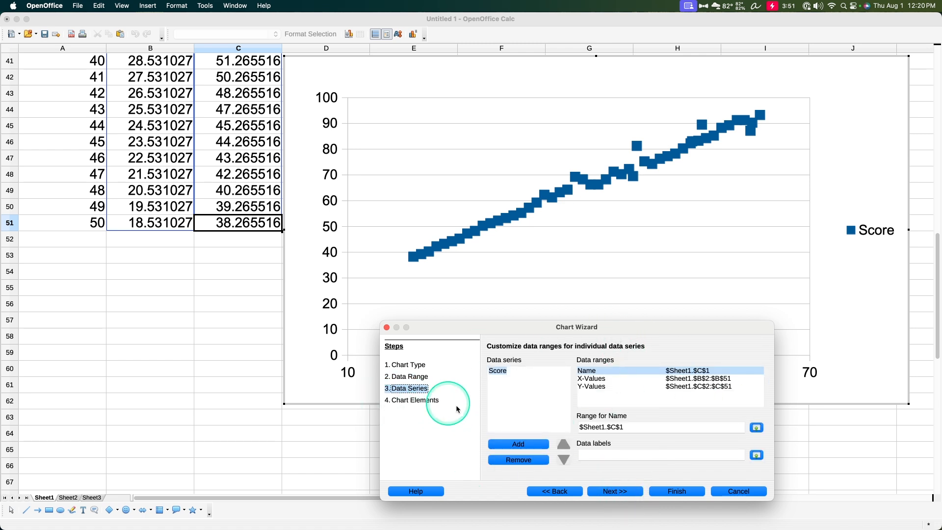
Turn off the legend and the Y-axis grid in the chart elements.
{"action": "left_click", "coordinate": [619, 490]}
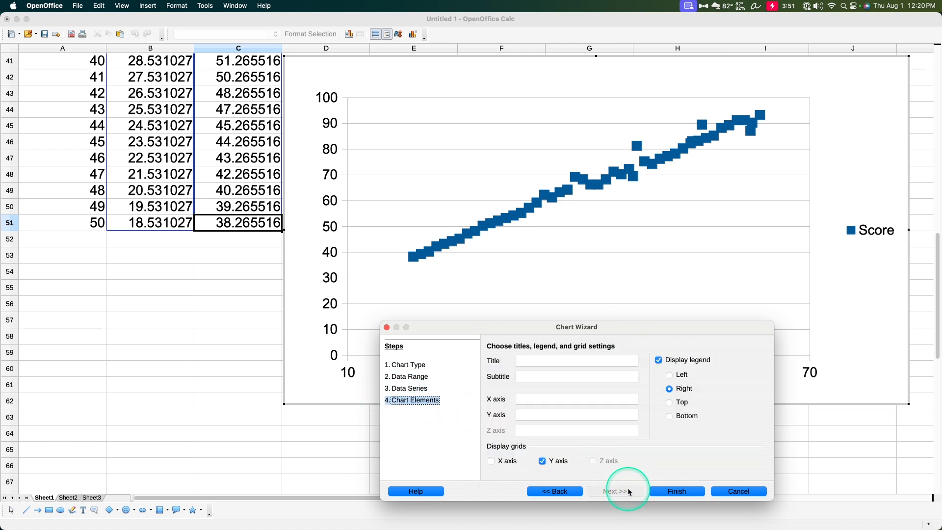
{"action": "left_click", "coordinate": [695, 361]}
{"action": "left_click", "coordinate": [546, 461]}
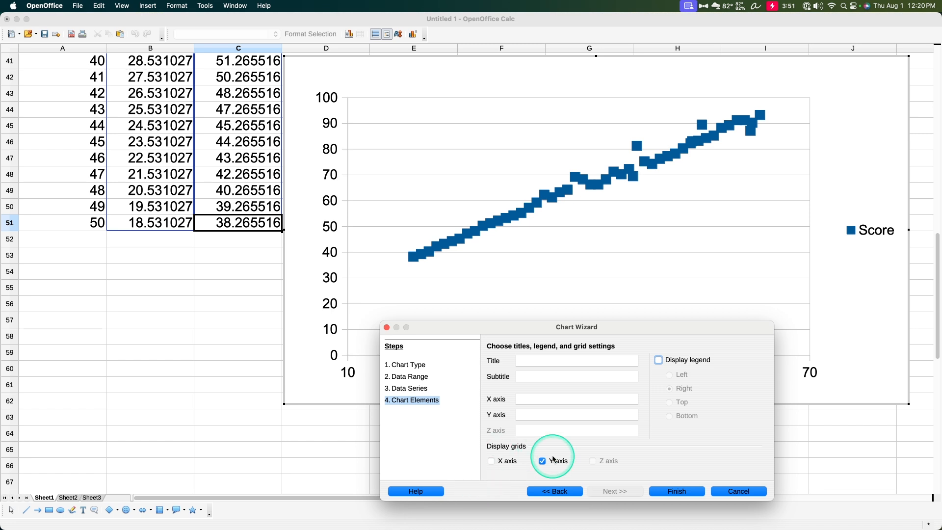
Title the X axis "Age (in years)" and the Y axis "Score (out of 100)", and finish creating the chart.
{"action": "left_click", "coordinate": [538, 399]}
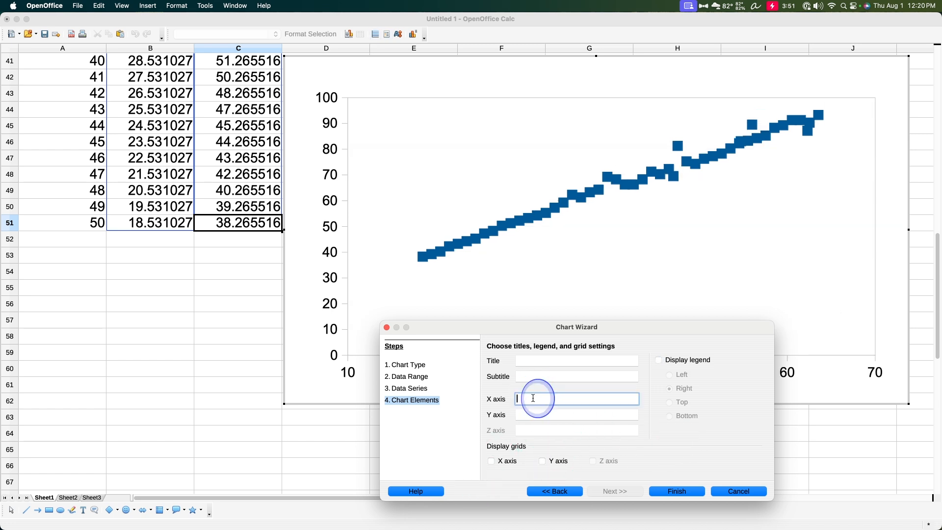
{"action": "type", "text": "Age (in years)"}
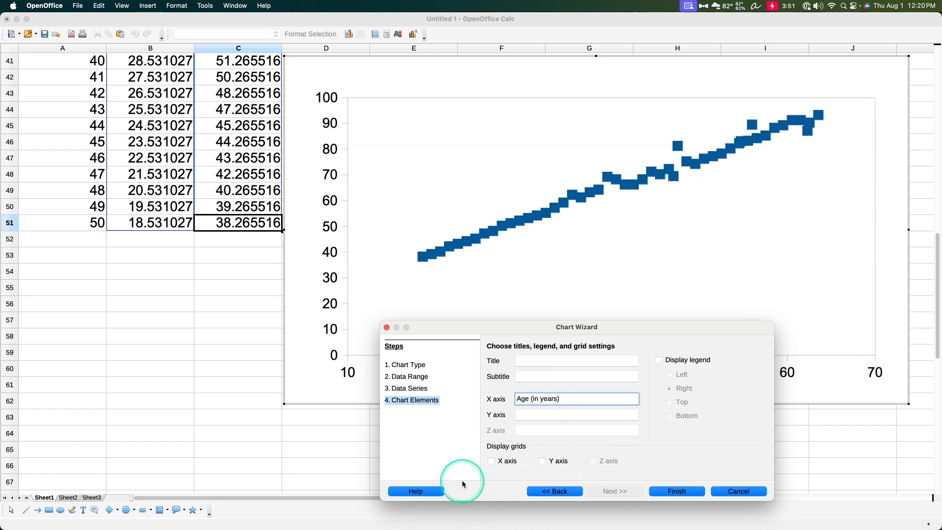
{"action": "key", "text": "Tab"}
{"action": "type", "text": "Score (o"}
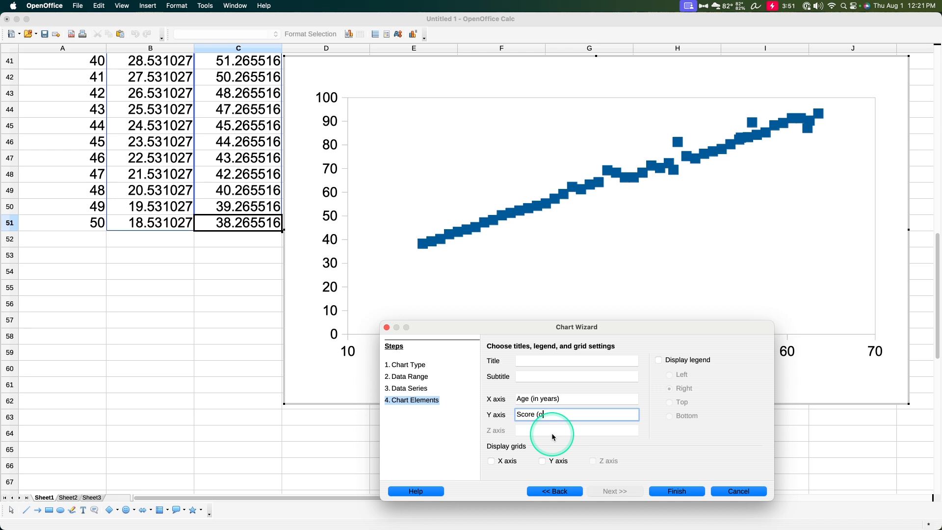
{"action": "type", "text": "ut of 100)"}
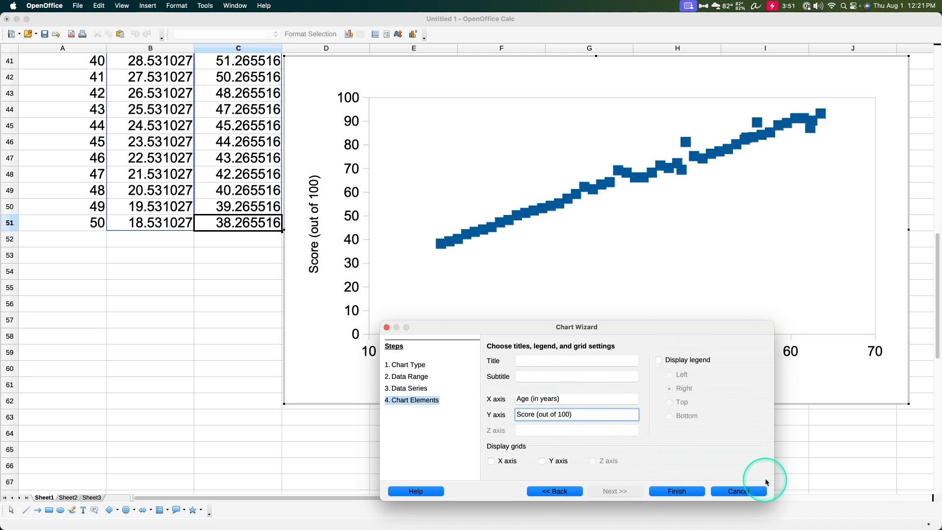
{"action": "left_click", "coordinate": [674, 491]}
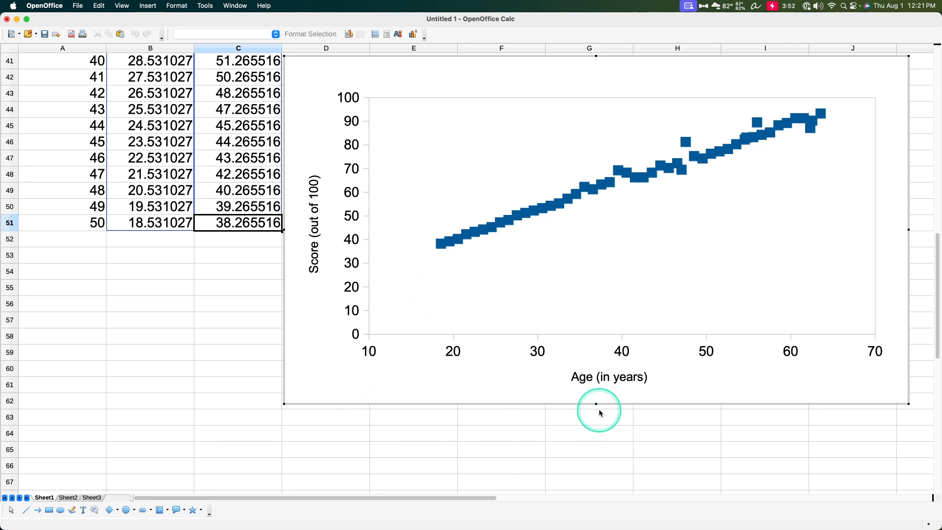
Make the scatter chart taller by extending its lower and upper edges.
{"action": "scroll", "coordinate": [599, 422], "scroll_direction": "up", "scroll_amount": 2}
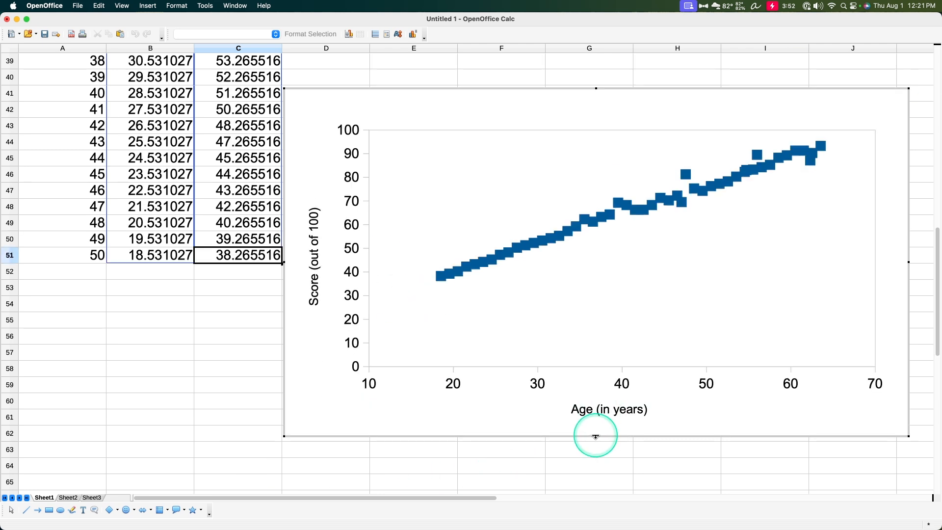
{"action": "left_click_drag", "start_coordinate": [596, 435], "coordinate": [601, 487]}
{"action": "left_click_drag", "start_coordinate": [596, 88], "coordinate": [606, 62]}
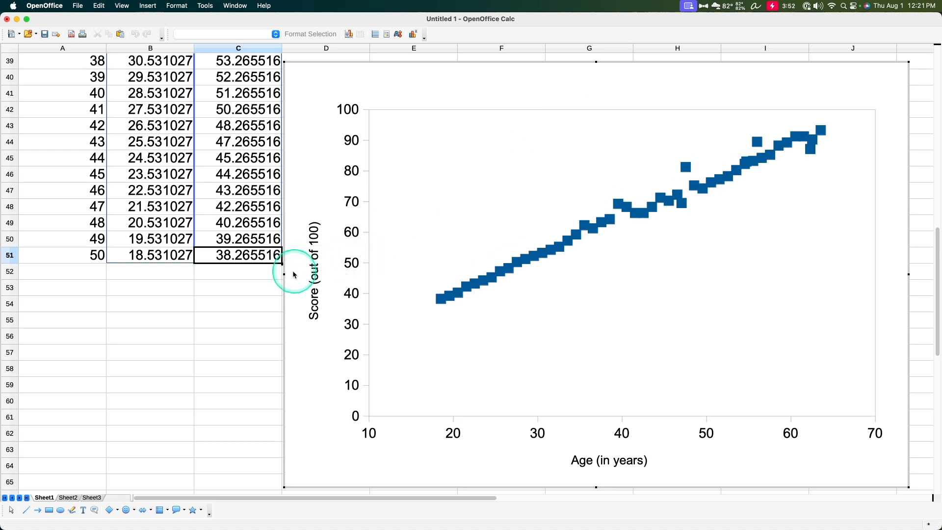
Narrow the scatter chart by moving its left edge inward, and remove the chart wall's border line.
{"action": "left_click_drag", "start_coordinate": [282, 273], "coordinate": [342, 274]}
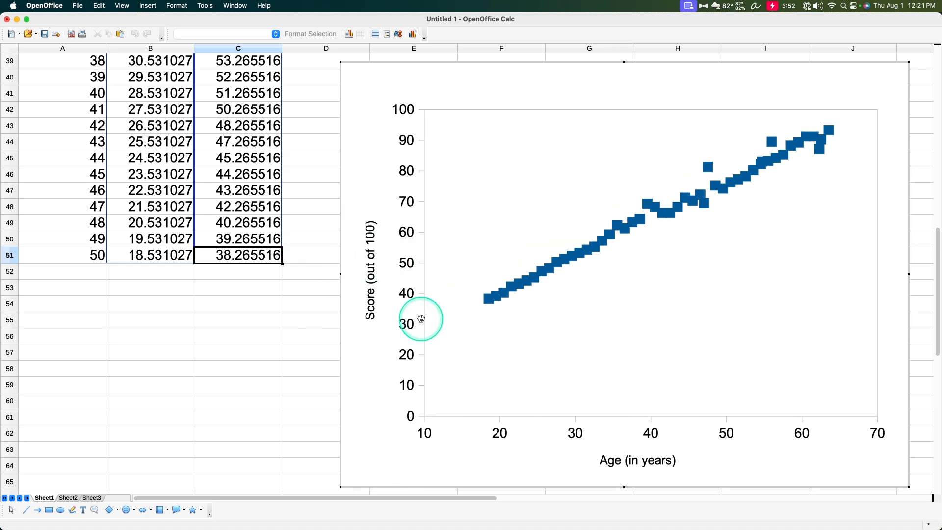
{"action": "left_click", "coordinate": [865, 304]}
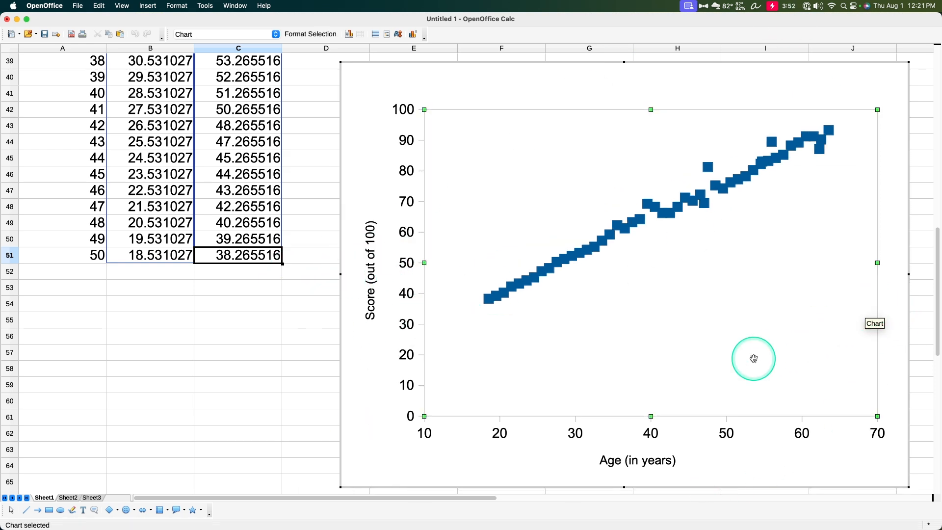
{"action": "left_click", "coordinate": [302, 34]}
{"action": "left_click", "coordinate": [707, 309]}
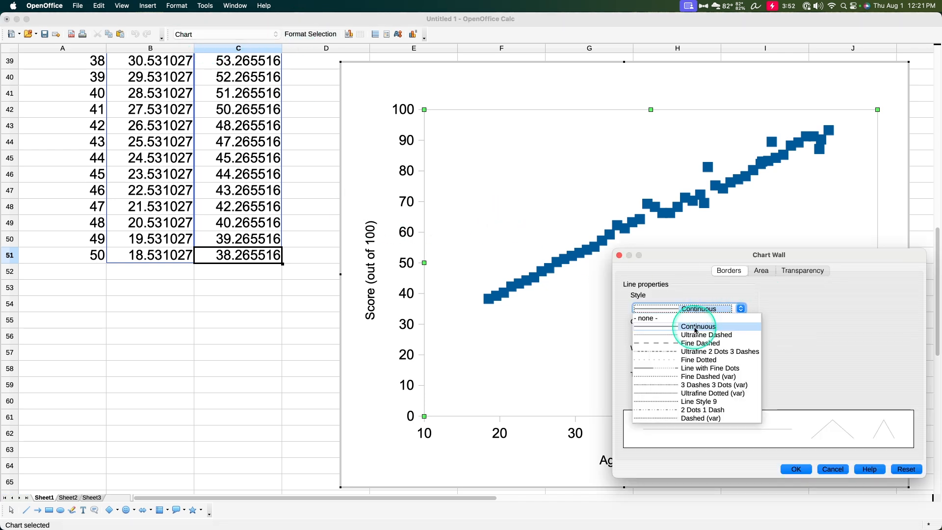
{"action": "left_click", "coordinate": [696, 324]}
{"action": "left_click", "coordinate": [805, 471]}
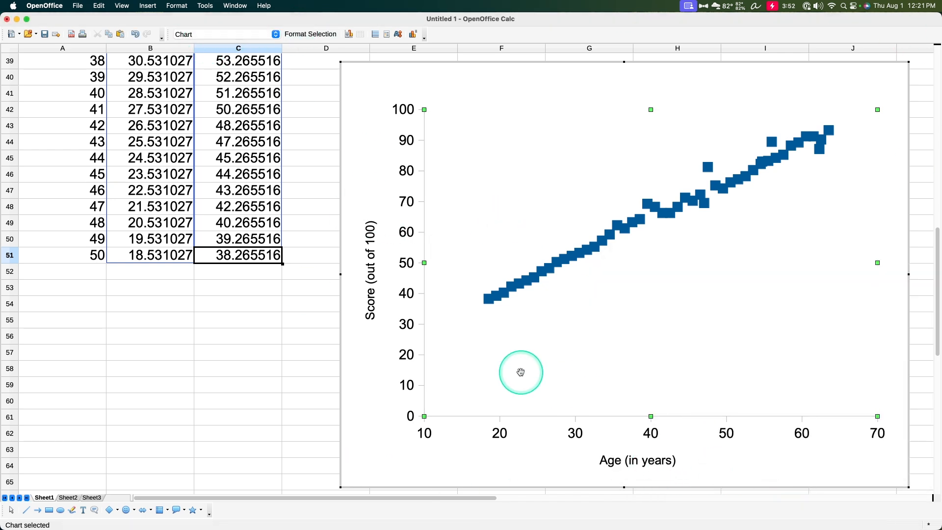
Set the font size of the X-axis title "Age (in years)" to 14.
{"action": "left_click", "coordinate": [641, 465]}
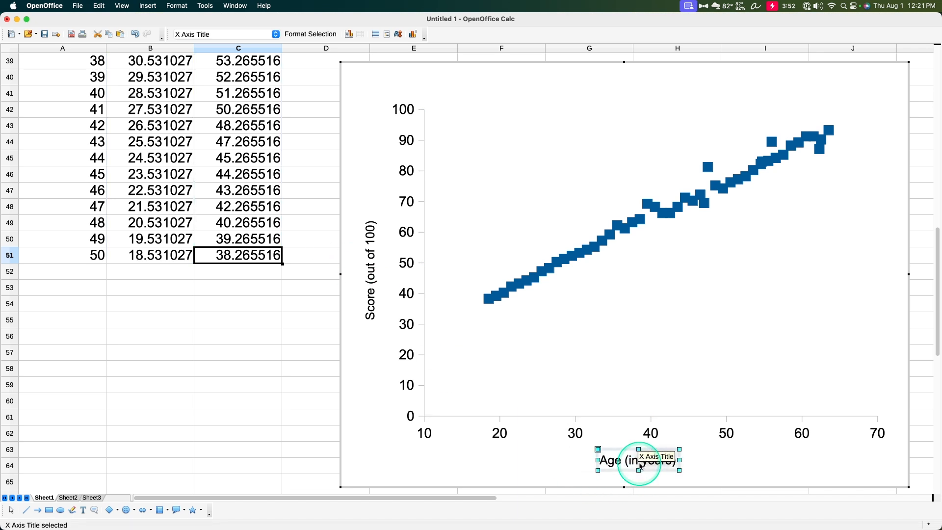
{"action": "left_click", "coordinate": [311, 34]}
{"action": "left_click", "coordinate": [787, 271]}
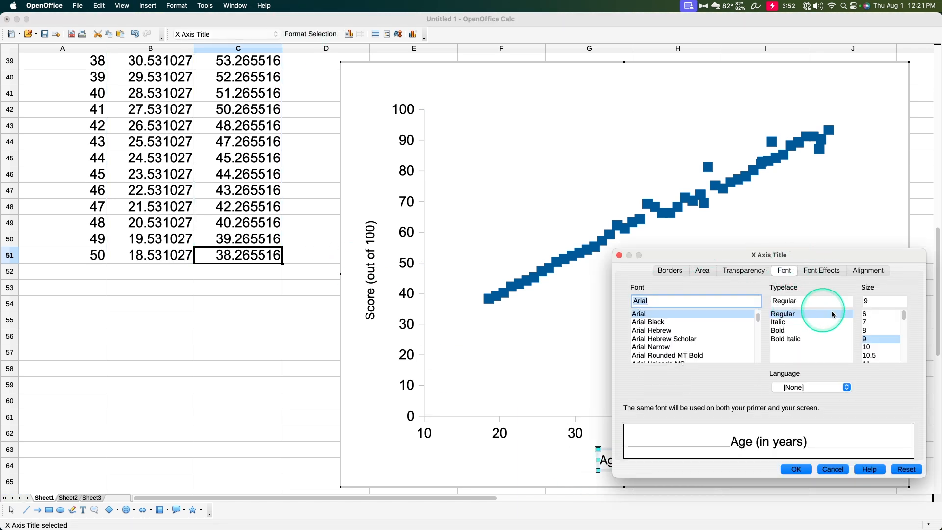
{"action": "left_click", "coordinate": [878, 348]}
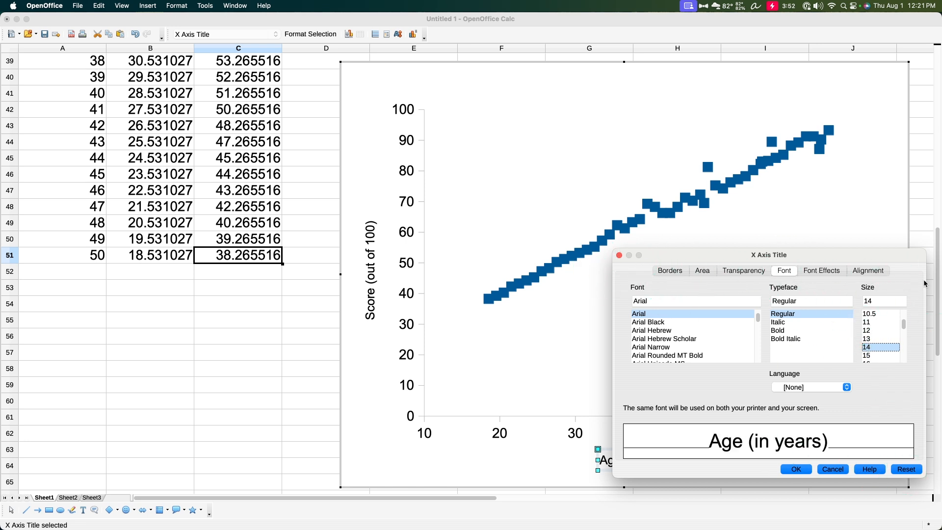
{"action": "left_click", "coordinate": [796, 469]}
Set the font size of the Y-axis title "Score (out of 100)" to 14.
{"action": "left_click", "coordinate": [367, 243]}
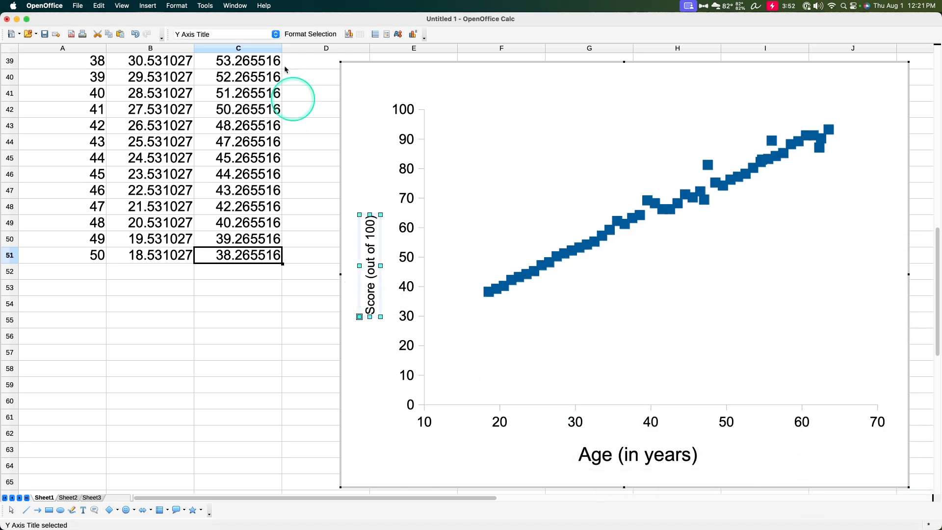
{"action": "left_click", "coordinate": [302, 38]}
{"action": "left_click", "coordinate": [867, 339]}
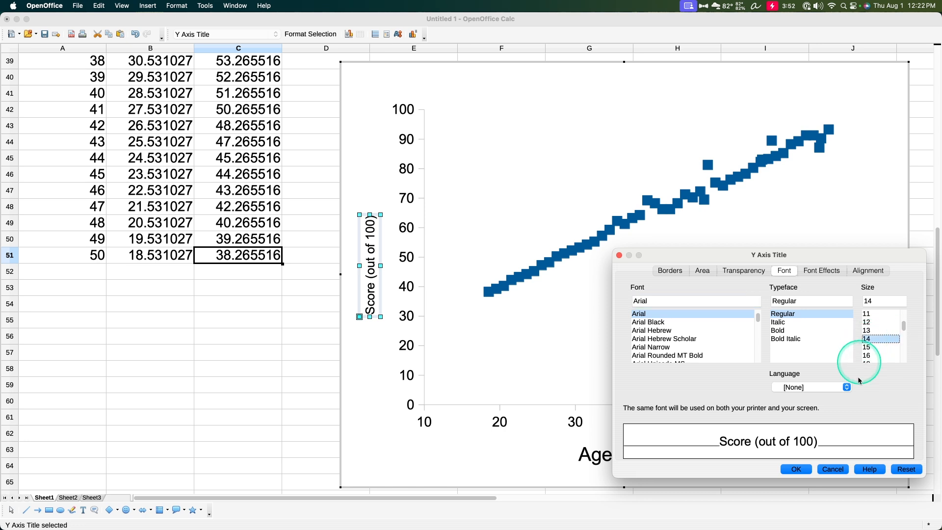
{"action": "left_click", "coordinate": [797, 470]}
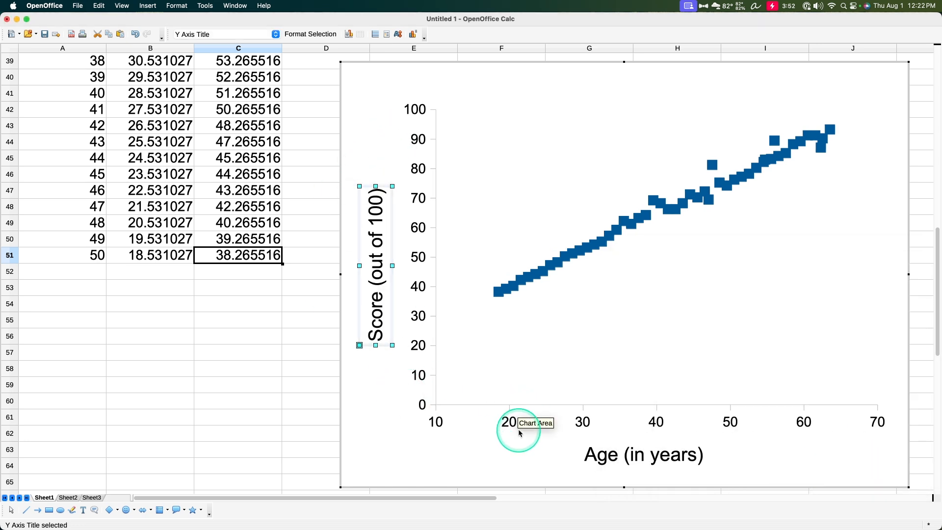
Open the X-axis formatting and set its label font size to 14.
{"action": "left_click", "coordinate": [511, 426]}
{"action": "left_click", "coordinate": [309, 34]}
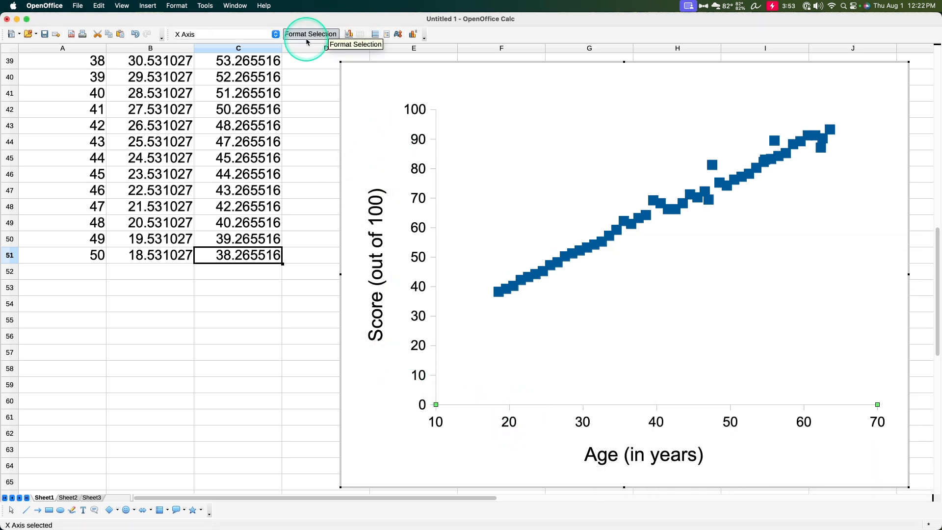
{"action": "scroll", "coordinate": [869, 346], "scroll_direction": "down", "scroll_amount": 5}
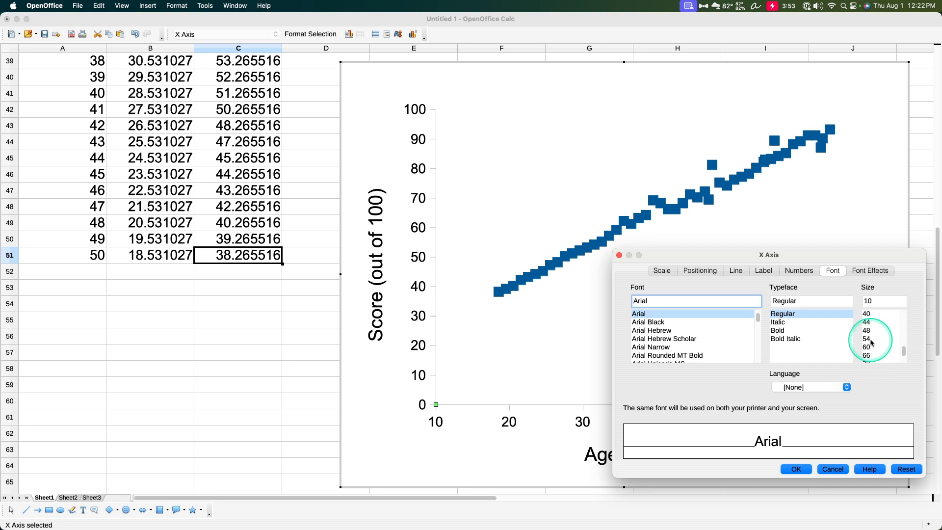
{"action": "scroll", "coordinate": [872, 342], "scroll_direction": "up", "scroll_amount": 3}
{"action": "left_click", "coordinate": [868, 322]}
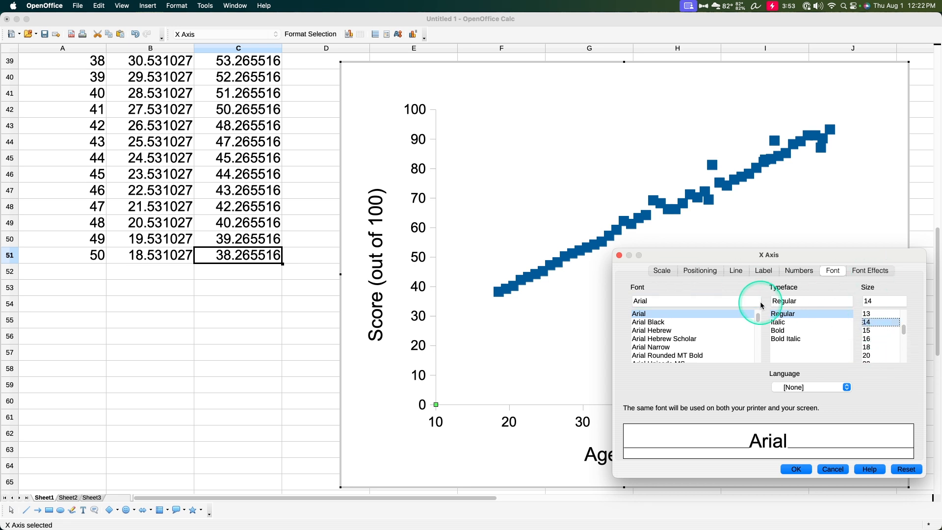
Set the X-axis line colour to Black, keeping the continuous style.
{"action": "left_click", "coordinate": [764, 270]}
{"action": "left_click", "coordinate": [731, 270]}
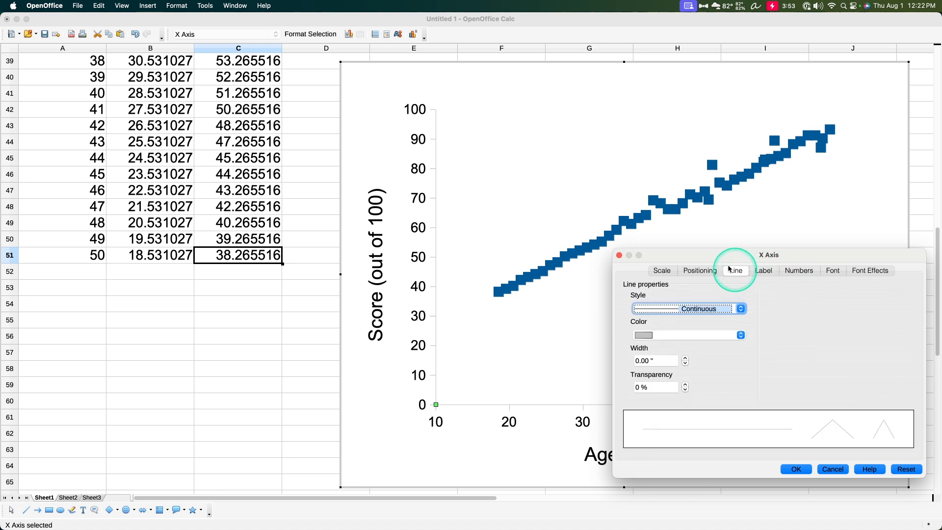
{"action": "left_click", "coordinate": [741, 334]}
{"action": "scroll", "coordinate": [706, 368], "scroll_direction": "down", "scroll_amount": 10}
{"action": "scroll", "coordinate": [706, 369], "scroll_direction": "up", "scroll_amount": 11}
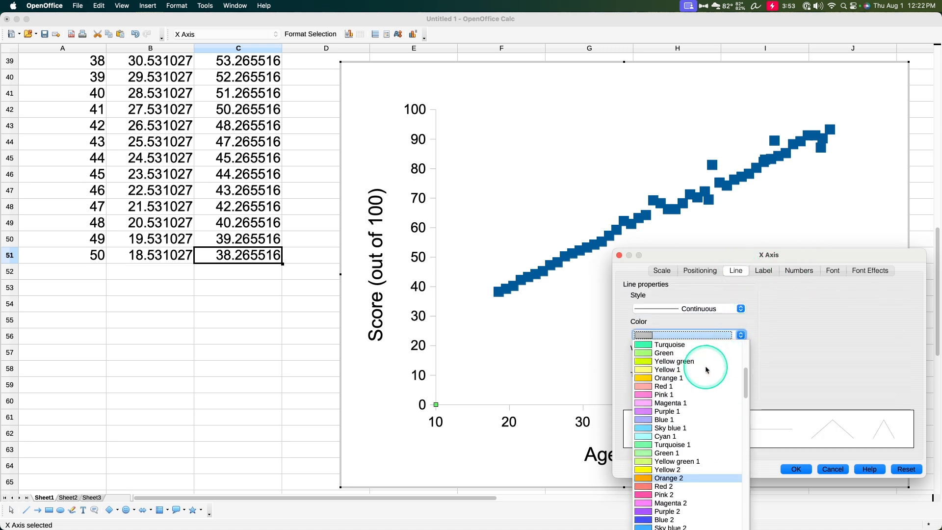
{"action": "left_click", "coordinate": [657, 438]}
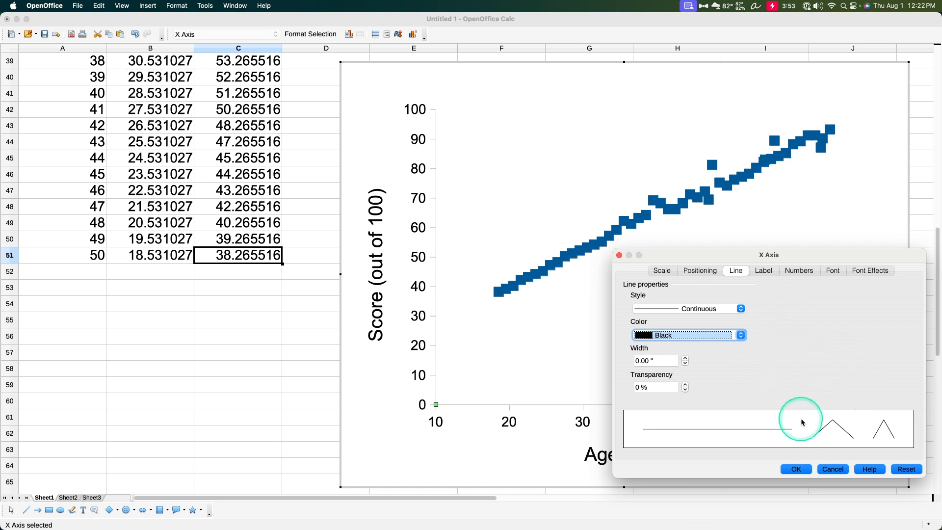
Keep only outer major interval marks on the X axis, set its scale minimum to 0 and apply the axis formatting.
{"action": "left_click", "coordinate": [701, 271]}
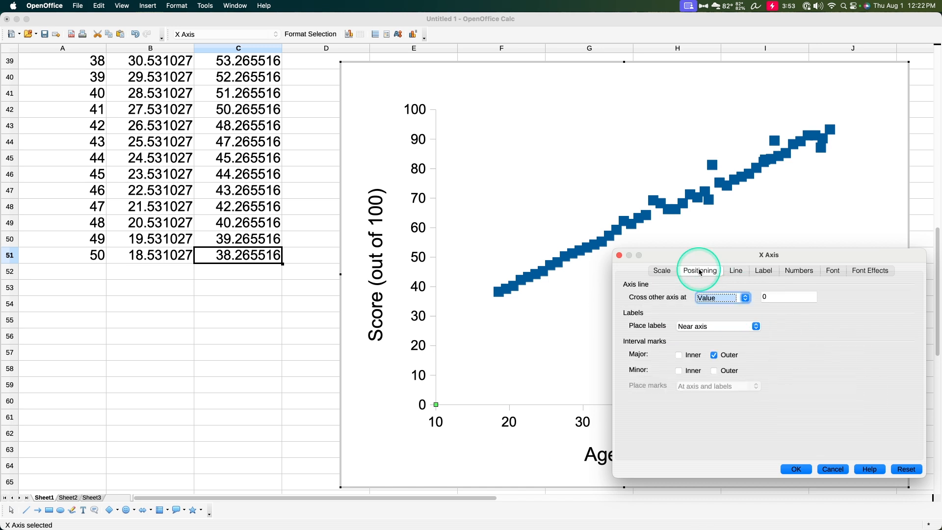
{"action": "left_click", "coordinate": [683, 357]}
{"action": "left_click", "coordinate": [683, 358]}
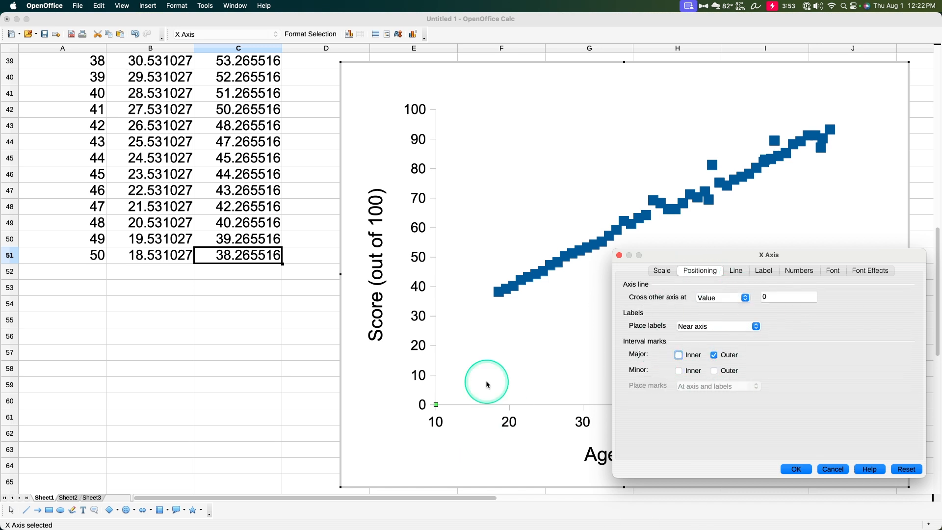
{"action": "left_click", "coordinate": [663, 270]}
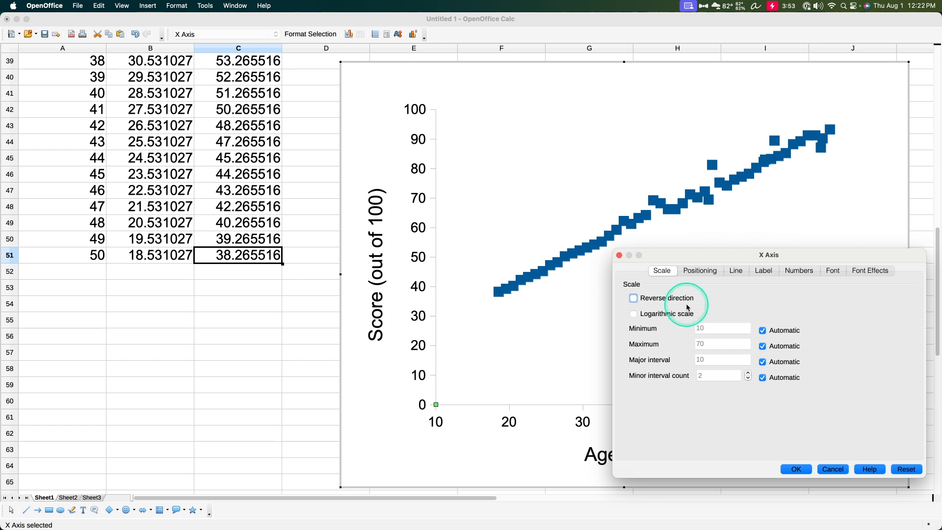
{"action": "left_click", "coordinate": [761, 331]}
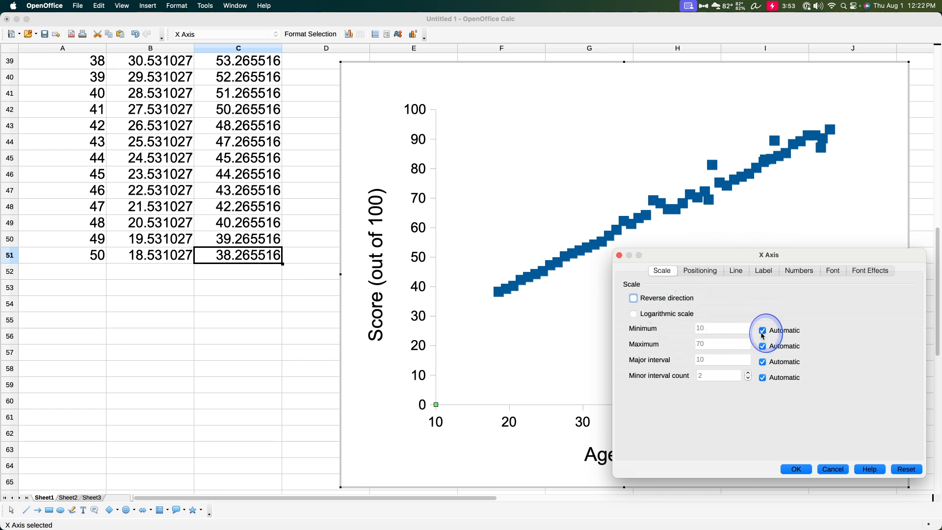
{"action": "left_click", "coordinate": [719, 329]}
{"action": "key", "text": "Left"}
{"action": "key", "text": "BackSpace"}
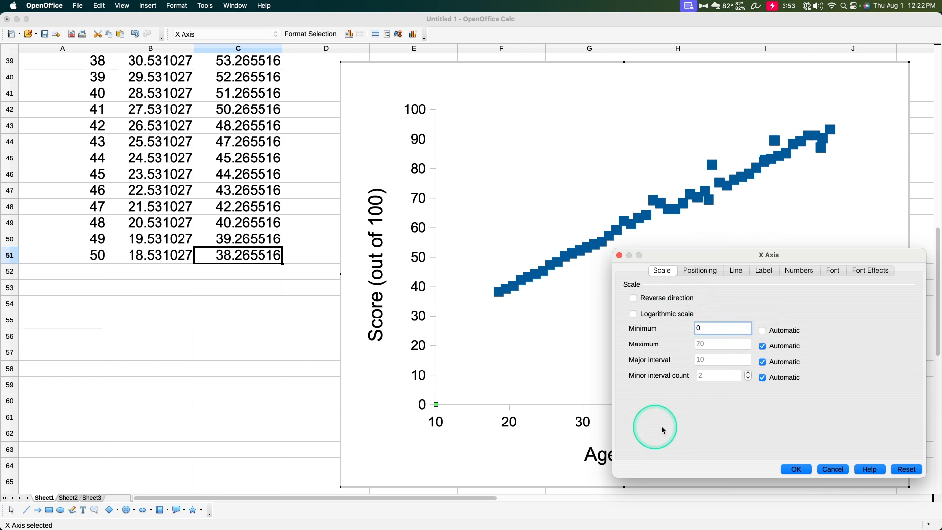
{"action": "left_click", "coordinate": [805, 473]}
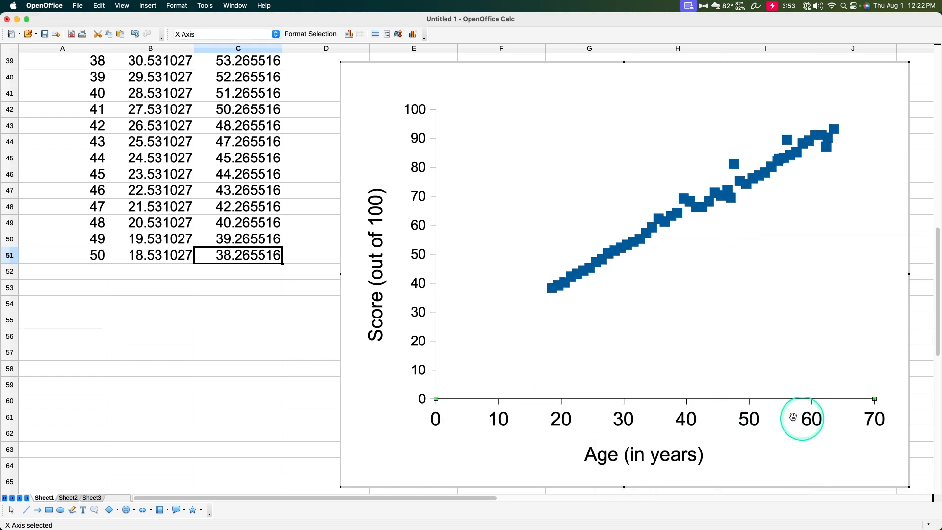
Format the Y axis with a Black line and a label font size matching the X-axis labels.
{"action": "left_click", "coordinate": [426, 245]}
{"action": "left_click", "coordinate": [302, 33]}
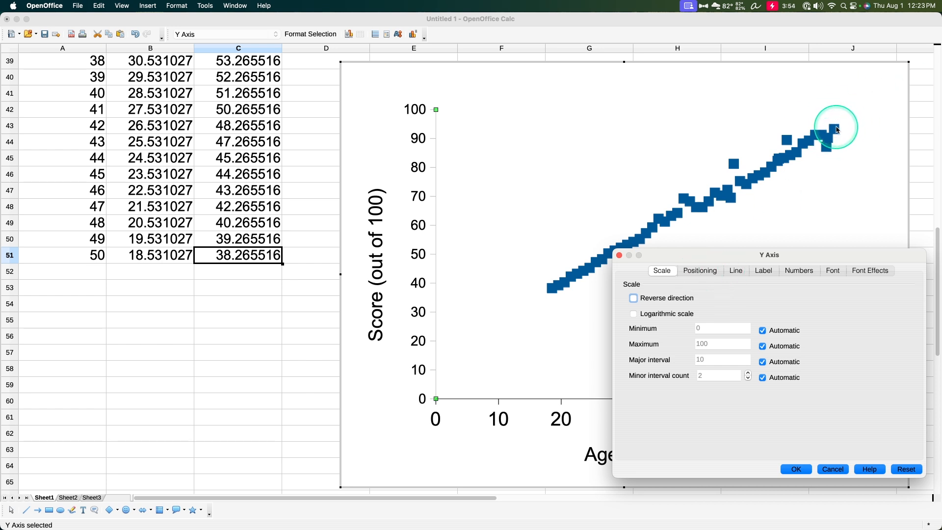
{"action": "left_click", "coordinate": [700, 271]}
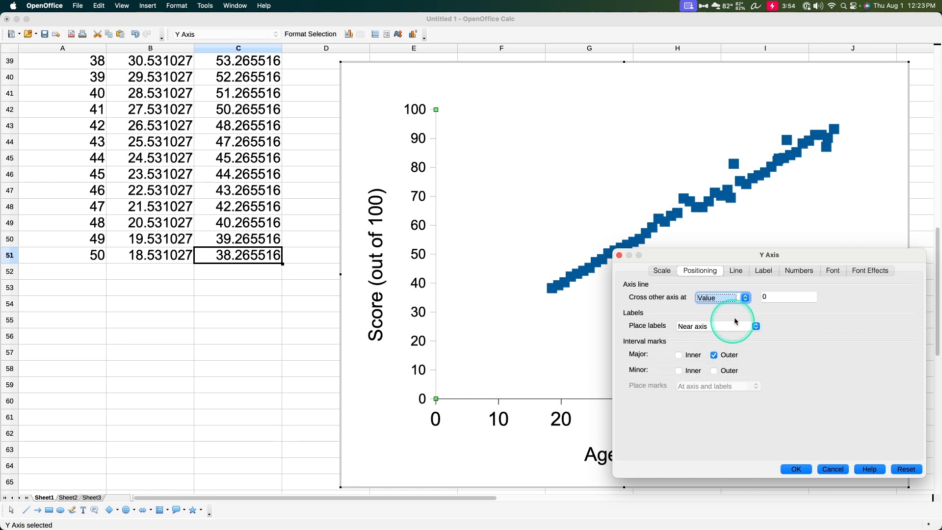
{"action": "left_click", "coordinate": [736, 271]}
{"action": "left_click", "coordinate": [724, 334]}
{"action": "scroll", "coordinate": [718, 350], "scroll_direction": "up", "scroll_amount": 10}
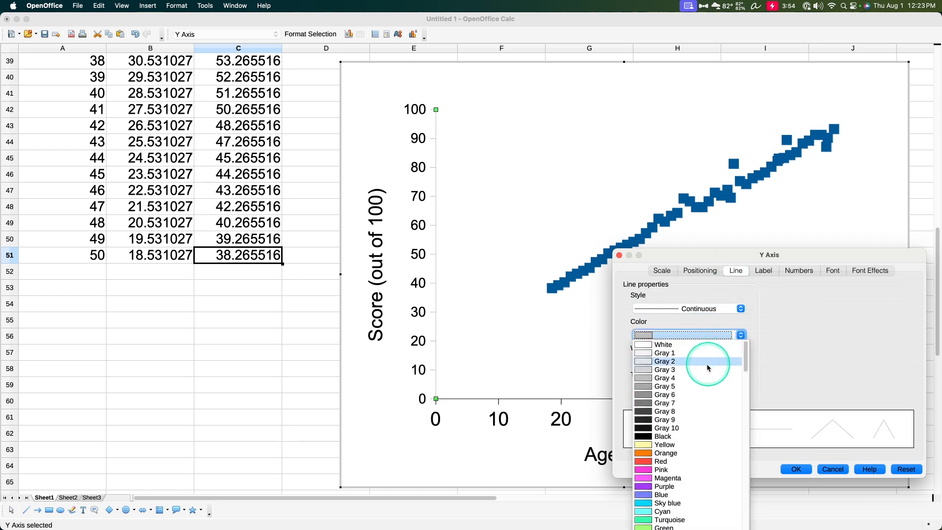
{"action": "left_click", "coordinate": [663, 432]}
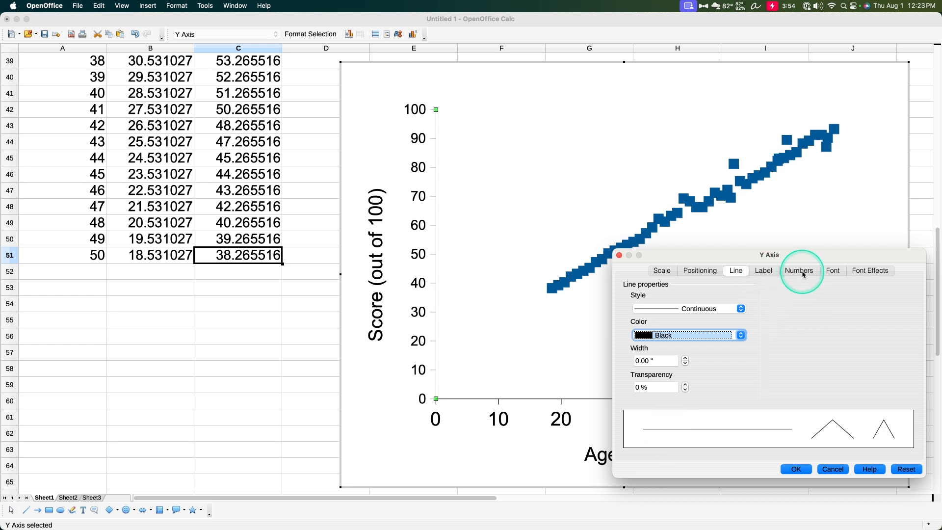
{"action": "left_click", "coordinate": [833, 270]}
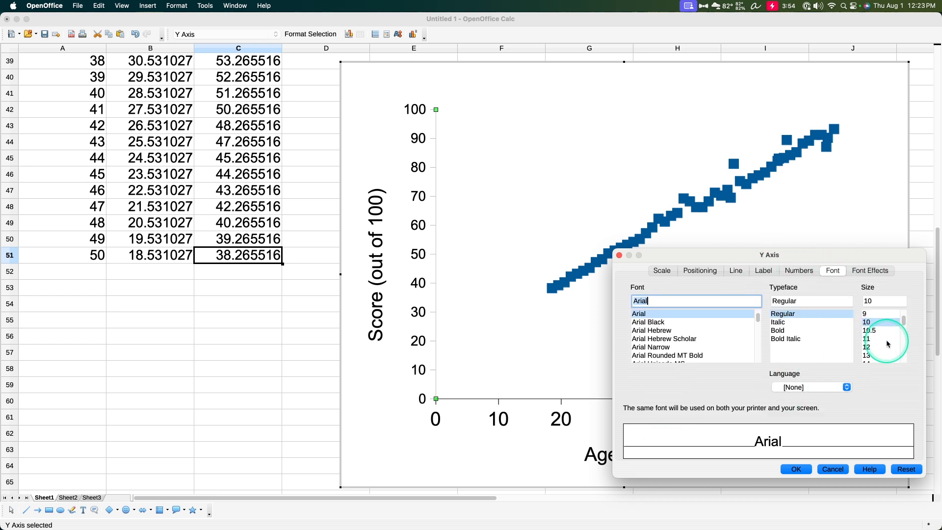
{"action": "left_click", "coordinate": [867, 355]}
{"action": "left_click", "coordinate": [797, 469]}
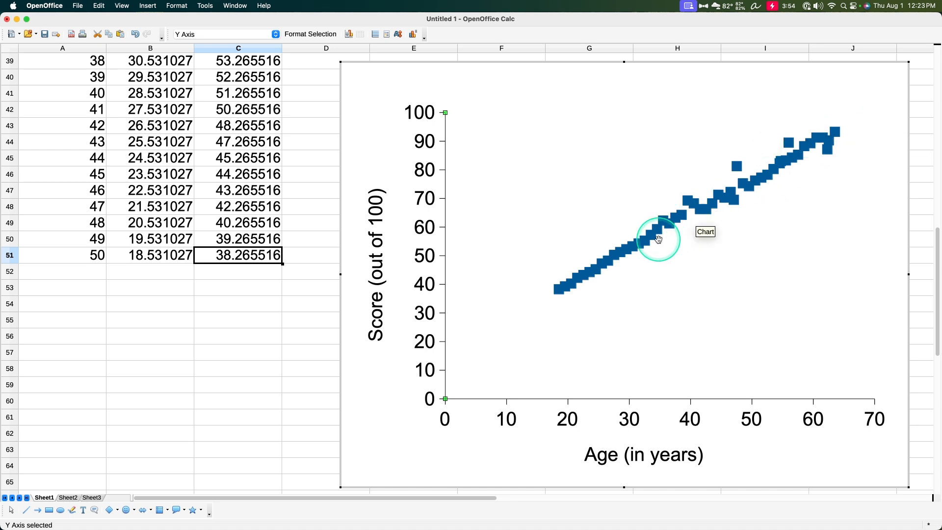
Change the Score data series markers to circle symbols 0.10 cm wide and high, keeping the ratio.
{"action": "right_click", "coordinate": [598, 272]}
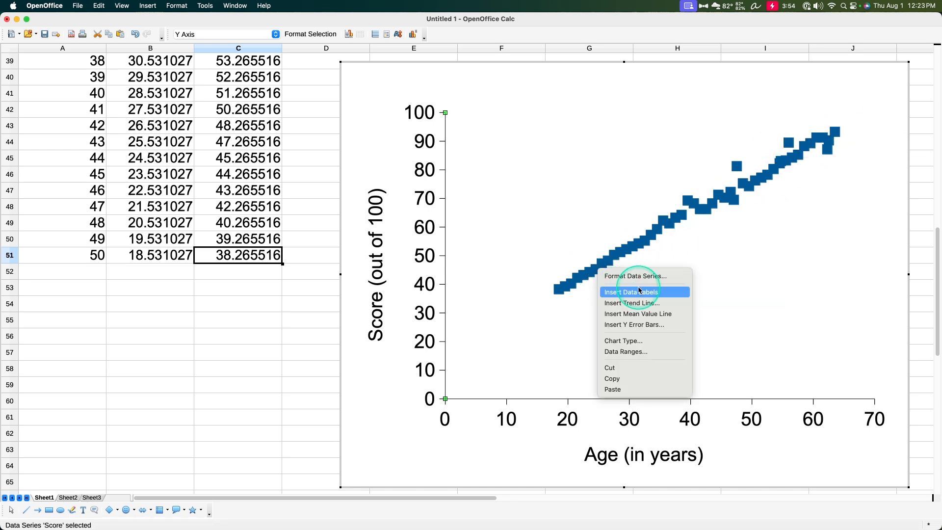
{"action": "left_click", "coordinate": [652, 277]}
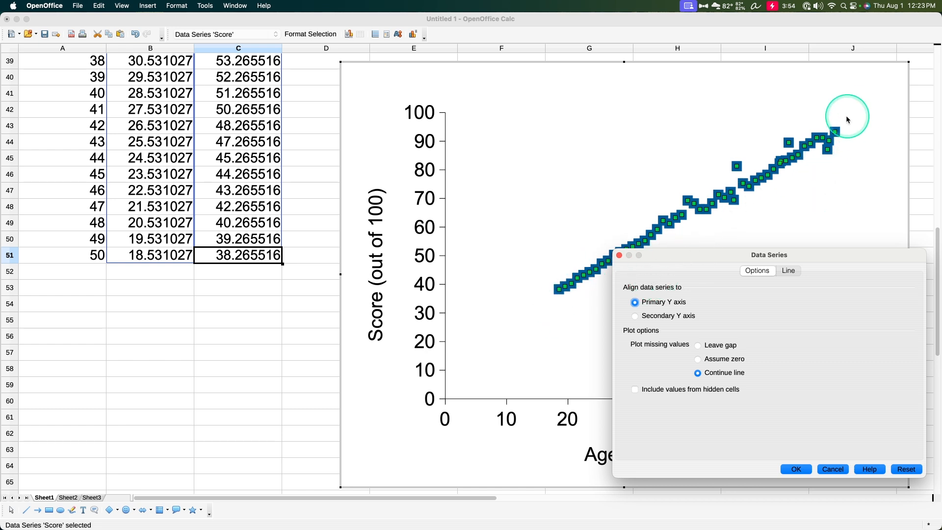
{"action": "left_click_drag", "start_coordinate": [696, 254], "coordinate": [264, 240]}
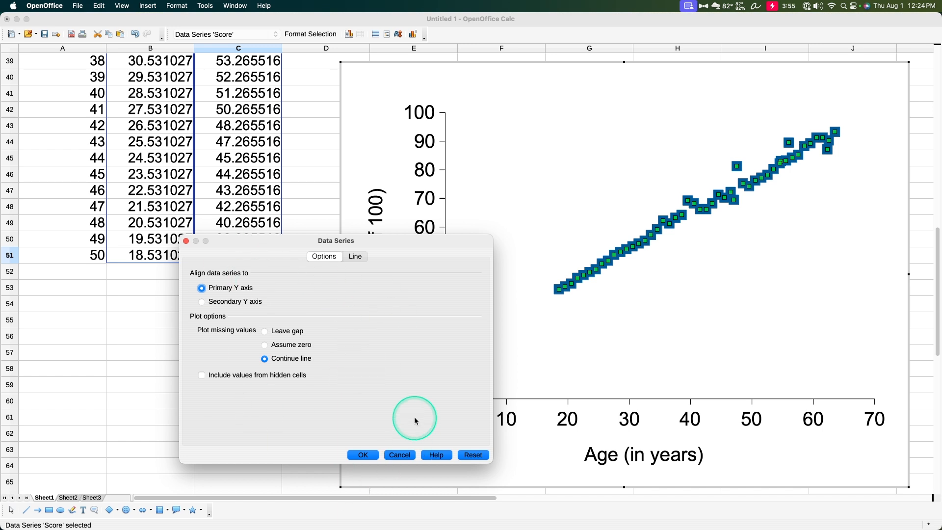
{"action": "left_click", "coordinate": [355, 256]}
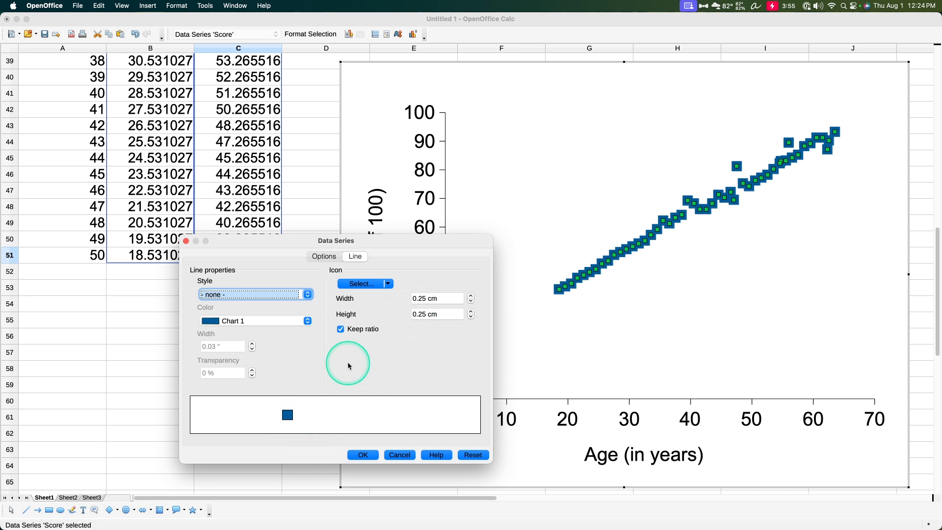
{"action": "left_click", "coordinate": [388, 283]}
{"action": "mouse_move", "coordinate": [379, 343]}
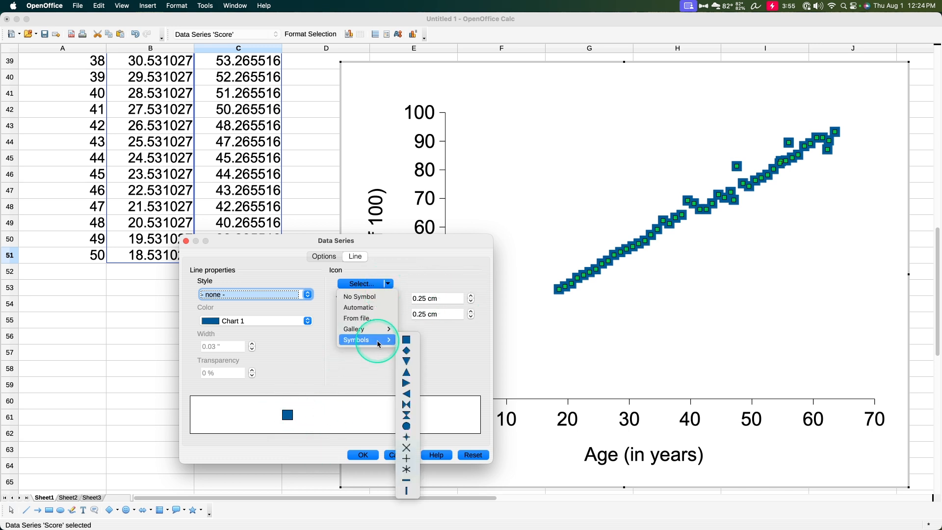
{"action": "left_click", "coordinate": [407, 428]}
{"action": "left_click", "coordinate": [471, 301]}
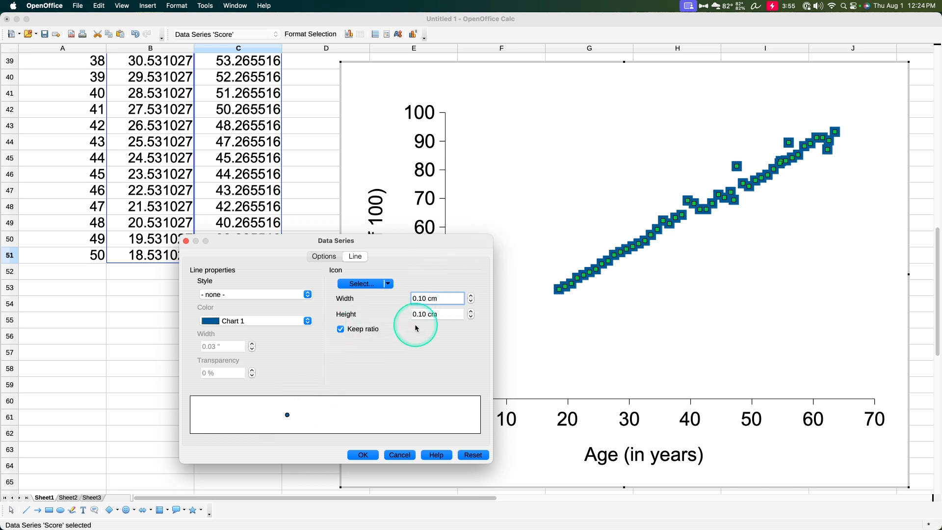
{"action": "left_click", "coordinate": [364, 456]}
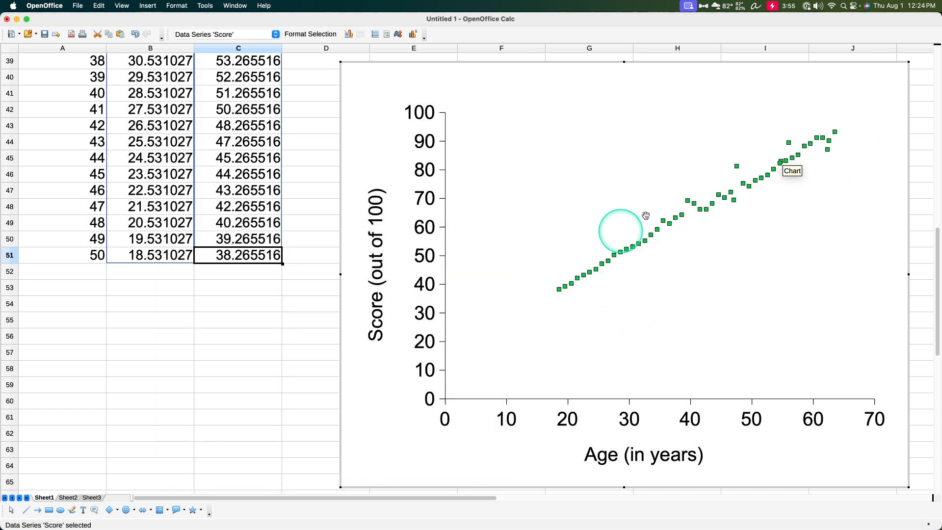
Start inserting a trend line for the Score data series and set its continuous line's colour to Black.
{"action": "right_click", "coordinate": [707, 212]}
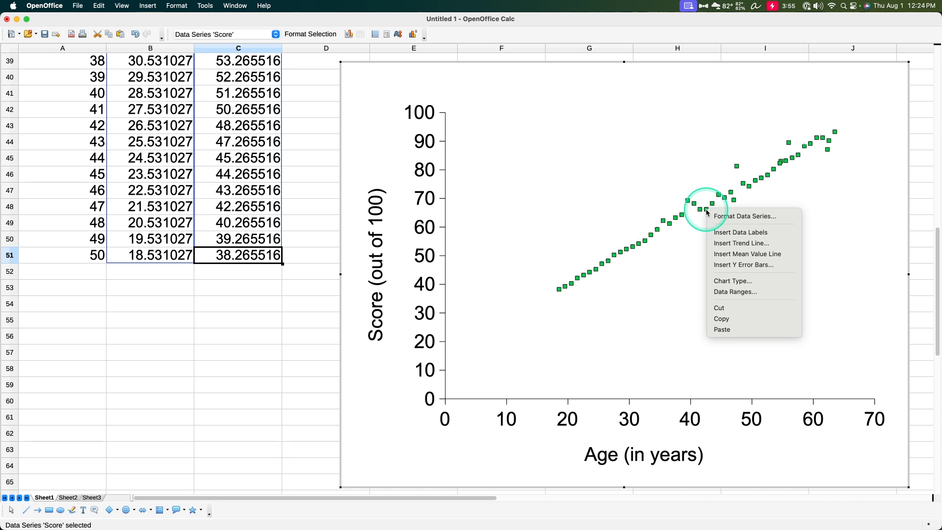
{"action": "left_click", "coordinate": [748, 243]}
{"action": "left_click_drag", "start_coordinate": [721, 252], "coordinate": [141, 204]}
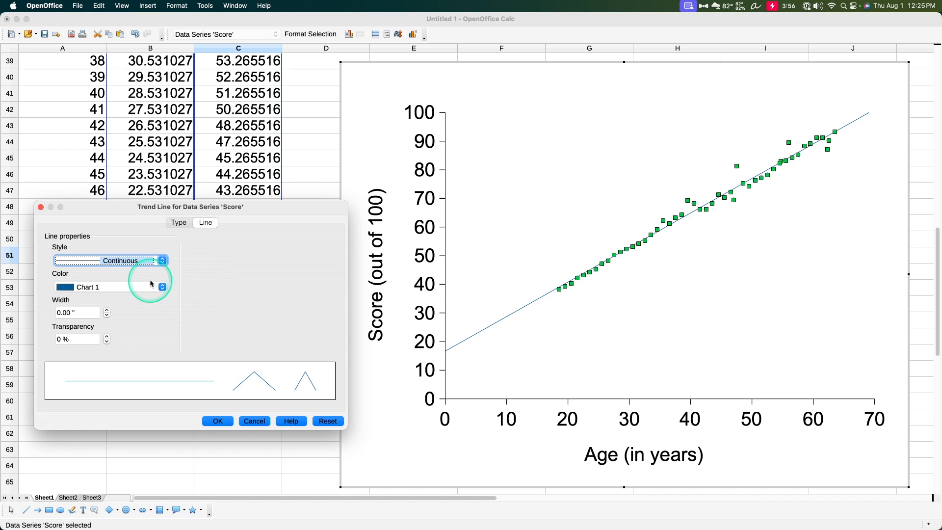
{"action": "left_click", "coordinate": [163, 287]}
{"action": "scroll", "coordinate": [149, 357], "scroll_direction": "up", "scroll_amount": 10}
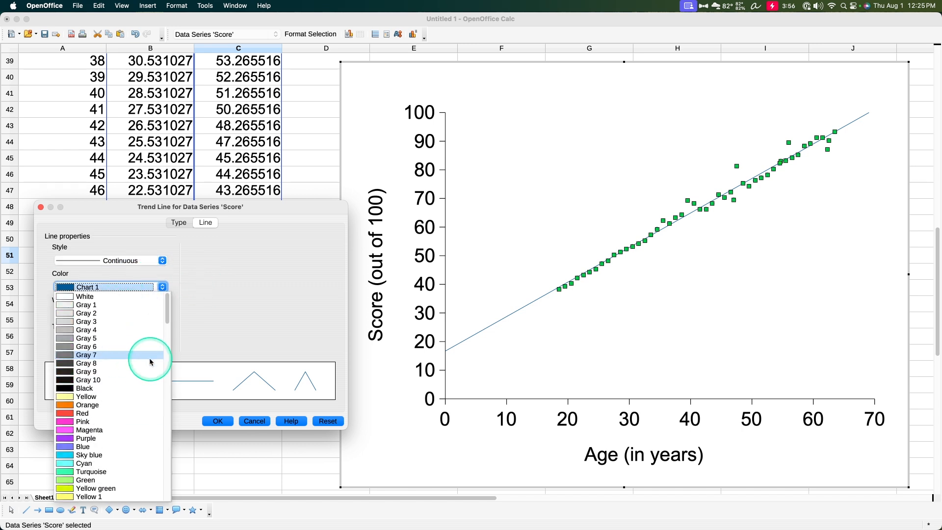
{"action": "left_click", "coordinate": [115, 383]}
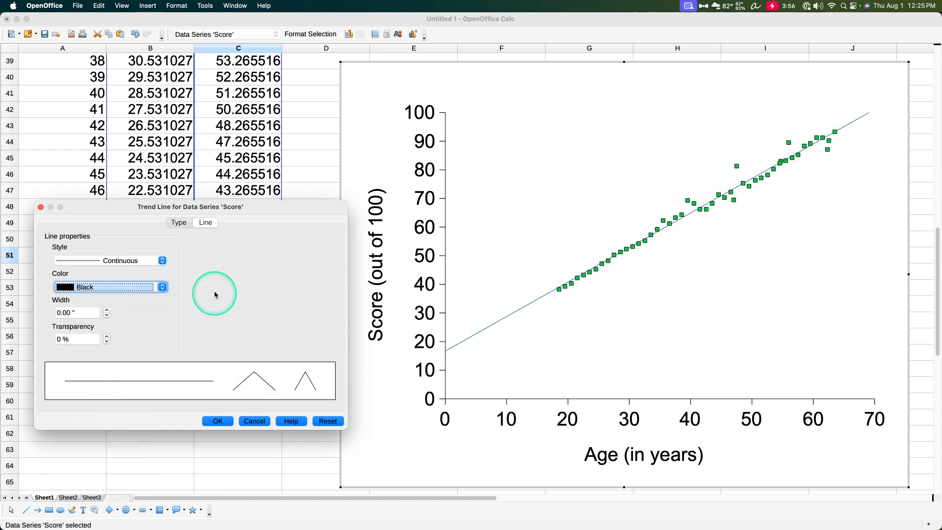
Set the trend line's width to 0.01 inches.
{"action": "left_click", "coordinate": [83, 313]}
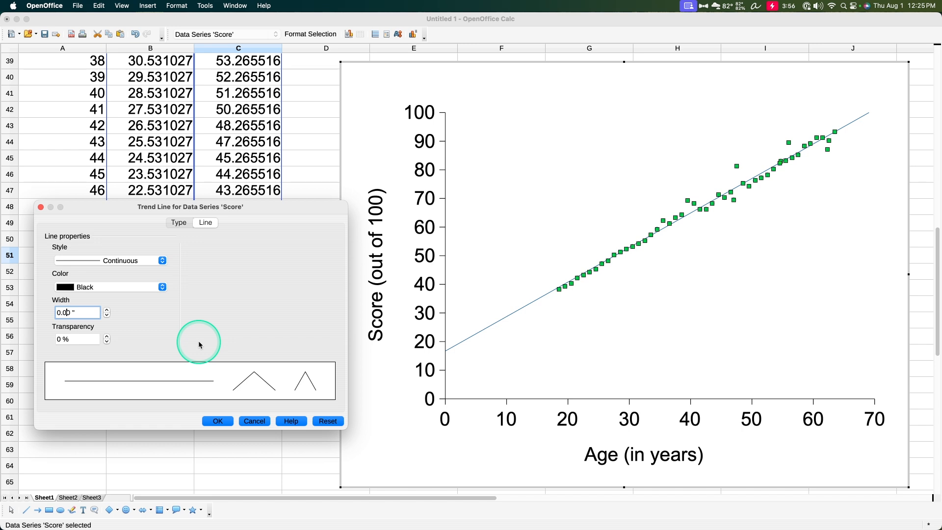
{"action": "key", "text": "Right"}
{"action": "type", "text": "1"}
{"action": "key", "text": "BackSpace"}
{"action": "key", "text": "BackSpace"}
{"action": "type", "text": "1"}
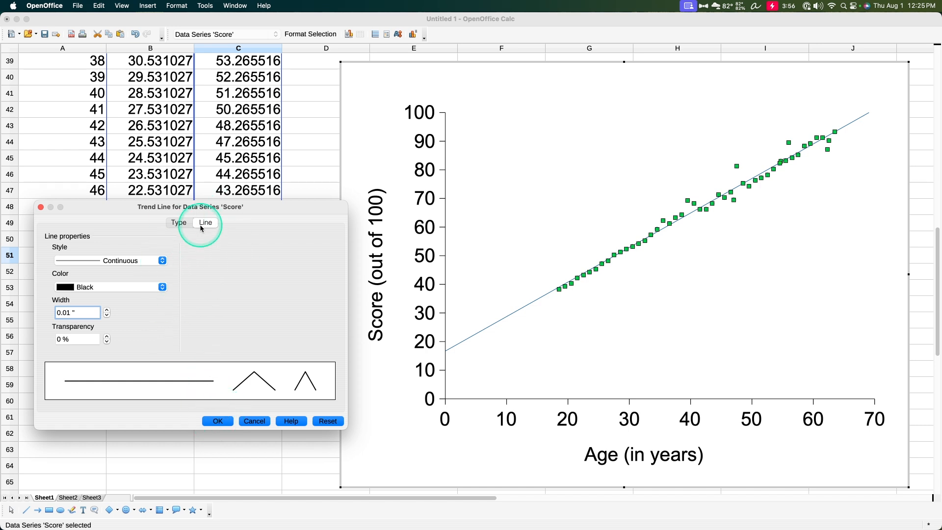
Keep the Linear regression type, show the equation and the coefficient of determination (R²), and apply the trend line.
{"action": "left_click", "coordinate": [182, 225]}
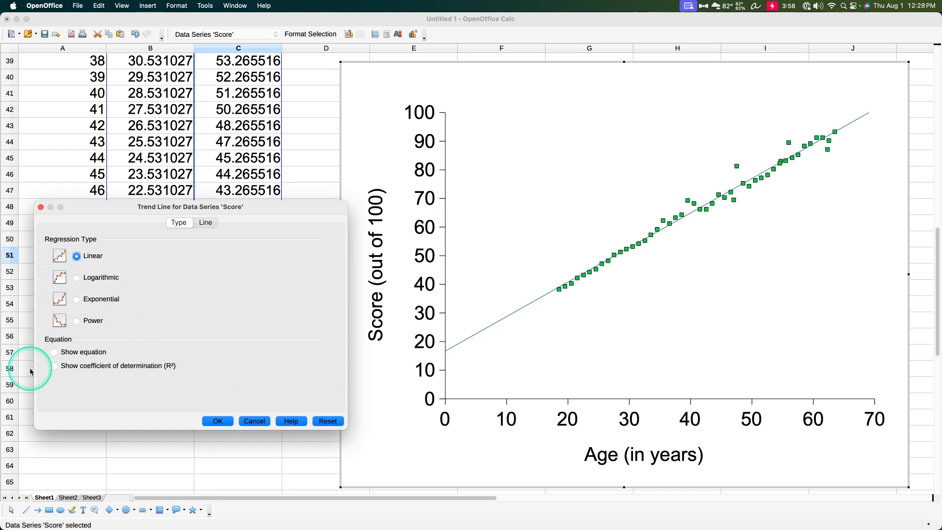
{"action": "left_click", "coordinate": [81, 353]}
{"action": "left_click", "coordinate": [74, 365]}
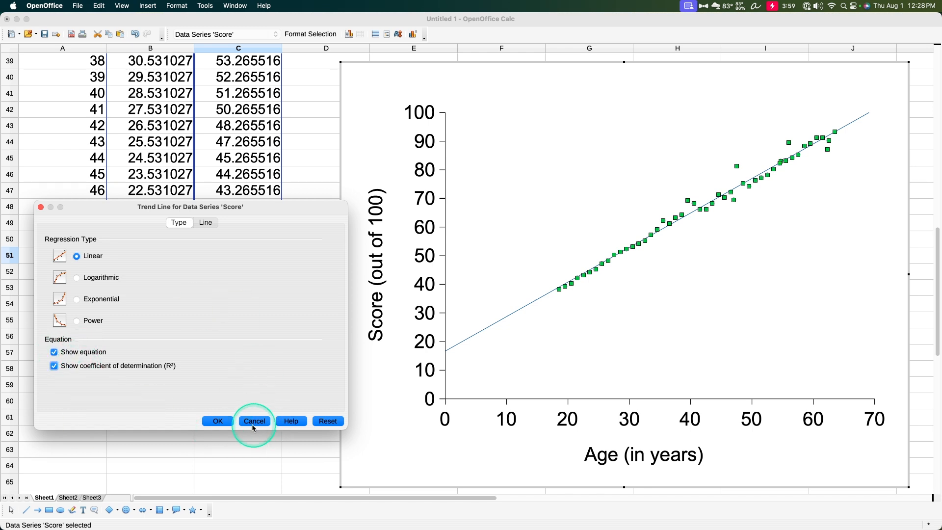
{"action": "left_click", "coordinate": [219, 422]}
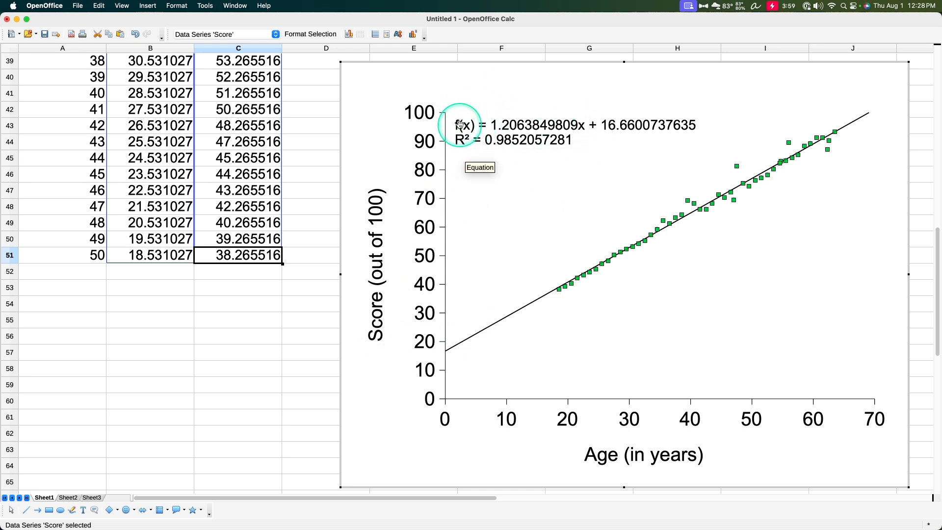
Set the trend line equation's font size to 7 and leave chart editing.
{"action": "left_click", "coordinate": [524, 117]}
{"action": "left_click", "coordinate": [314, 34]}
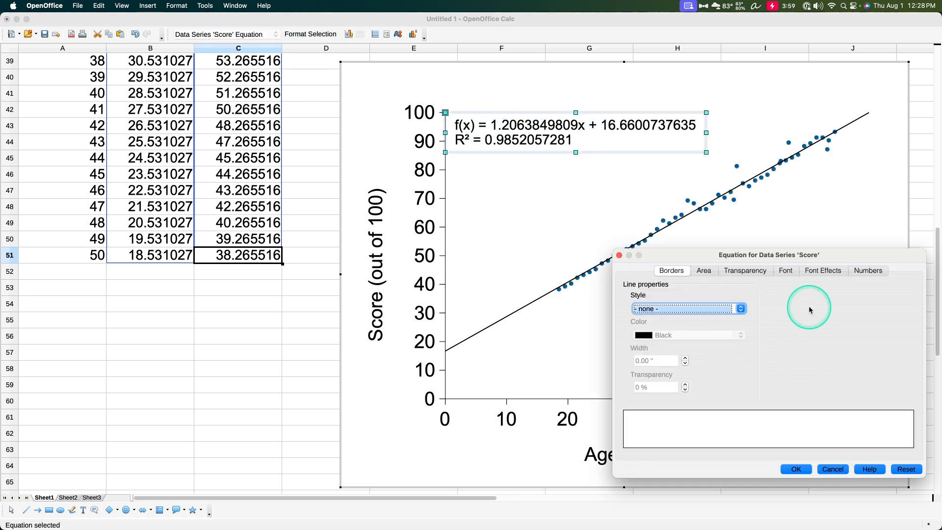
{"action": "left_click", "coordinate": [786, 270]}
{"action": "left_click", "coordinate": [878, 315]}
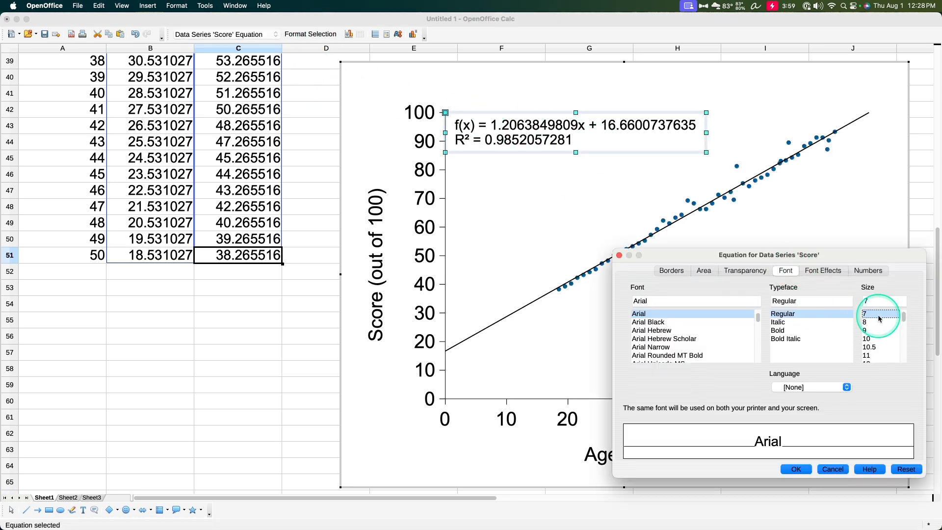
{"action": "left_click", "coordinate": [796, 469]}
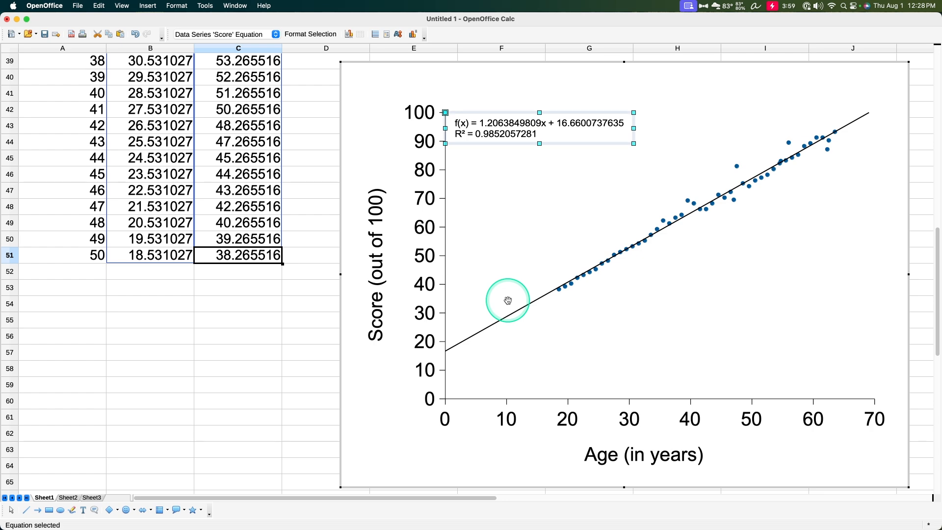
{"action": "left_click", "coordinate": [308, 330]}
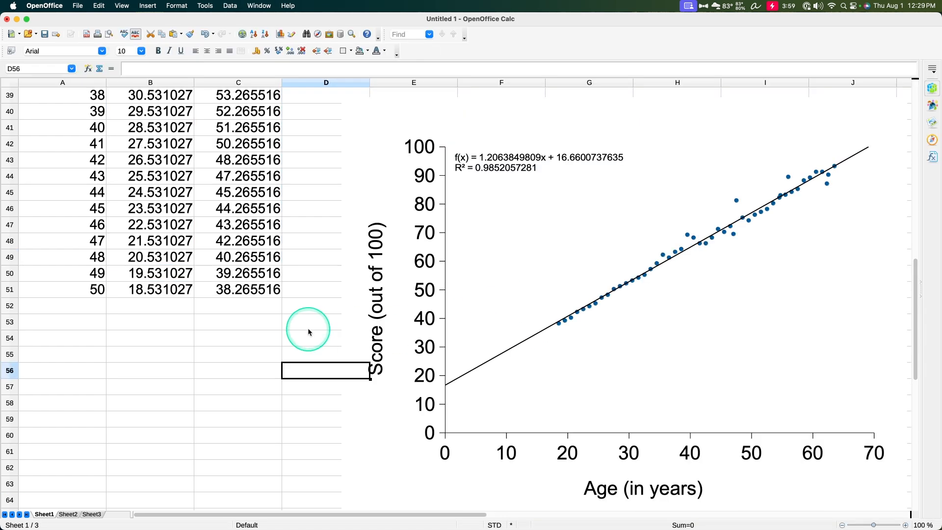
Switch to LibreOffice Calc to view its scatter plot of Age against Score.
{"action": "key", "text": "super+Tab"}
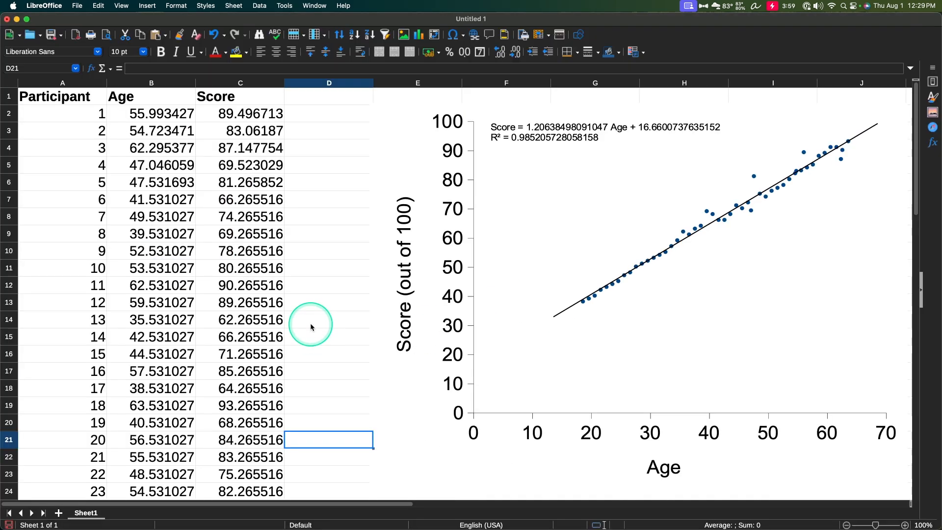